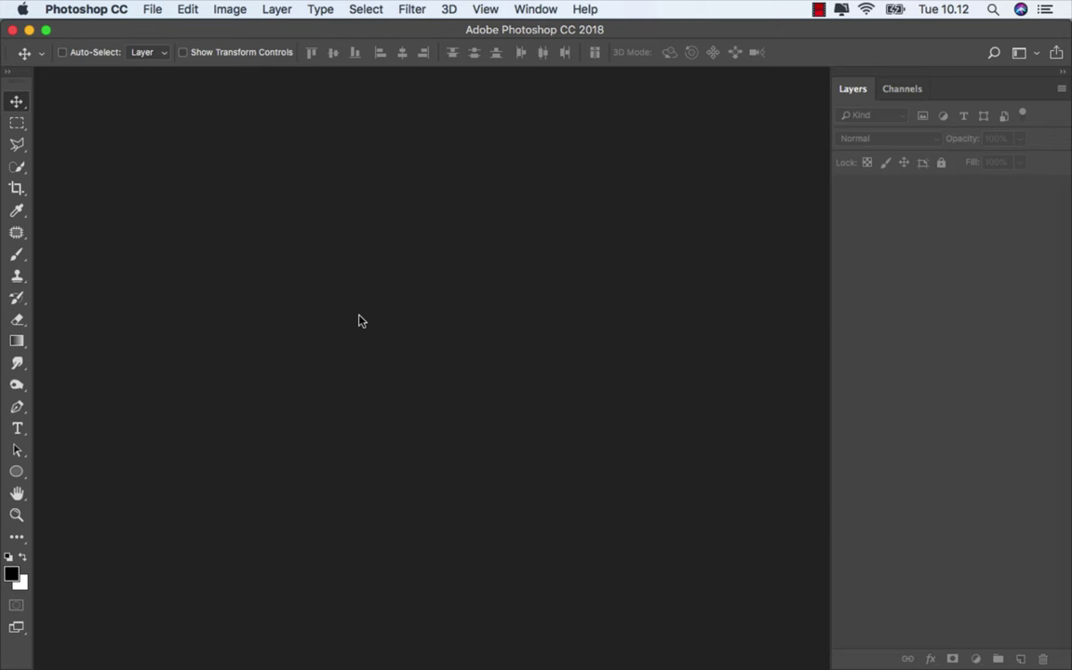
# Step: Open the unsplash JPG of the man in a hat by the lake
pyautogui.click(153, 11)
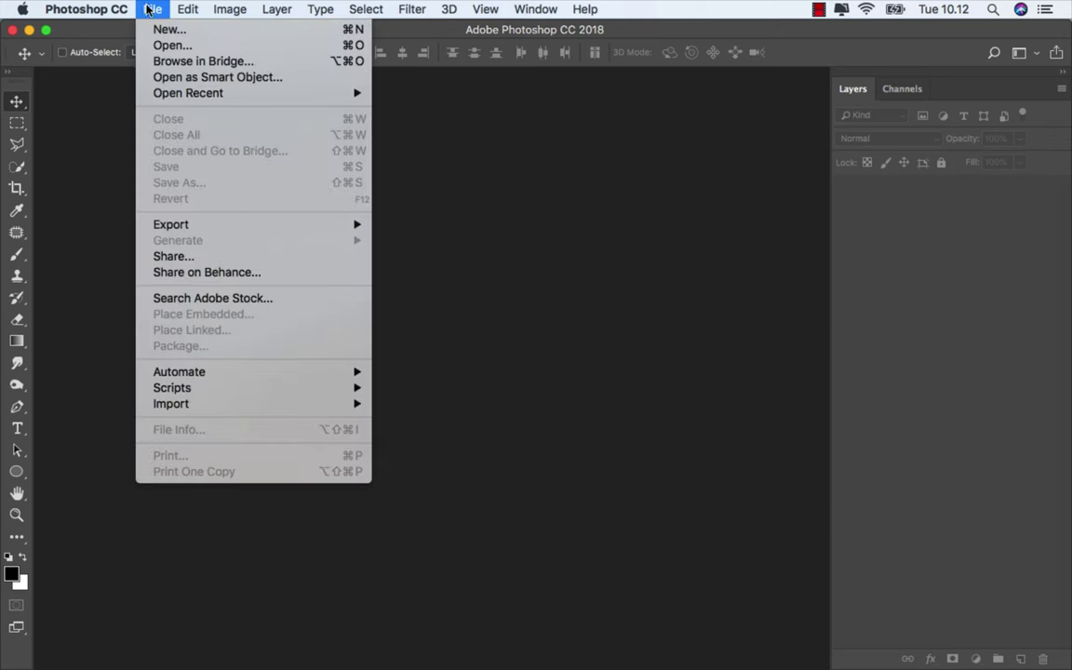
pyautogui.click(187, 47)
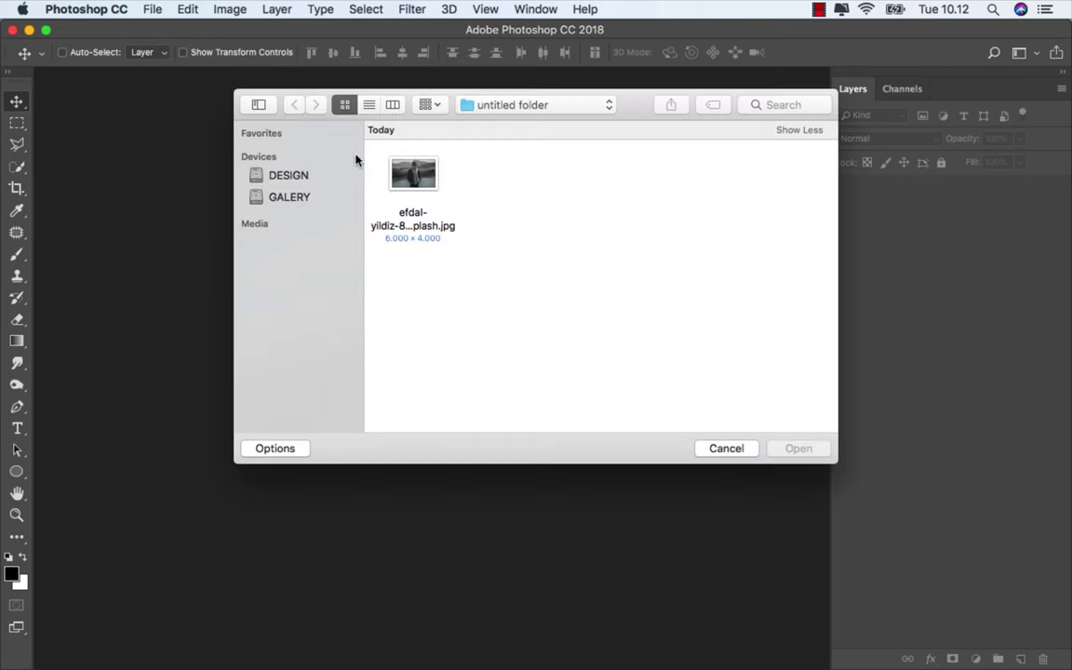
pyautogui.click(401, 175)
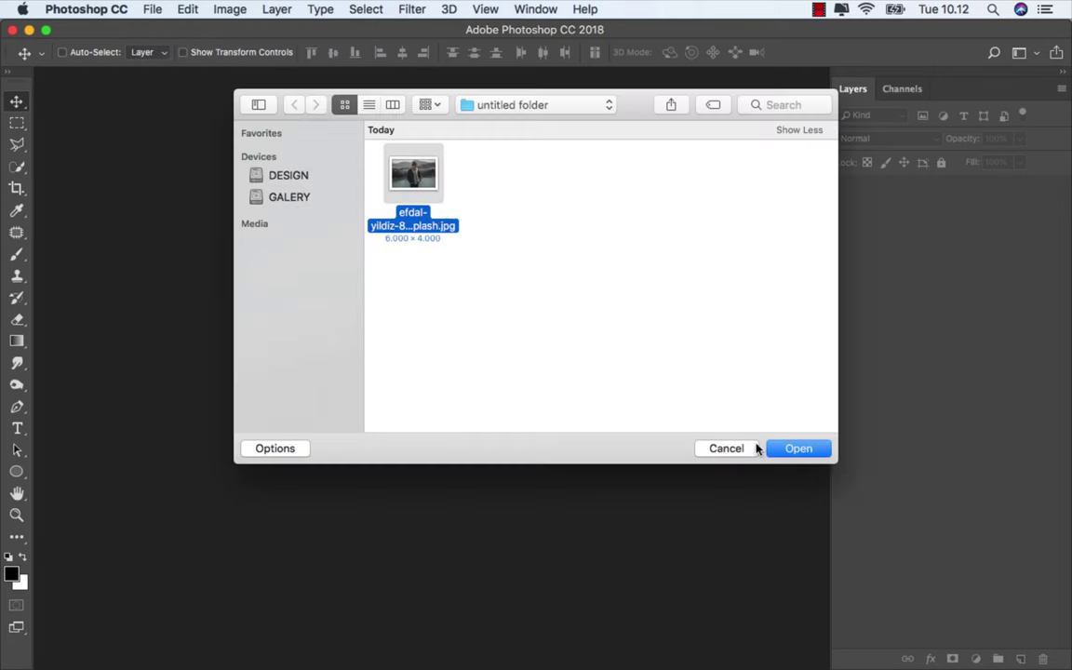
pyautogui.click(782, 448)
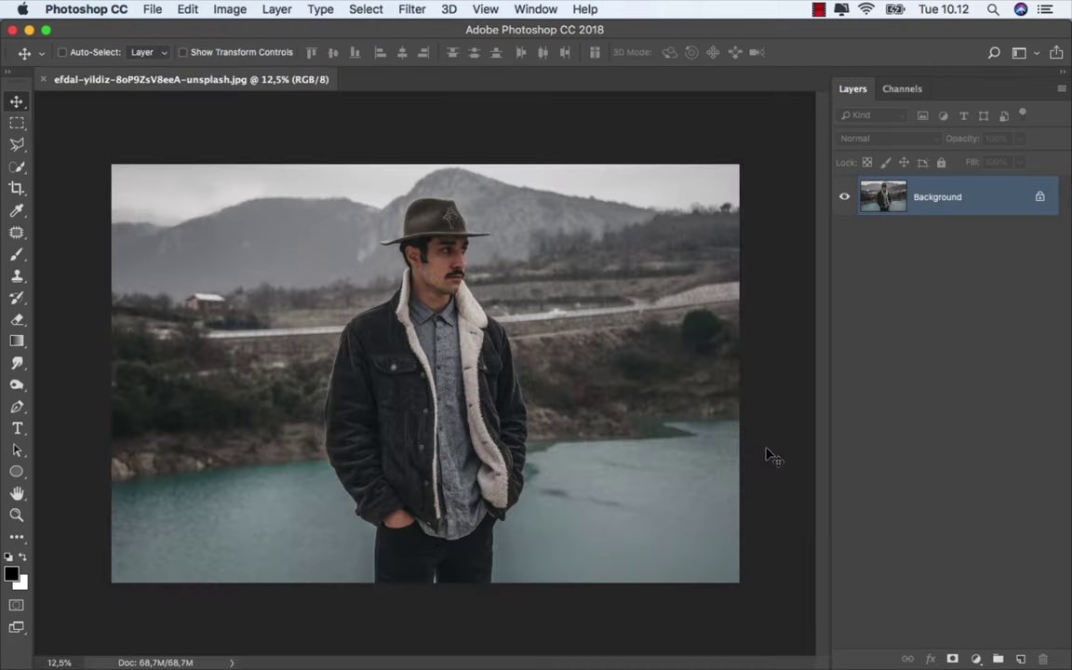
# Step: Switch the Pen Tool to Path mode and zoom into the photo
pyautogui.click(17, 406)
pyautogui.click(47, 406)
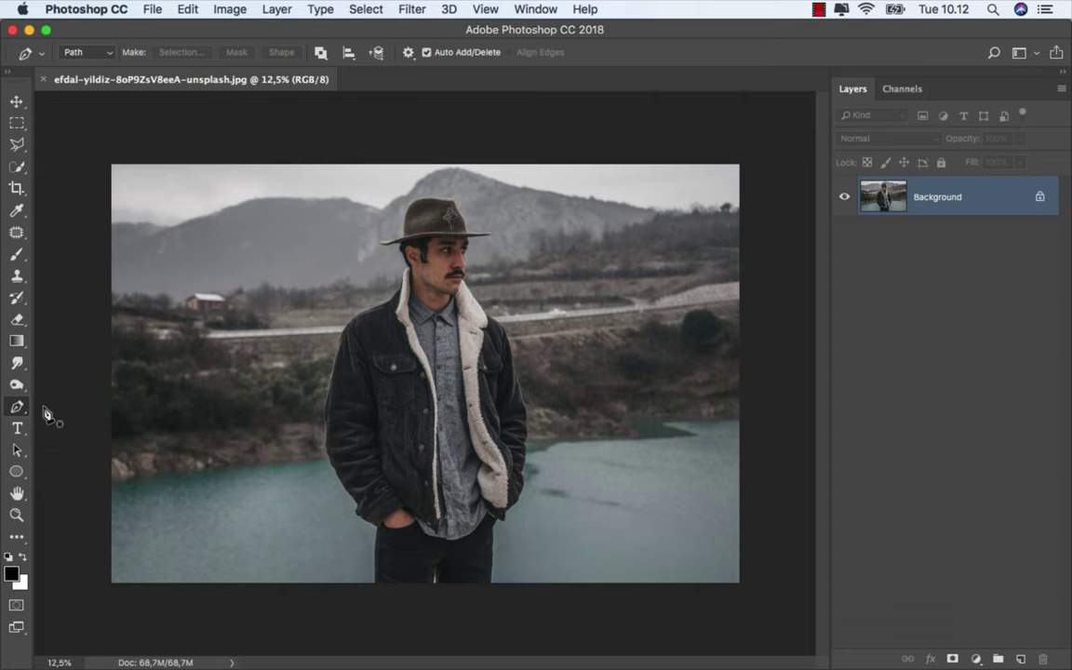
pyautogui.scroll(2, 372, 595)
pyautogui.scroll(4, 377, 604)
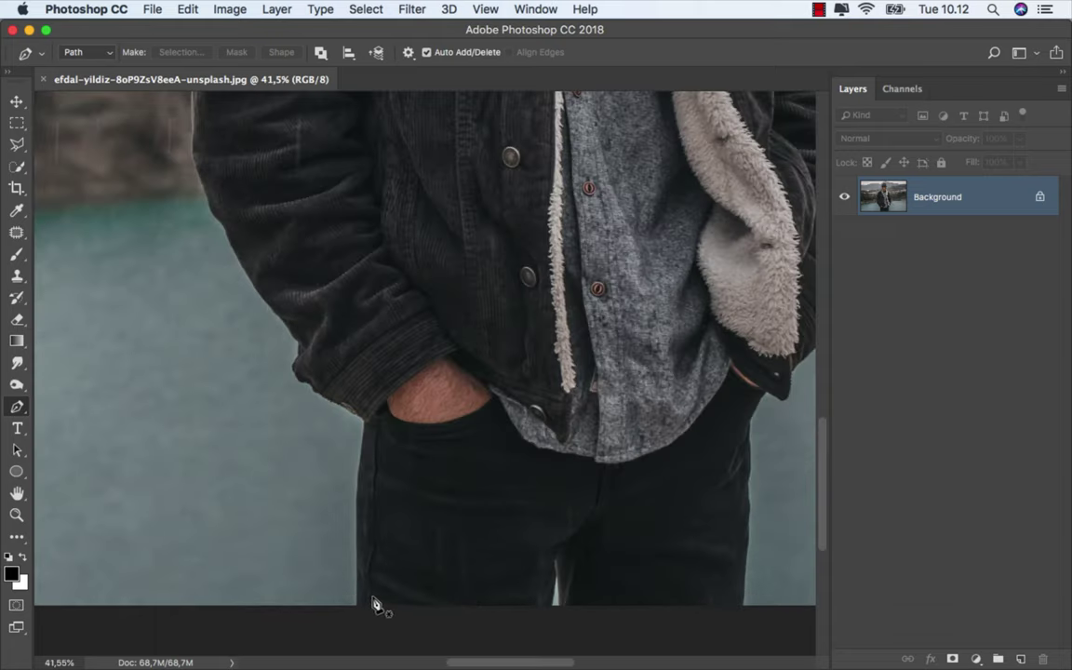
pyautogui.scroll(3, 372, 609)
# Step: Anchor the path at the trousers' bottom edge, curving up the trouser leg toward the cuff
pyautogui.click(356, 609)
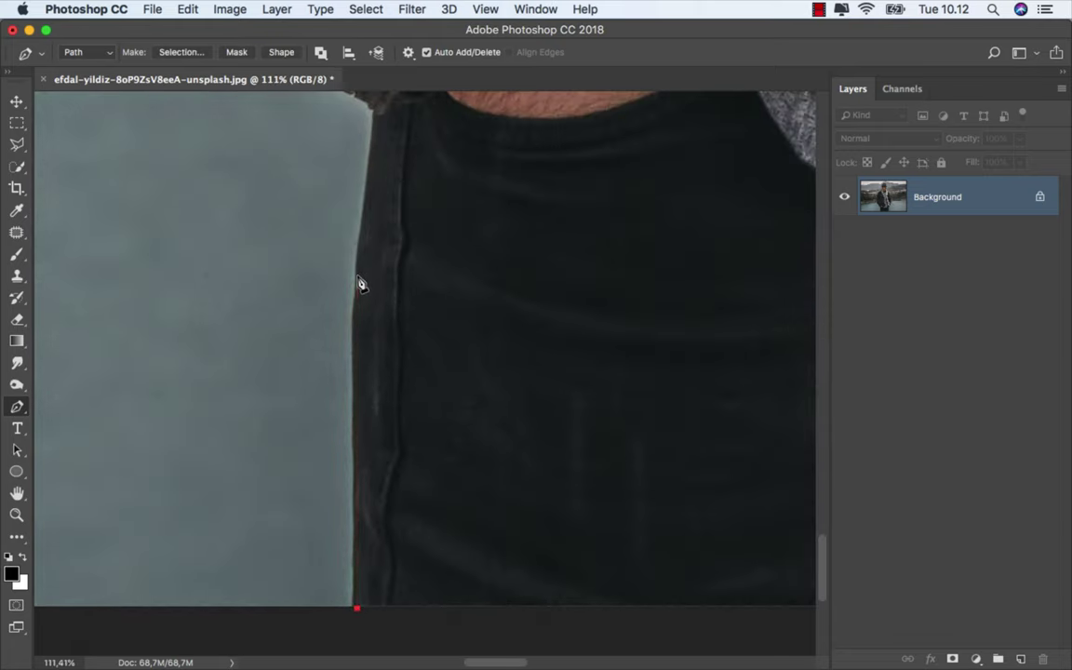
pyautogui.moveTo(359, 264); pyautogui.dragTo(361, 230)
pyautogui.moveTo(376, 118); pyautogui.dragTo(442, 502)
pyautogui.scroll(2, 442, 502)
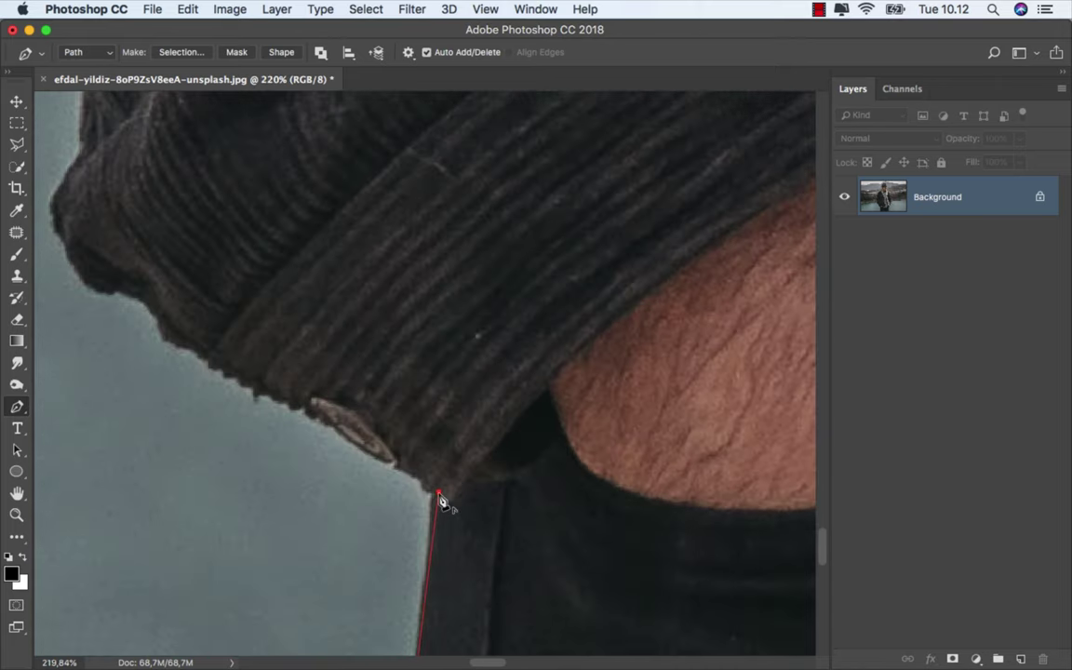
# Step: Trace anchors along the jacket cuff and up-left along the jacket edge
pyautogui.click(402, 467)
pyautogui.click(397, 464)
pyautogui.click(384, 460)
pyautogui.click(375, 455)
pyautogui.click(364, 449)
pyautogui.click(304, 408)
pyautogui.click(252, 380)
pyautogui.click(239, 375)
pyautogui.click(214, 359)
pyautogui.click(205, 354)
pyautogui.click(195, 347)
# Step: Extend the path further up the jacket outline and along the sleeve
pyautogui.click(149, 302)
pyautogui.click(116, 288)
pyautogui.click(84, 274)
pyautogui.click(78, 265)
pyautogui.click(57, 230)
pyautogui.click(55, 211)
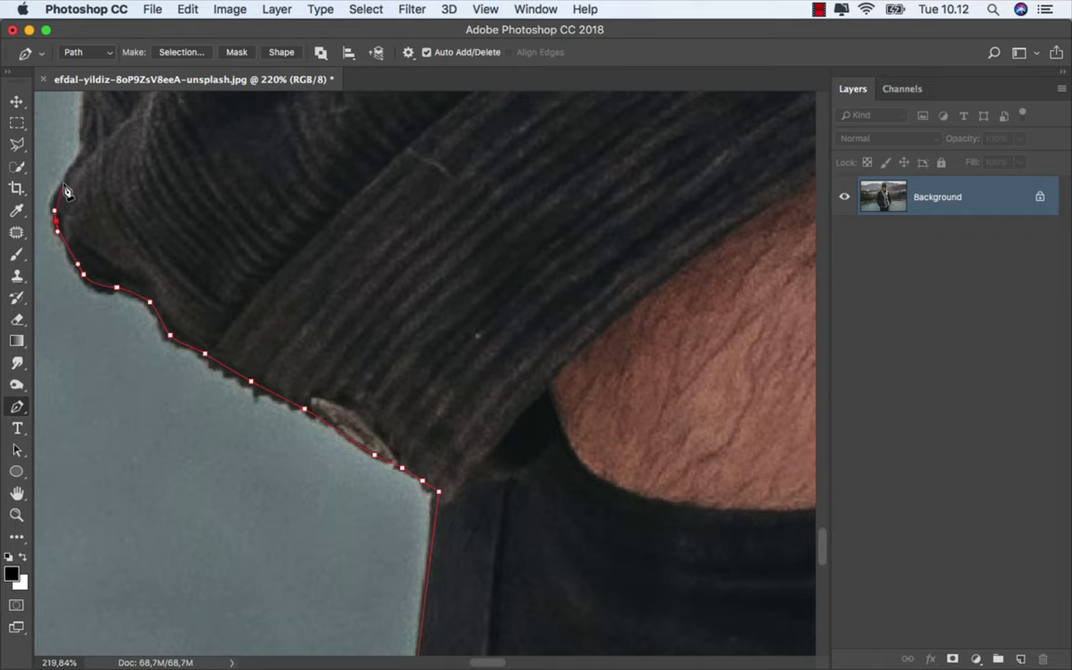
pyautogui.scroll(10, 67, 192)
pyautogui.click(373, 477)
pyautogui.click(337, 441)
pyautogui.click(329, 429)
pyautogui.click(318, 406)
pyautogui.click(309, 394)
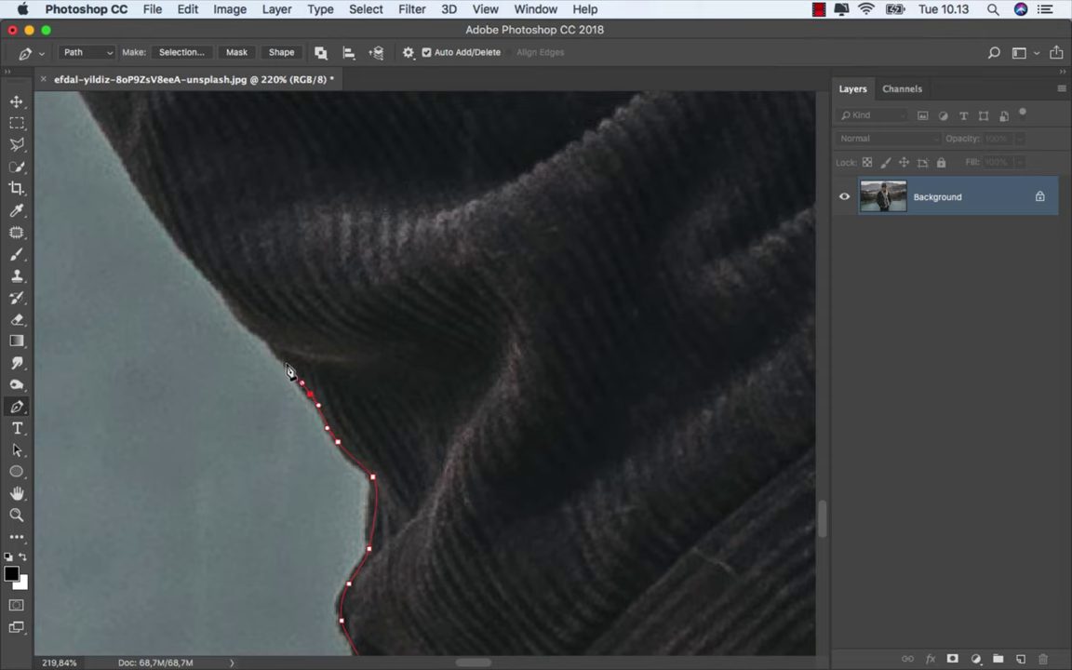
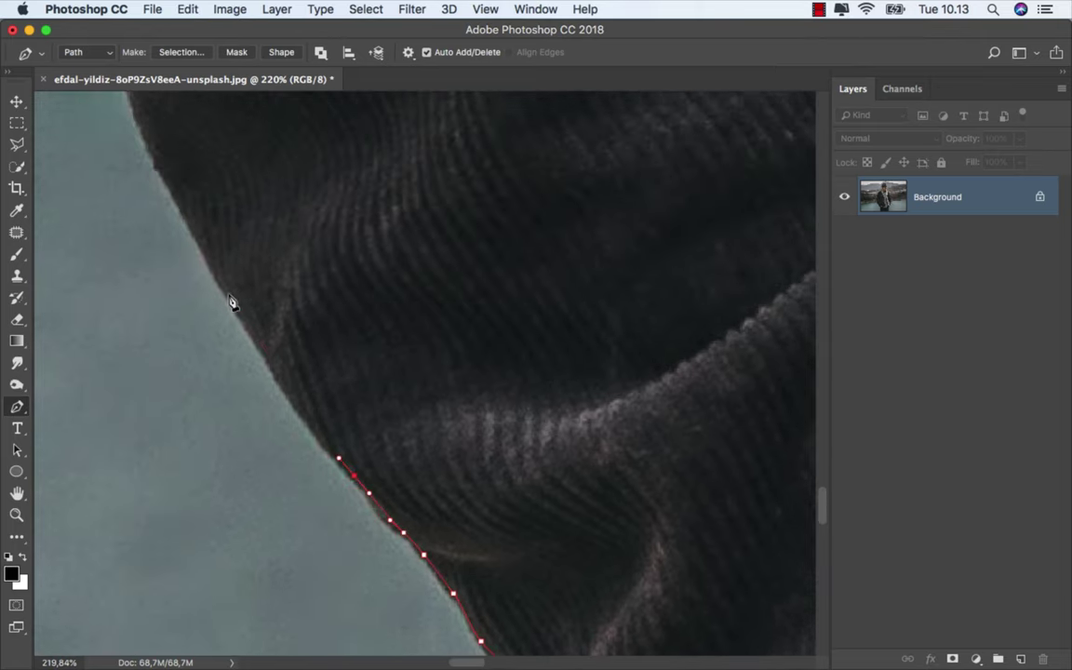
# Step: Place eight more pen anchors up the jacket's left edge, panning twice to follow its curve
pyautogui.click(264, 359)
pyautogui.click(223, 282)
pyautogui.click(160, 168)
pyautogui.moveTo(161, 168); pyautogui.dragTo(305, 519)
pyautogui.click(279, 462)
pyautogui.click(276, 449)
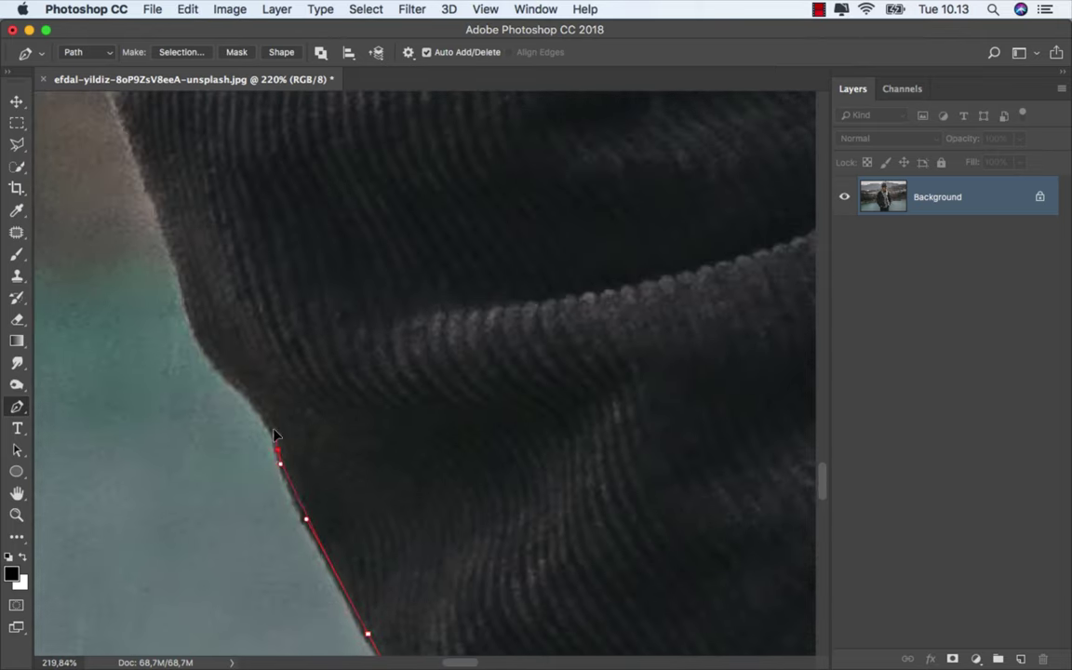
pyautogui.click(253, 409)
pyautogui.click(216, 359)
pyautogui.click(196, 335)
pyautogui.moveTo(177, 268); pyautogui.dragTo(267, 419)
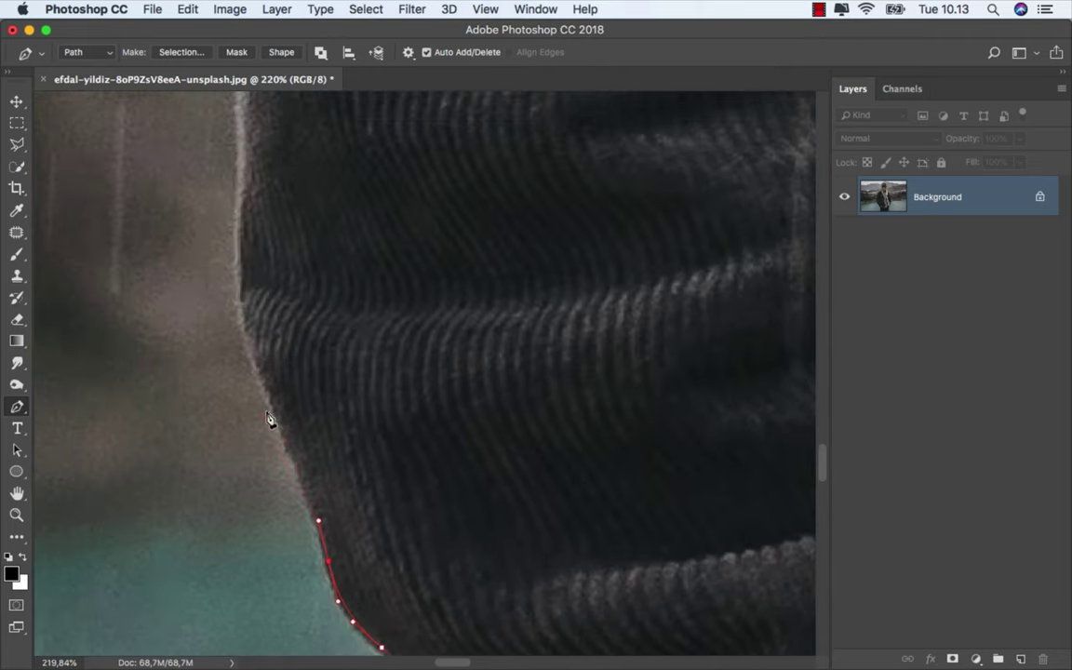
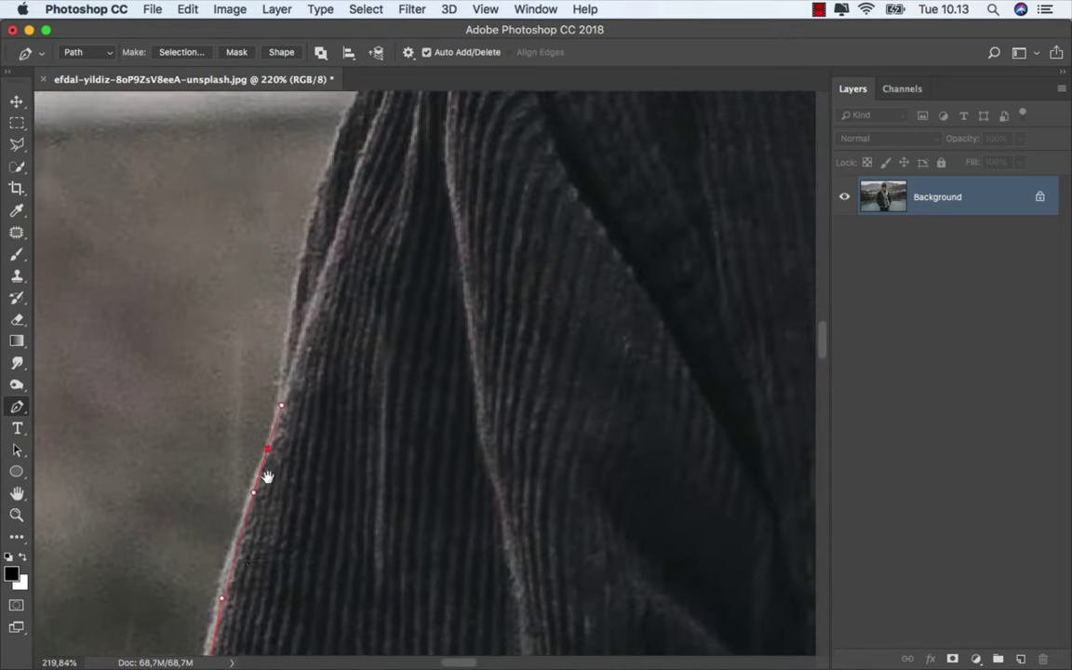
# Step: Place Pen anchors up the sweater edge and along the shoulder
pyautogui.click(286, 365)
pyautogui.click(315, 181)
pyautogui.click(335, 151)
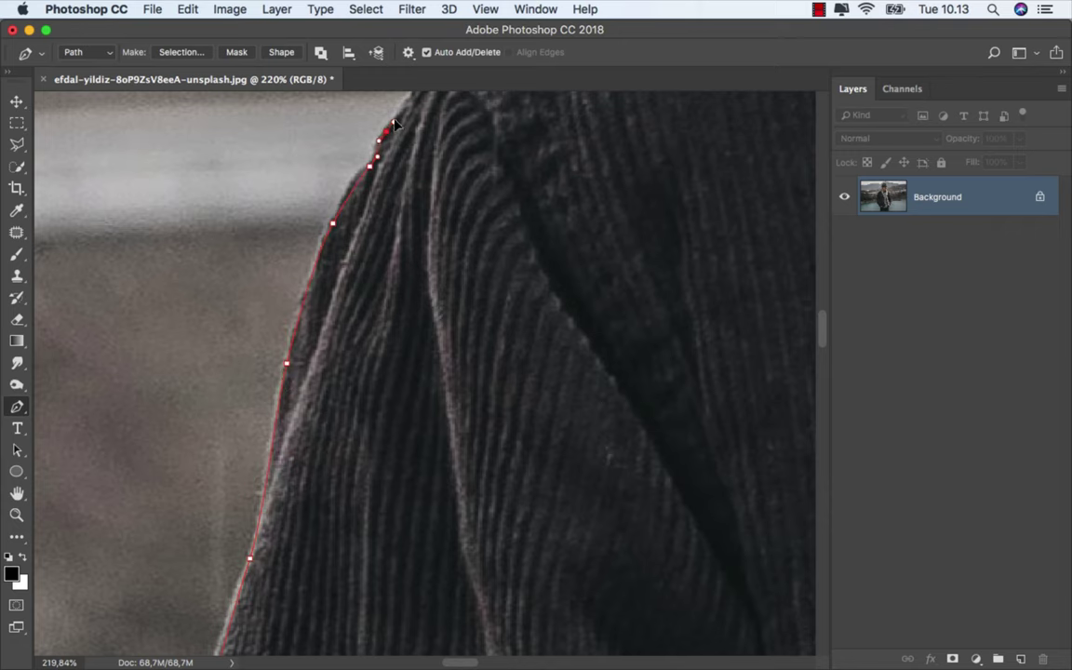
pyautogui.moveTo(358, 116); pyautogui.dragTo(242, 479)
pyautogui.click(289, 452)
pyautogui.click(361, 383)
pyautogui.moveTo(361, 384); pyautogui.dragTo(261, 465)
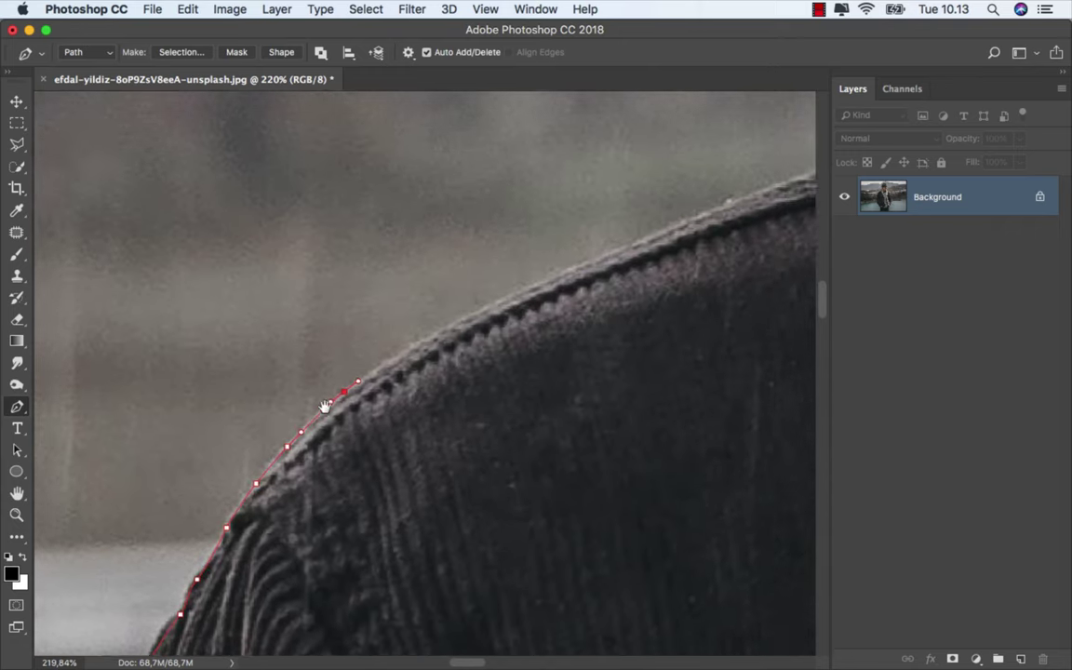
pyautogui.click(327, 420)
pyautogui.click(397, 389)
pyautogui.click(467, 359)
pyautogui.click(557, 317)
pyautogui.click(591, 303)
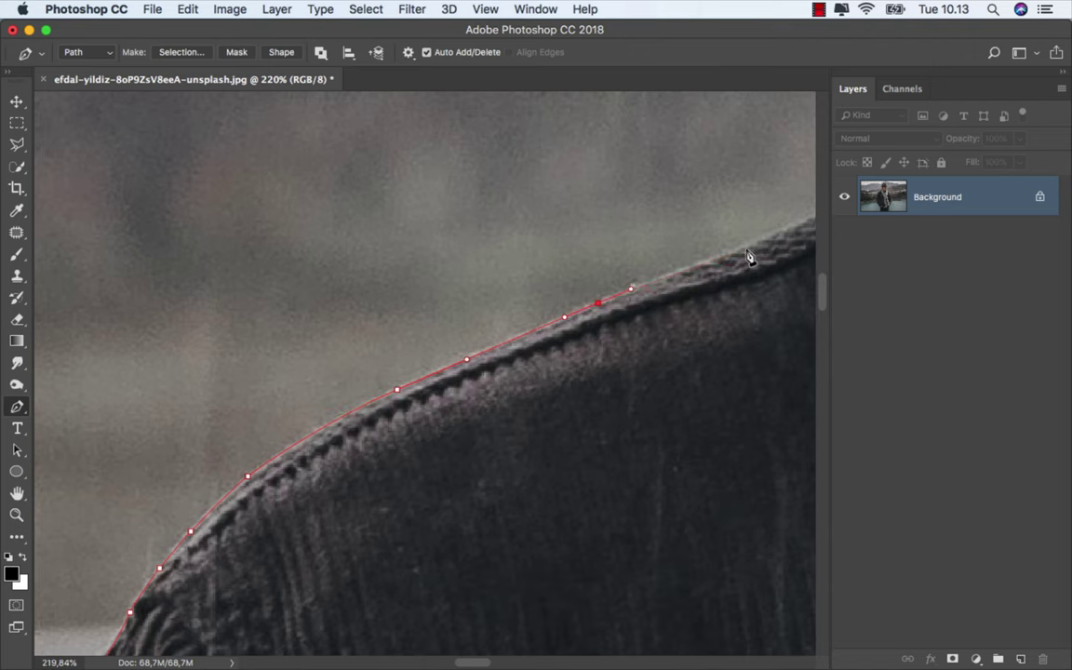
# Step: Continue the path up the sweater shoulder to where it meets the collar
pyautogui.moveTo(679, 228); pyautogui.dragTo(251, 455)
pyautogui.click(276, 491)
pyautogui.click(393, 433)
pyautogui.click(431, 410)
pyautogui.click(449, 380)
pyautogui.click(468, 361)
pyautogui.click(489, 340)
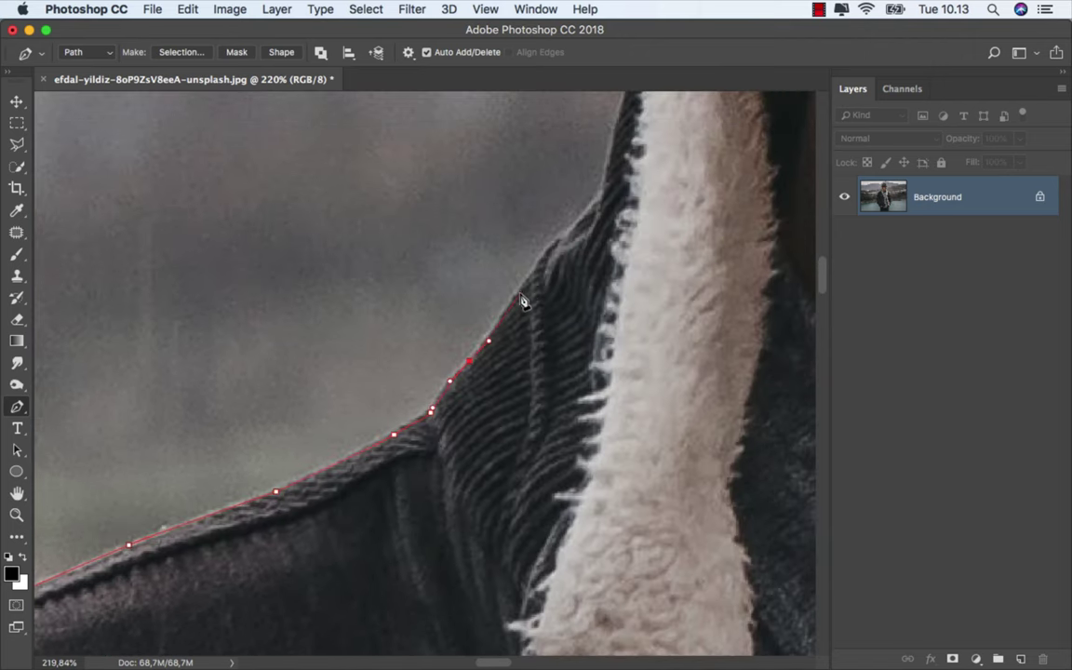
pyautogui.click(581, 220)
# Step: Trace the path up the fur collar edge and onto the hair
pyautogui.moveTo(594, 237); pyautogui.dragTo(287, 480)
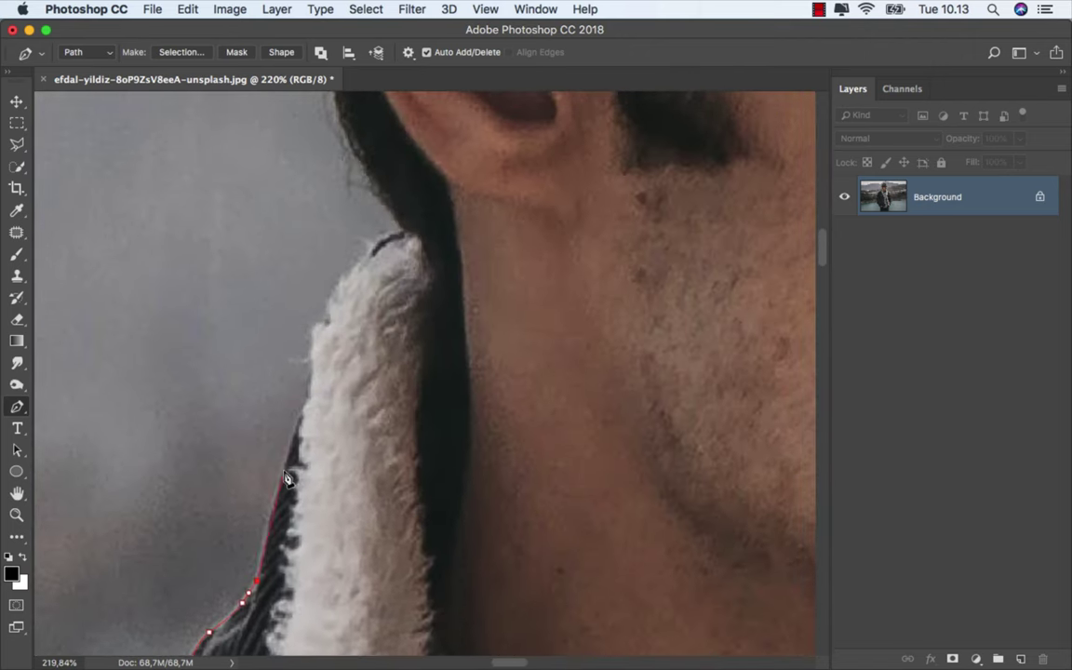
pyautogui.click(309, 343)
pyautogui.click(331, 290)
pyautogui.click(359, 261)
pyautogui.click(392, 232)
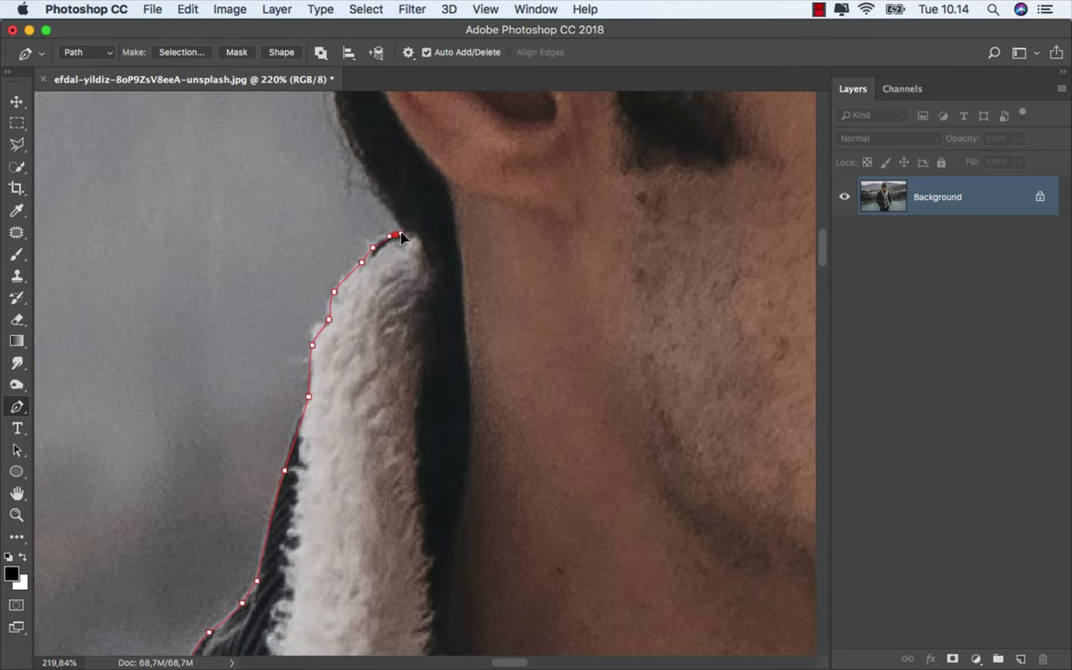
pyautogui.click(405, 229)
pyautogui.moveTo(404, 323); pyautogui.dragTo(418, 588)
pyautogui.moveTo(380, 456); pyautogui.dragTo(379, 587)
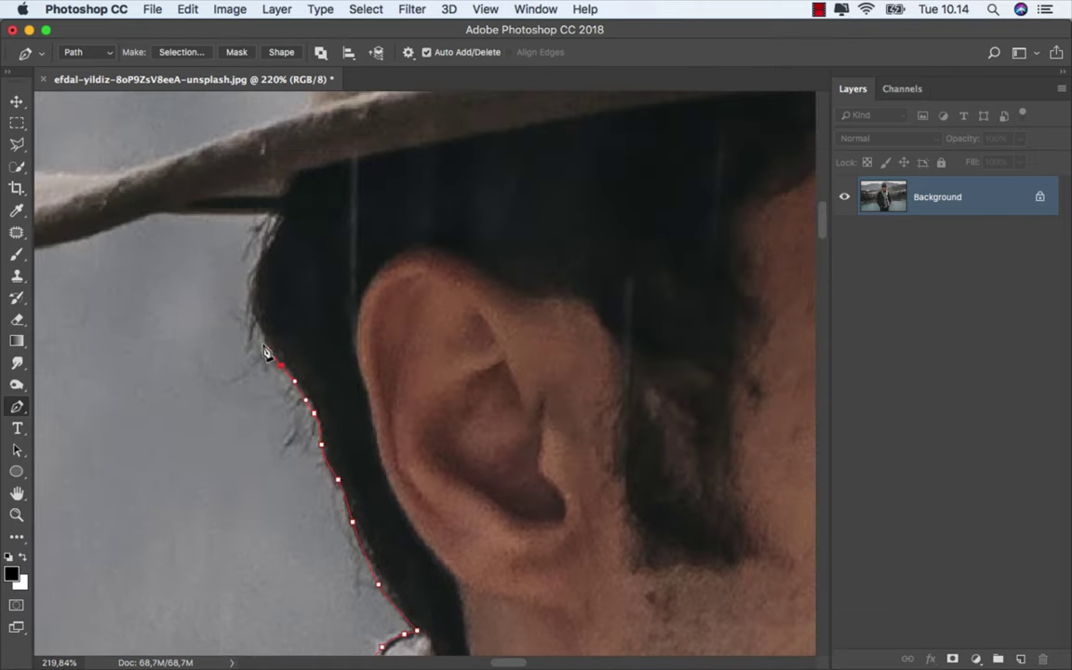
pyautogui.click(253, 270)
pyautogui.click(267, 252)
# Step: Trace under the hat brim, around its tip and along its top toward the crown
pyautogui.moveTo(277, 214); pyautogui.dragTo(550, 417)
pyautogui.scroll(1, 465, 409)
pyautogui.click(471, 416)
pyautogui.click(411, 412)
pyautogui.click(355, 441)
pyautogui.click(248, 458)
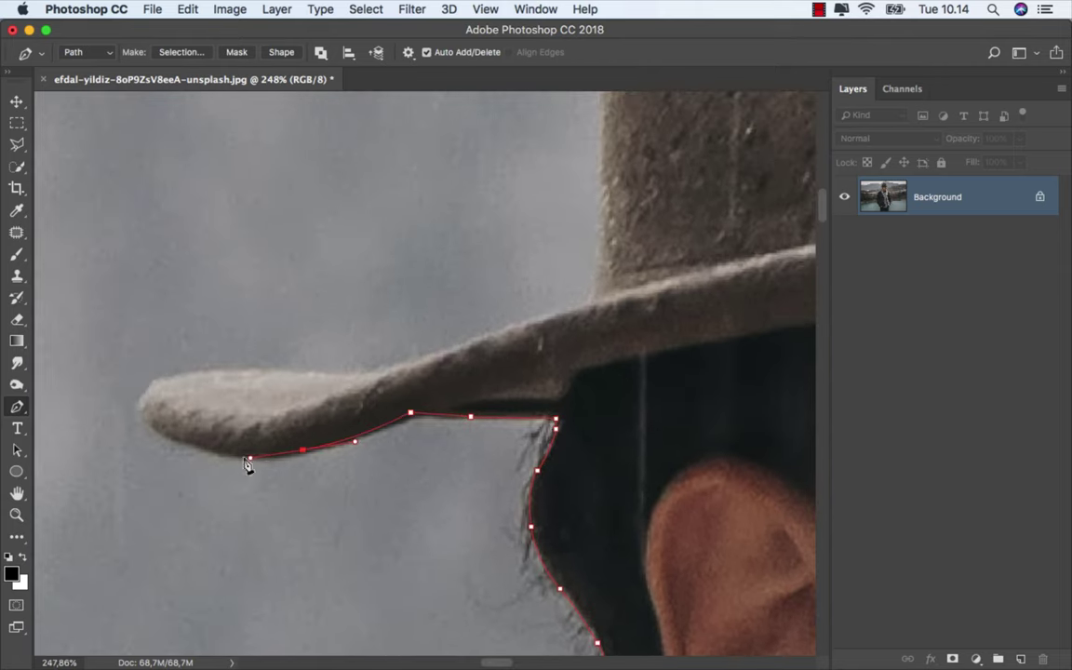
pyautogui.click(186, 446)
pyautogui.click(142, 400)
pyautogui.click(247, 373)
pyautogui.click(389, 374)
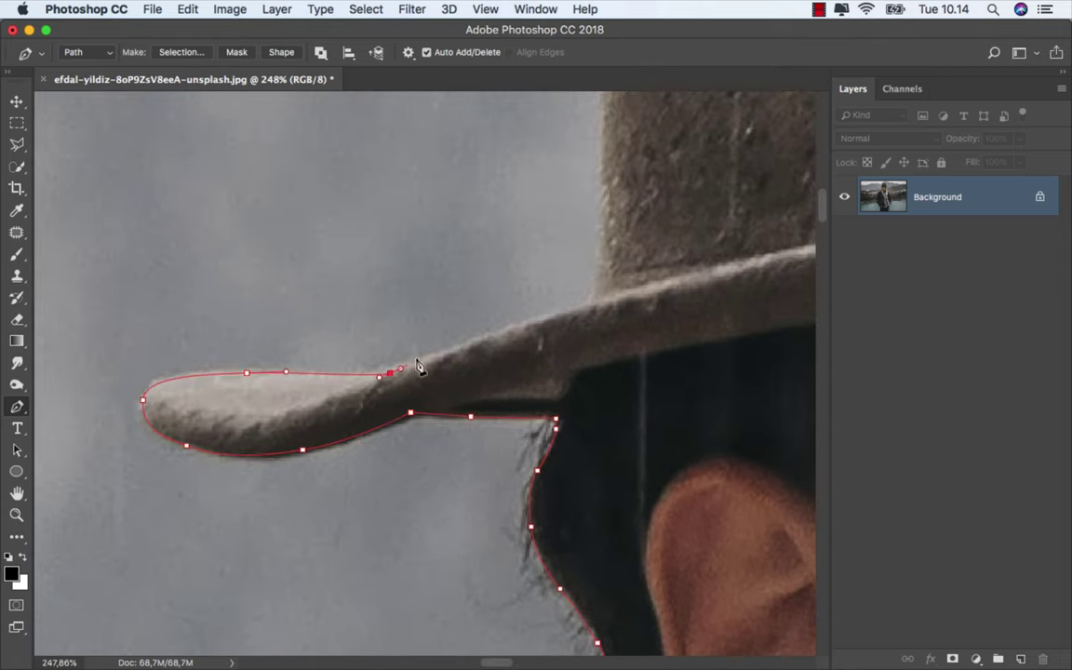
pyautogui.click(508, 330)
pyautogui.click(542, 318)
pyautogui.scroll(-2, 543, 279)
# Step: Trace the path up the hat crown and across its top with curved anchors
pyautogui.click(334, 559)
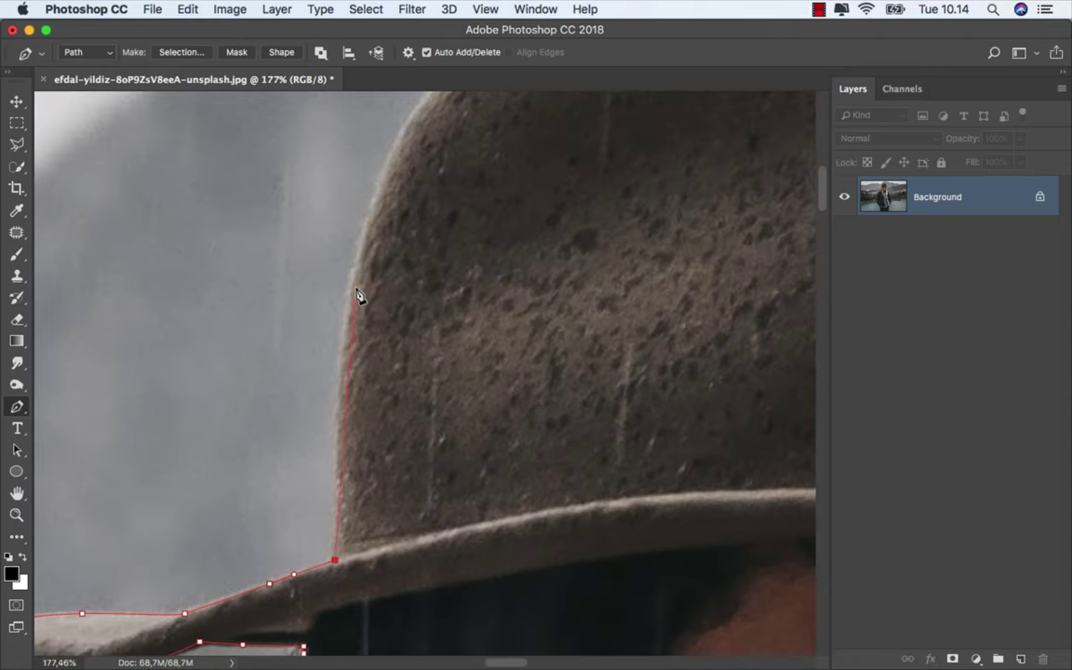
pyautogui.click(357, 293)
pyautogui.click(375, 198)
pyautogui.moveTo(375, 198); pyautogui.dragTo(231, 477)
pyautogui.moveTo(335, 344); pyautogui.dragTo(415, 294)
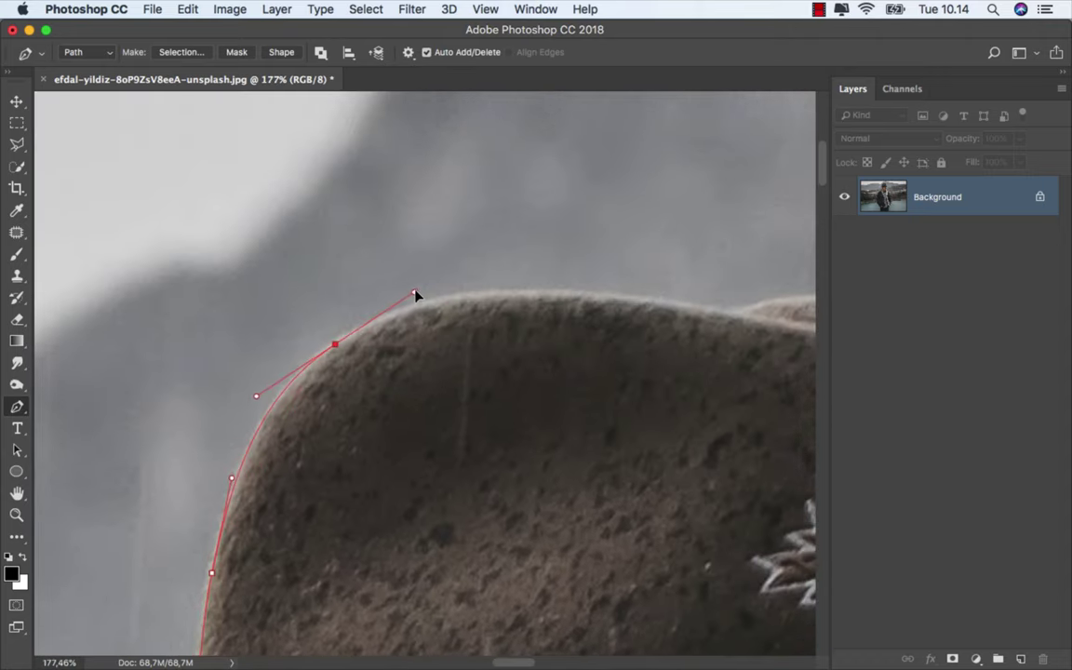
pyautogui.click(538, 293)
pyautogui.click(614, 295)
pyautogui.click(675, 304)
pyautogui.moveTo(585, 304); pyautogui.dragTo(84, 321)
pyautogui.moveTo(291, 304); pyautogui.dragTo(340, 315)
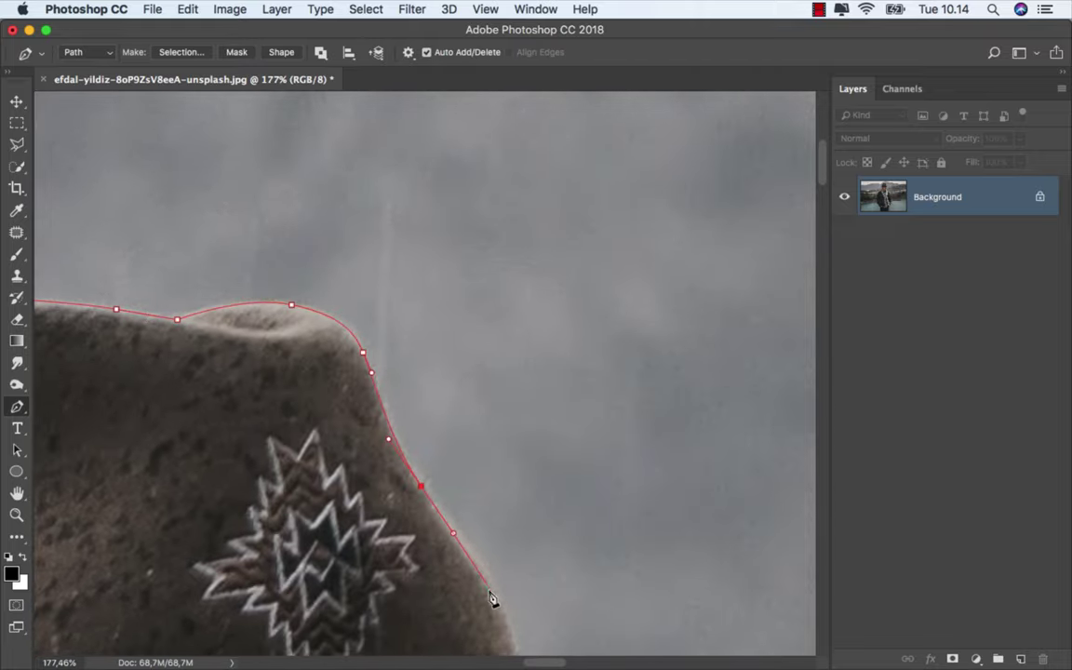
# Step: Round the front of the hat brim with curved anchors to its tip
pyautogui.moveTo(491, 600); pyautogui.dragTo(501, 631)
pyautogui.scroll(-3, 436, 332)
pyautogui.scroll(-8, 433, 334)
pyautogui.moveTo(430, 327); pyautogui.dragTo(446, 357)
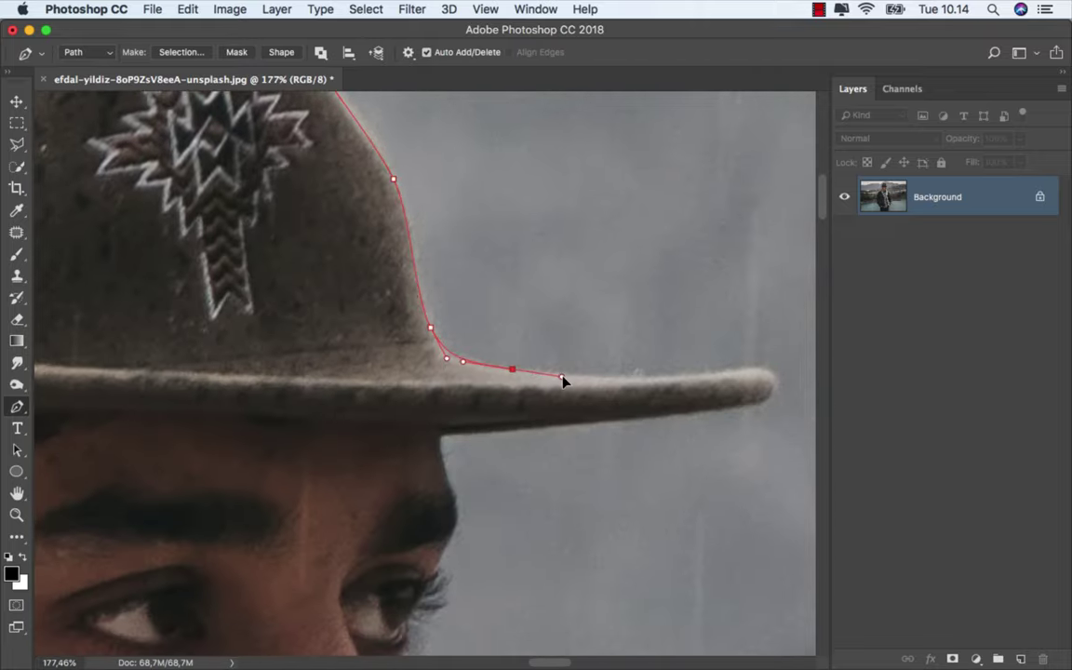
pyautogui.moveTo(664, 375); pyautogui.dragTo(677, 376)
pyautogui.moveTo(759, 369); pyautogui.dragTo(773, 371)
pyautogui.click(768, 391)
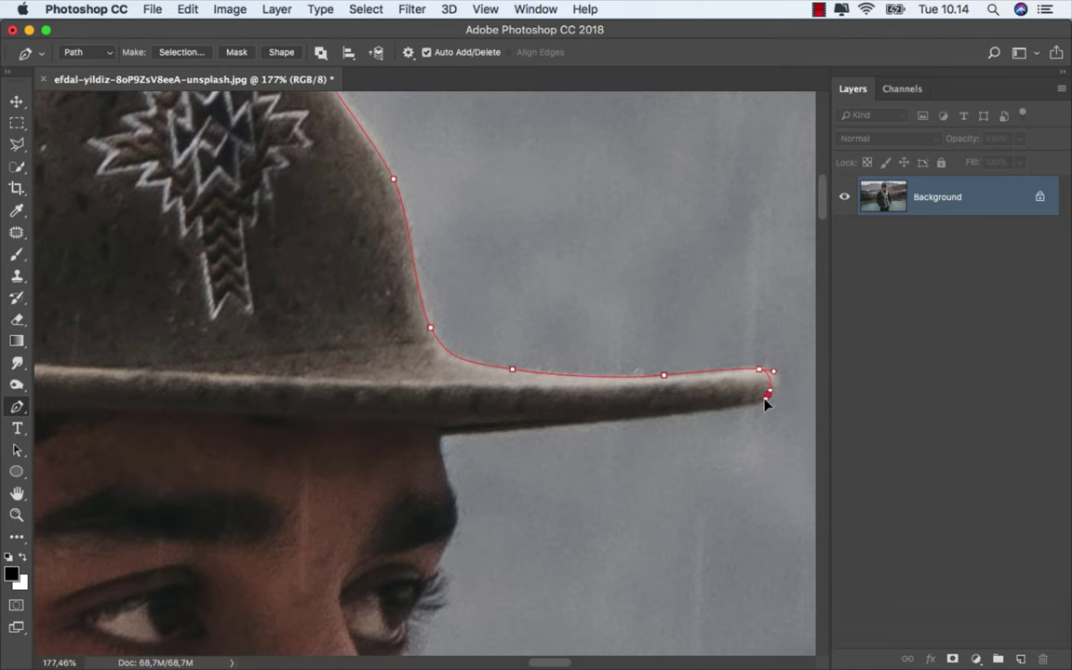
# Step: Trace under the brim to the forehead and around the eyebrow
pyautogui.click(599, 422)
pyautogui.click(555, 422)
pyautogui.click(445, 431)
pyautogui.moveTo(445, 437); pyautogui.dragTo(365, 234)
pyautogui.scroll(3, 370, 234)
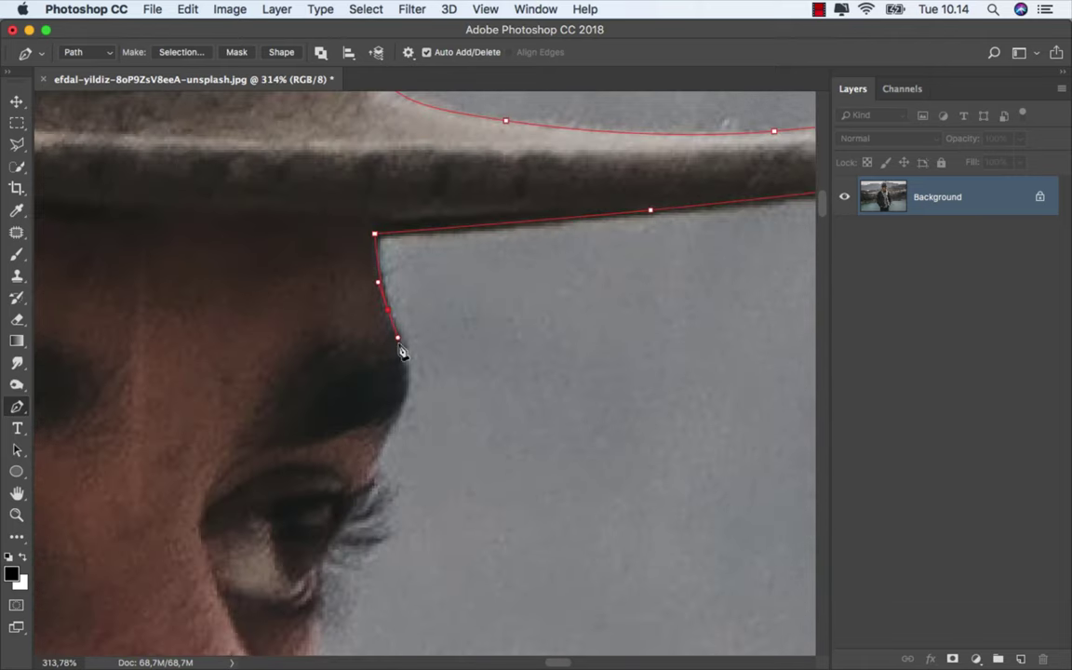
pyautogui.click(391, 426)
pyautogui.moveTo(368, 483); pyautogui.dragTo(391, 493)
pyautogui.scroll(-5, 473, 328)
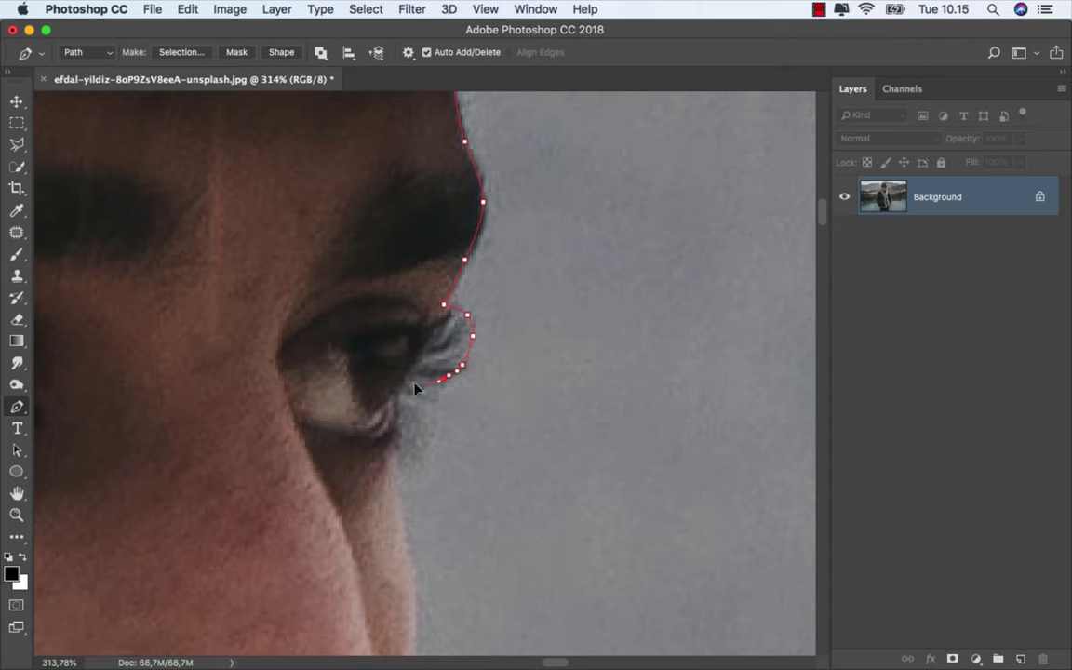
# Step: Continue the path down the nose and around the mustache
pyautogui.click(409, 577)
pyautogui.scroll(-5, 411, 605)
pyautogui.click(393, 252)
pyautogui.moveTo(387, 303)
pyautogui.mouseDown()
pyautogui.moveTo(391, 323)
pyautogui.moveTo(362, 341)
pyautogui.mouseUp()
pyautogui.scroll(-2, 377, 335)
pyautogui.scroll(-3, 370, 311)
pyautogui.click(375, 213)
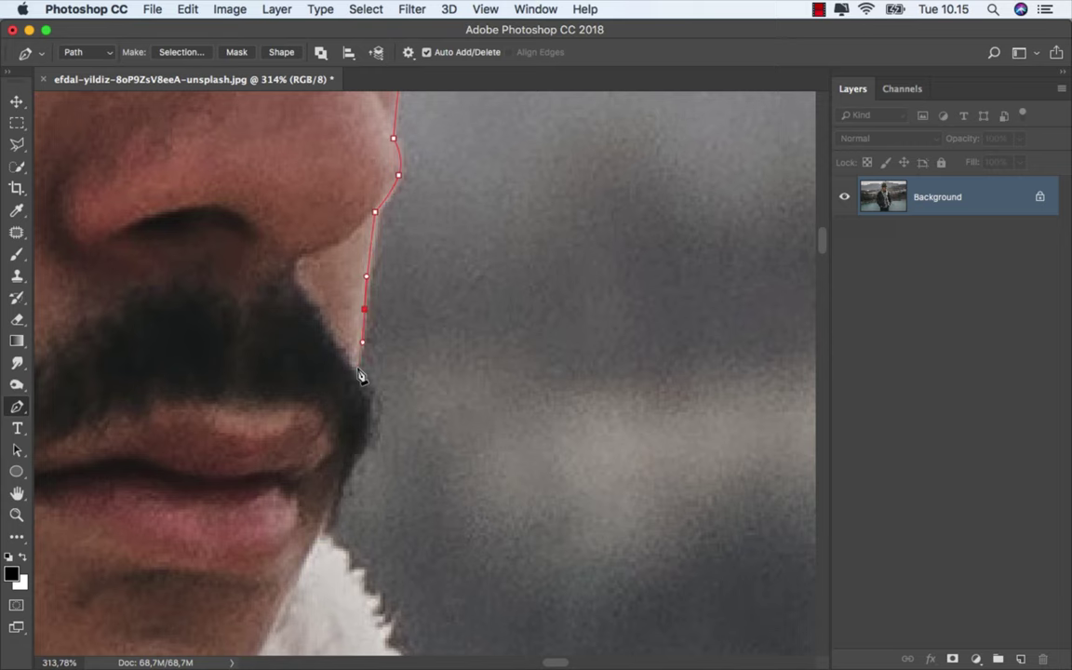
pyautogui.click(363, 466)
pyautogui.scroll(-5, 335, 512)
# Step: Trace from below the chin down the fur collar to where it meets the sweater
pyautogui.click(363, 186)
pyautogui.click(375, 207)
pyautogui.click(385, 231)
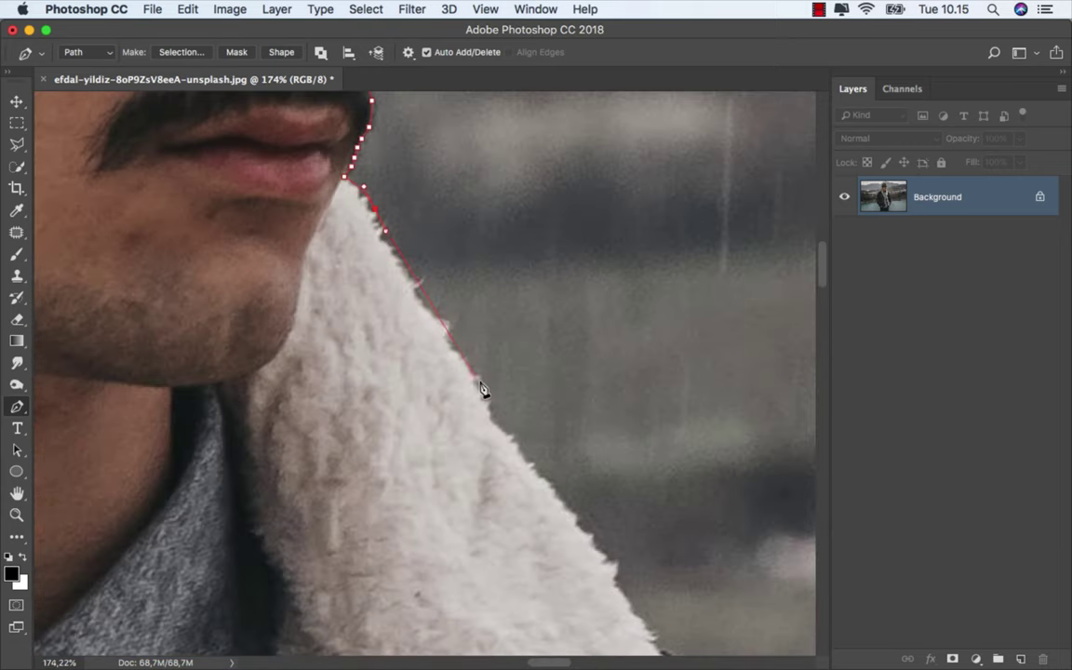
pyautogui.scroll(3, 587, 521)
pyautogui.click(345, 170)
pyautogui.click(362, 174)
pyautogui.click(359, 214)
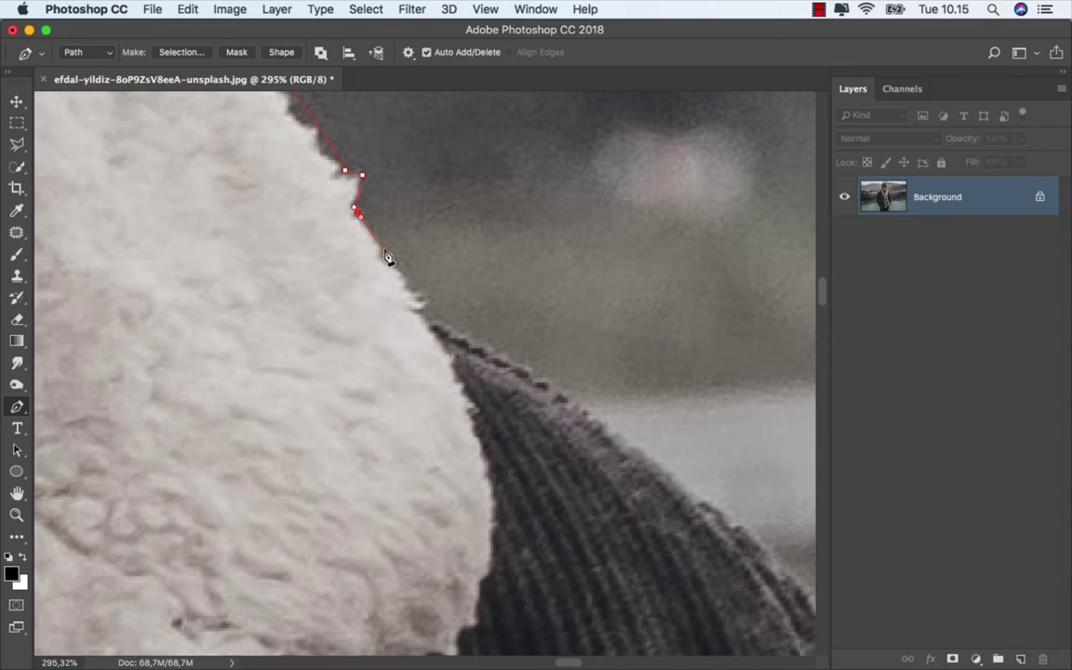
pyautogui.click(383, 251)
pyautogui.click(400, 272)
pyautogui.click(410, 285)
pyautogui.scroll(-3, 446, 343)
# Step: Place anchors down the upper coat edge
pyautogui.click(436, 307)
pyautogui.click(453, 323)
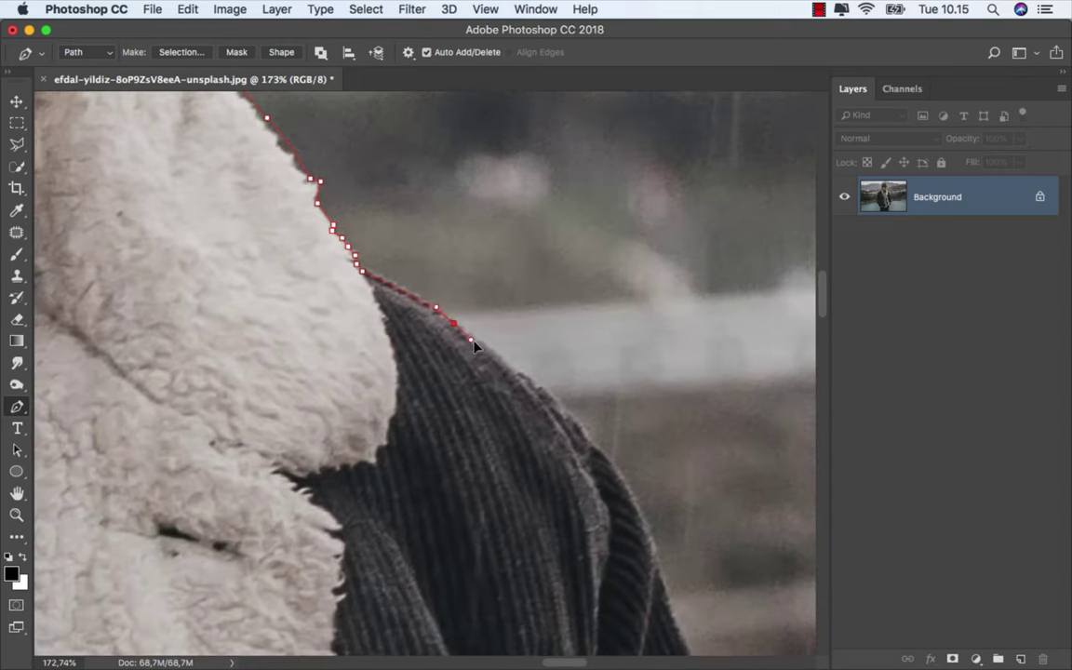
pyautogui.moveTo(566, 417); pyautogui.dragTo(341, 191)
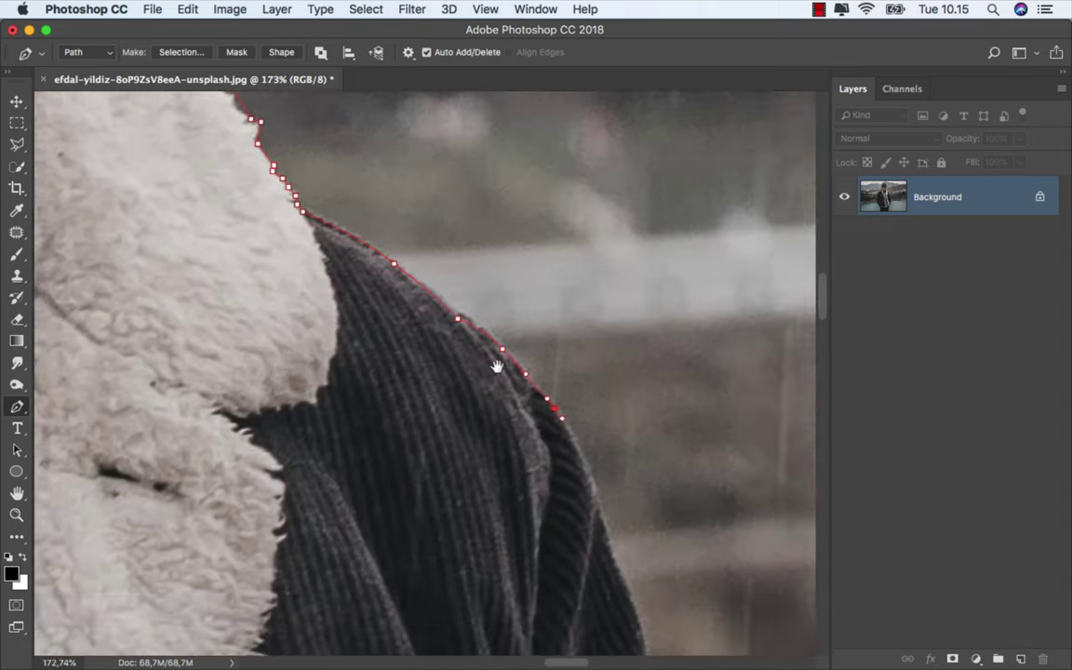
pyautogui.moveTo(390, 345); pyautogui.dragTo(334, 259)
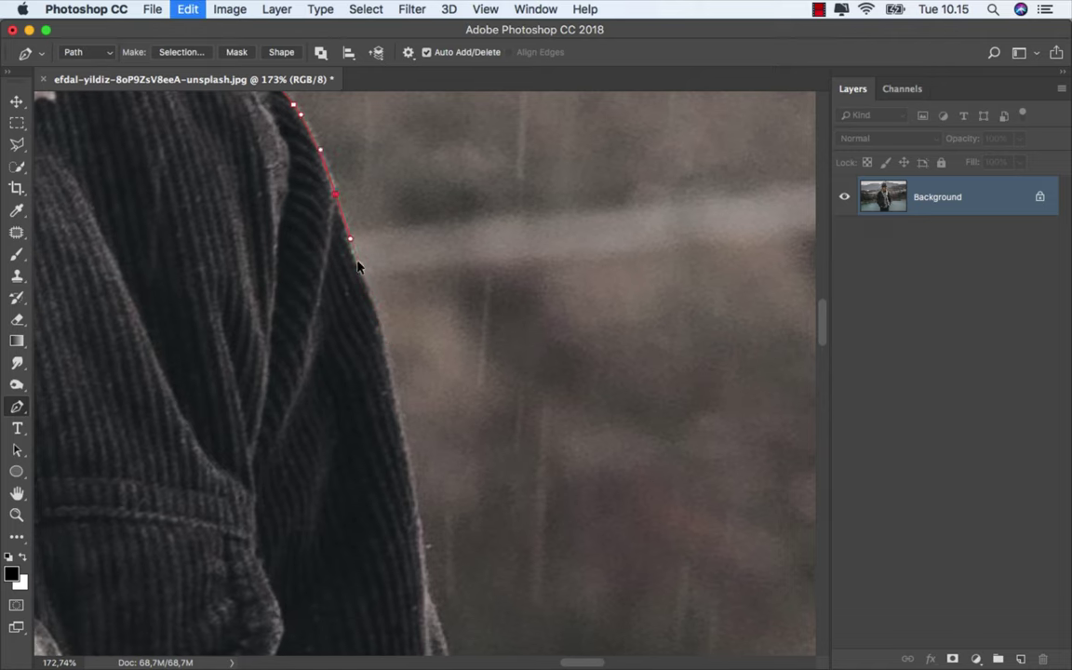
pyautogui.click(335, 296)
pyautogui.click(356, 366)
pyautogui.moveTo(319, 313)
pyautogui.mouseDown()
pyautogui.moveTo(336, 333)
pyautogui.moveTo(267, 186)
pyautogui.mouseUp()
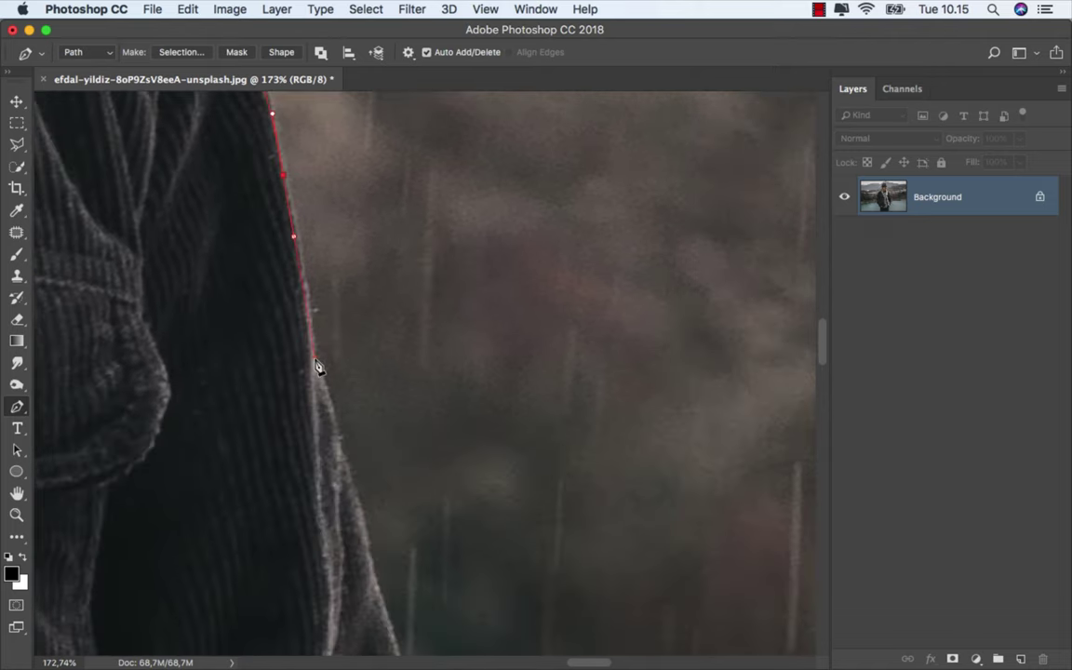
pyautogui.moveTo(368, 557); pyautogui.dragTo(264, 247)
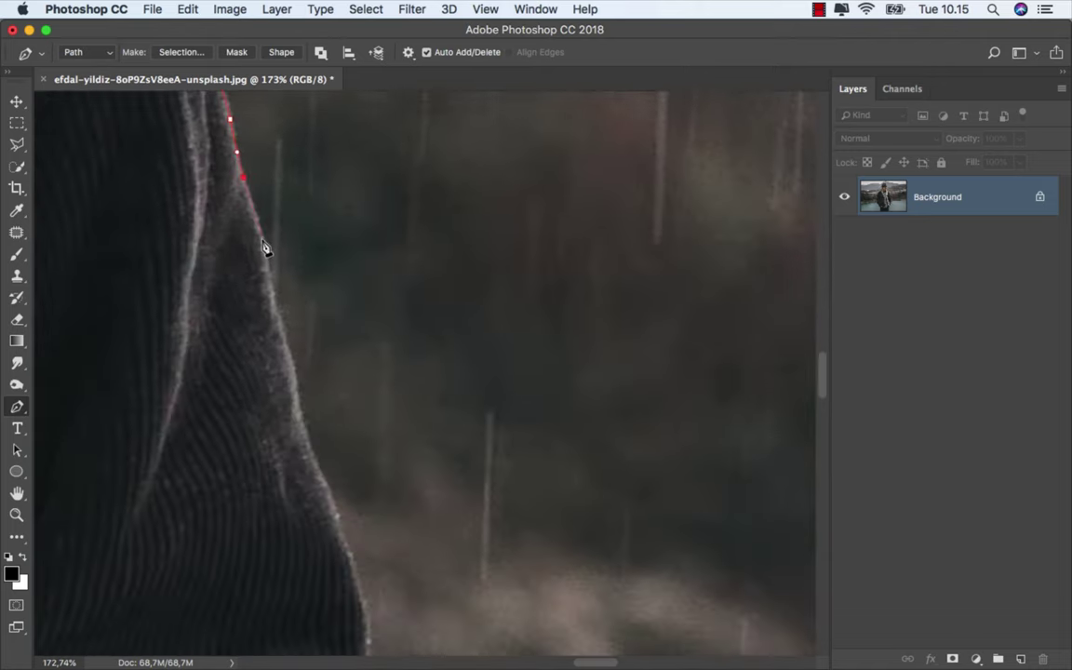
pyautogui.click(332, 517)
pyautogui.moveTo(332, 517); pyautogui.dragTo(352, 230)
pyautogui.moveTo(354, 406); pyautogui.dragTo(438, 235)
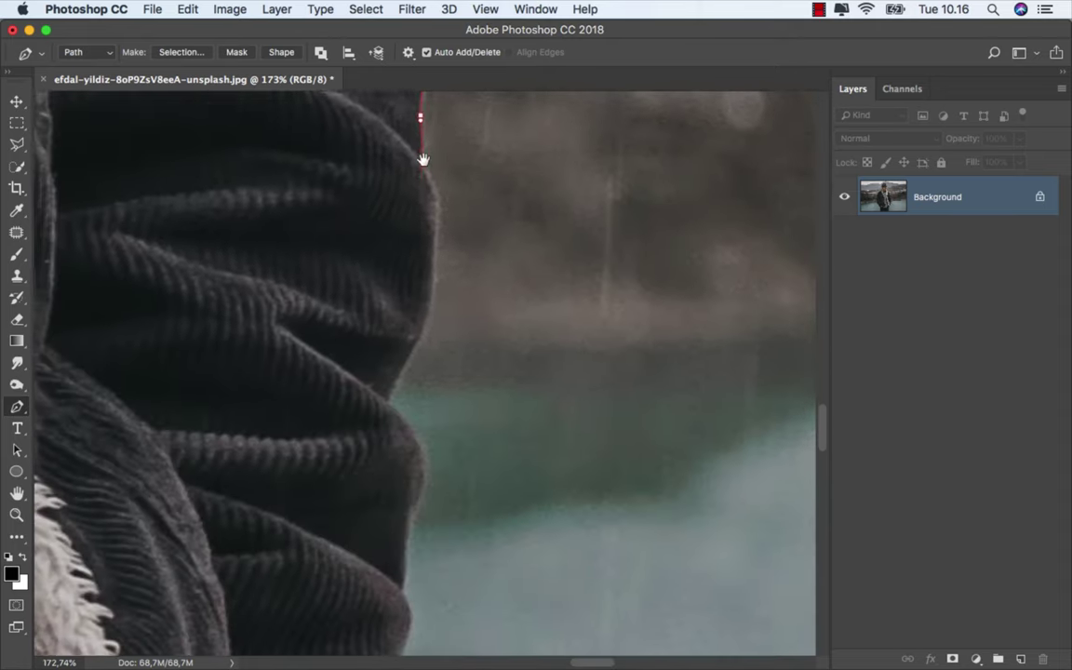
pyautogui.click(391, 375)
# Step: Continue the path along the coat folds further down
pyautogui.moveTo(394, 402); pyautogui.dragTo(363, 265)
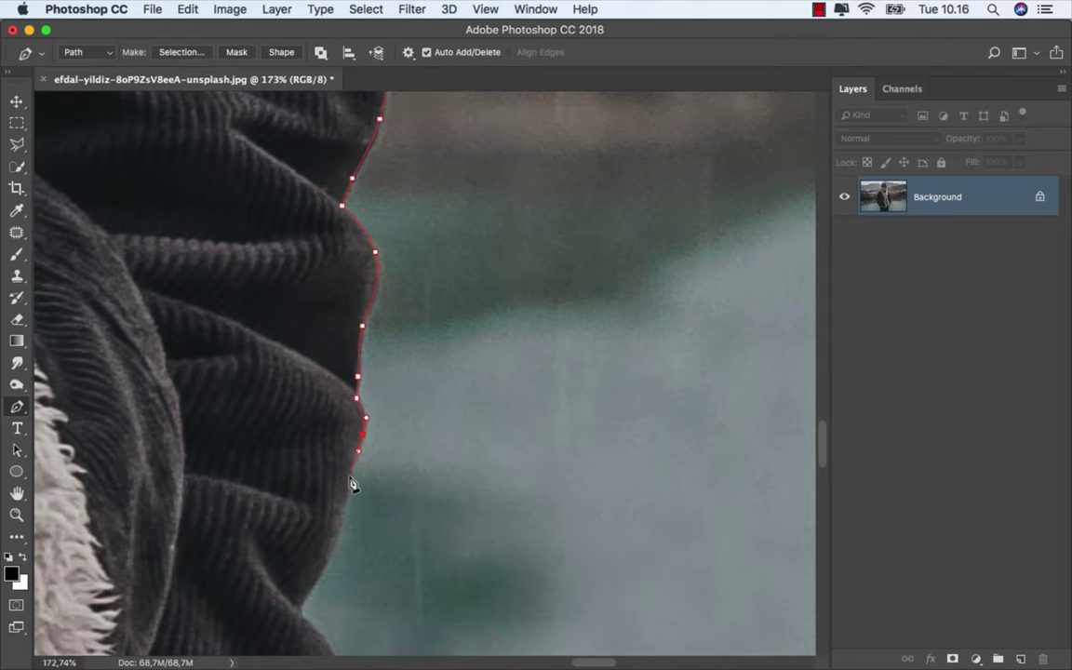
pyautogui.moveTo(330, 570); pyautogui.dragTo(416, 309)
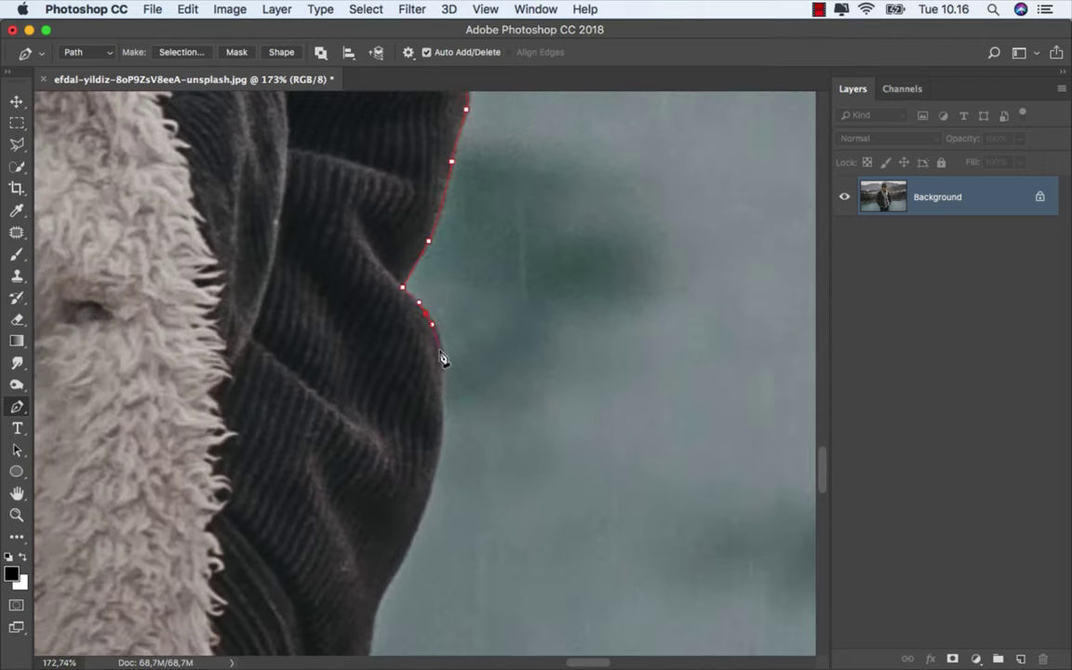
pyautogui.click(441, 365)
pyautogui.click(440, 454)
pyautogui.moveTo(439, 460); pyautogui.dragTo(438, 191)
pyautogui.click(408, 267)
pyautogui.click(379, 327)
pyautogui.click(376, 349)
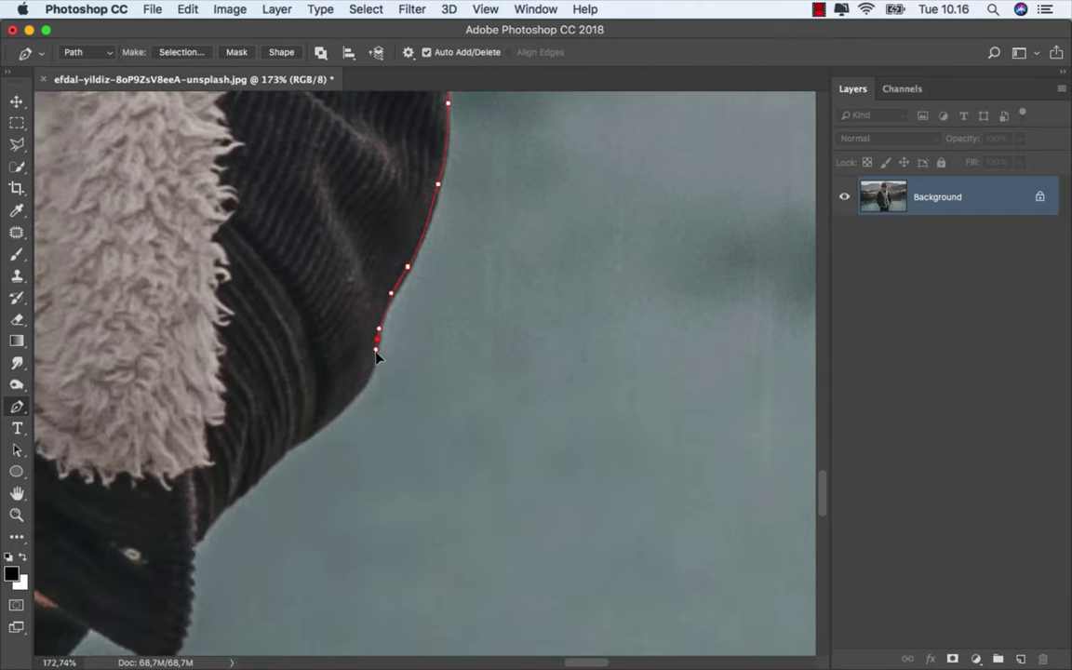
pyautogui.click(292, 447)
pyautogui.click(242, 489)
# Step: Trace along the coat's lower edge and around its corner
pyautogui.moveTo(251, 495); pyautogui.dragTo(469, 232)
pyautogui.click(462, 218)
pyautogui.click(451, 229)
pyautogui.click(443, 242)
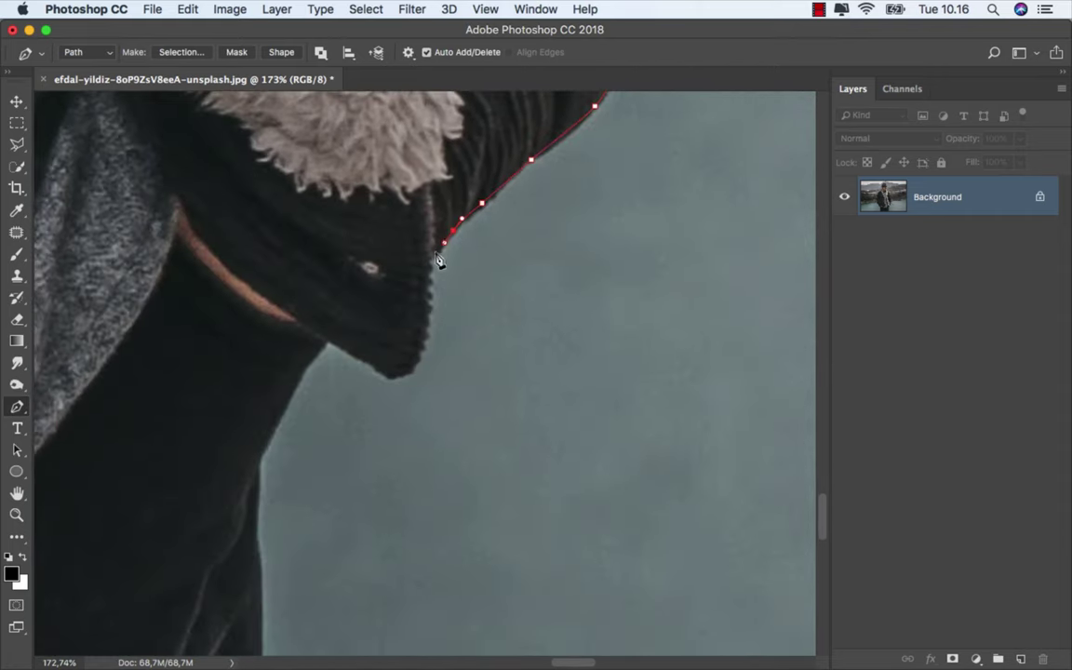
pyautogui.click(369, 358)
pyautogui.click(349, 346)
pyautogui.moveTo(335, 373); pyautogui.dragTo(412, 264)
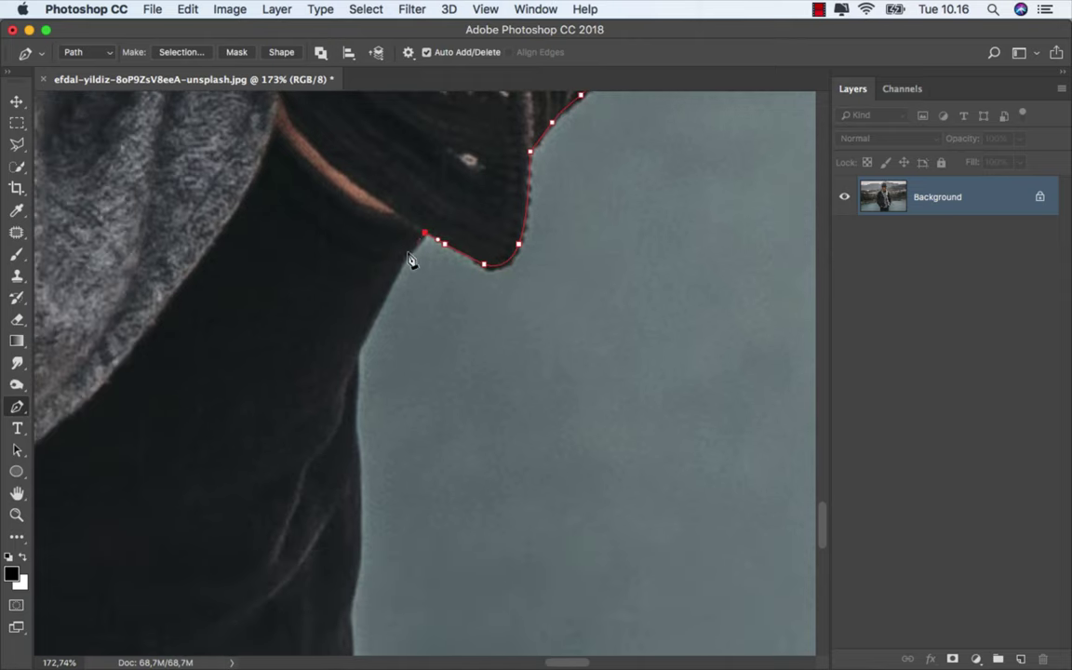
pyautogui.click(394, 264)
pyautogui.click(348, 355)
pyautogui.moveTo(341, 375); pyautogui.dragTo(334, 256)
# Step: Run the path down the jeans leg to the image's bottom edge
pyautogui.click(334, 244)
pyautogui.click(337, 272)
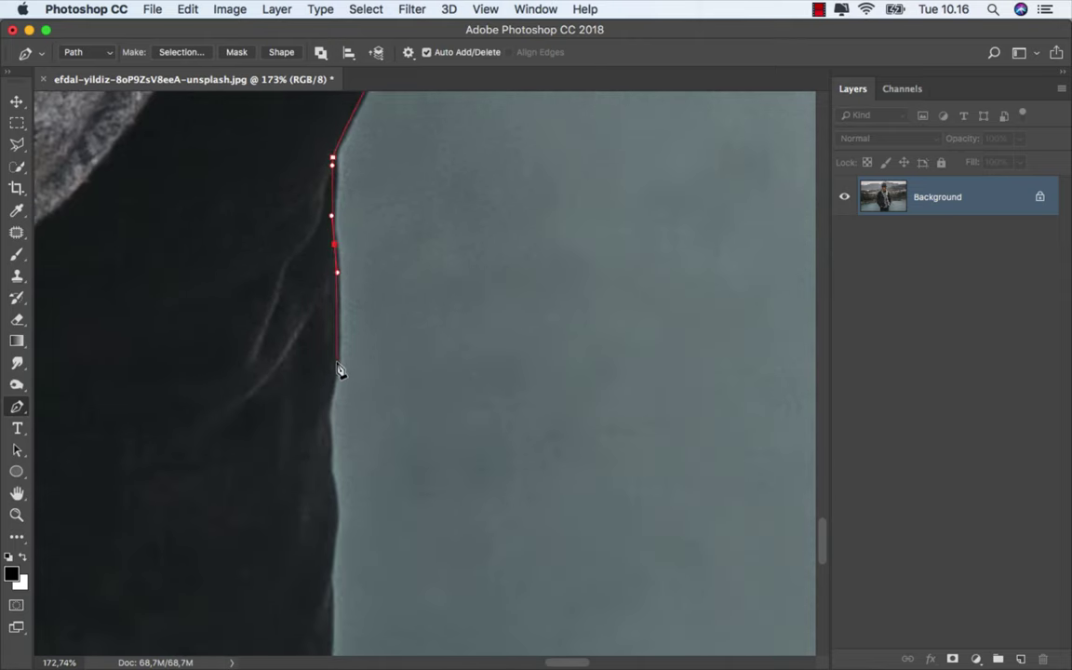
pyautogui.click(341, 344)
pyautogui.click(330, 389)
pyautogui.moveTo(338, 516); pyautogui.dragTo(365, 317)
pyautogui.click(364, 290)
pyautogui.click(364, 306)
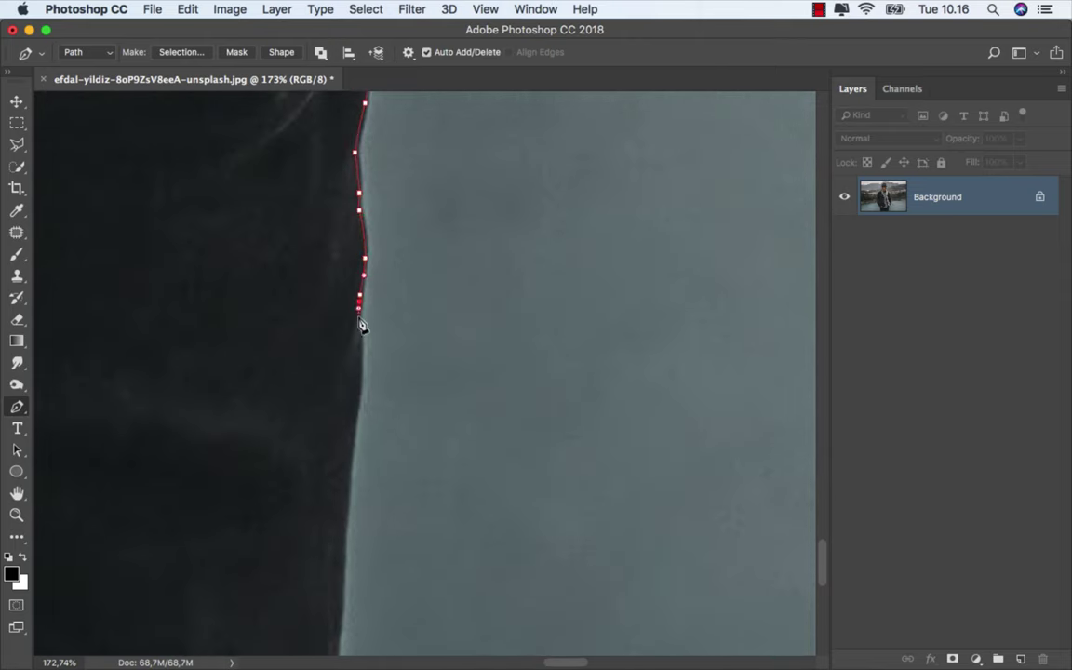
pyautogui.click(360, 378)
pyautogui.moveTo(346, 467); pyautogui.dragTo(343, 299)
# Step: Finish the pen path below the legs and close it at the starting anchor
pyautogui.click(335, 524)
pyautogui.scroll(-10, 330, 530)
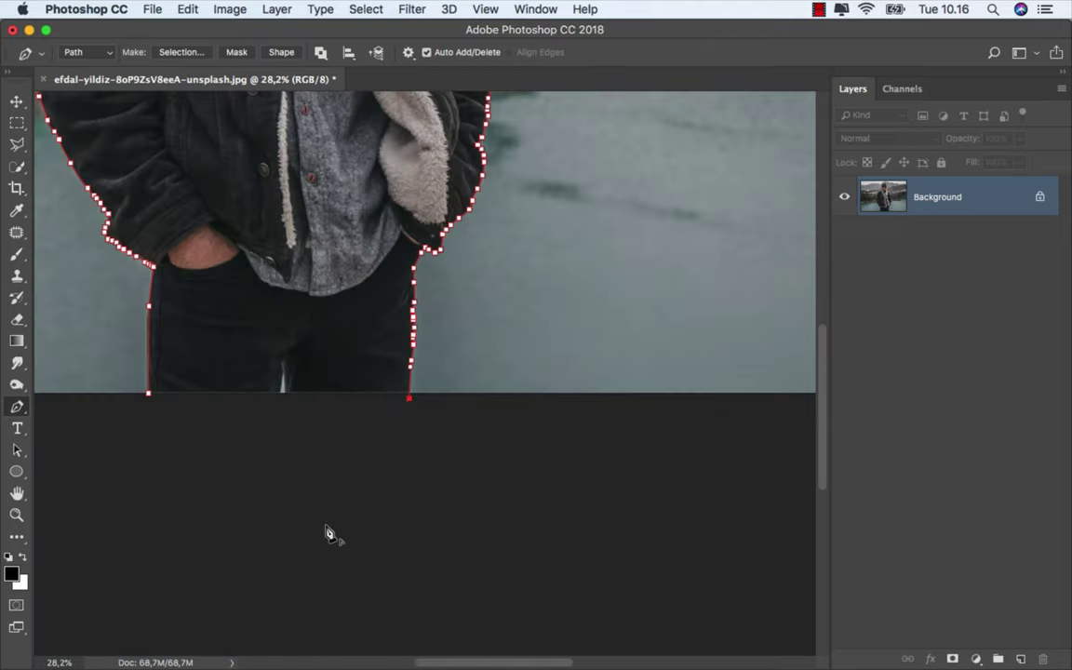
pyautogui.click(159, 428)
pyautogui.click(135, 400)
pyautogui.scroll(10, 354, 478)
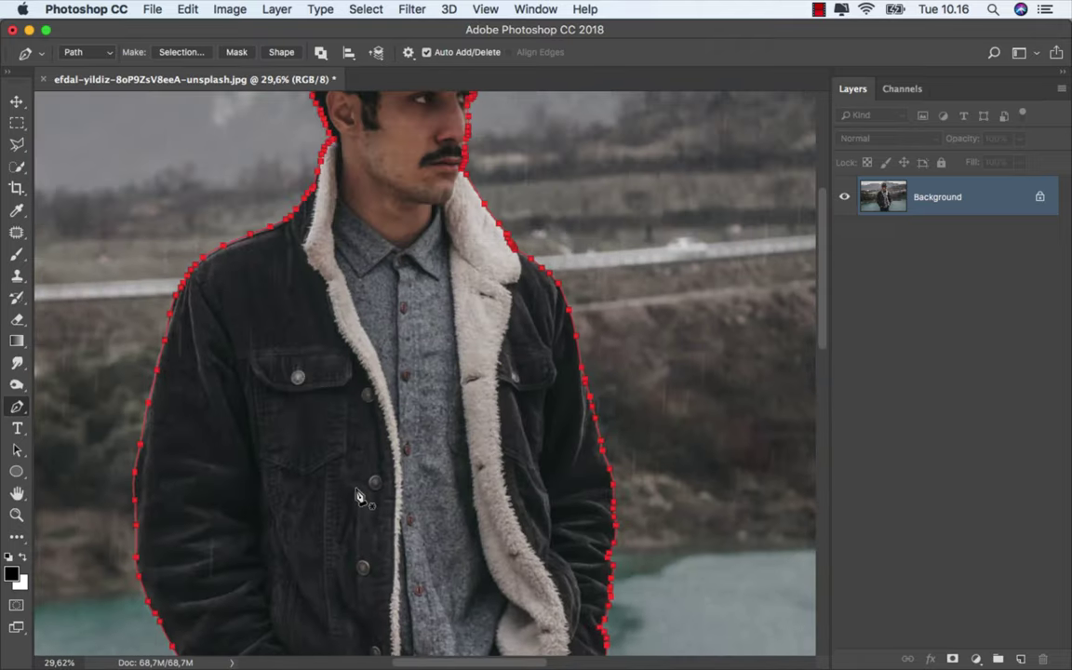
pyautogui.scroll(-5, 358, 484)
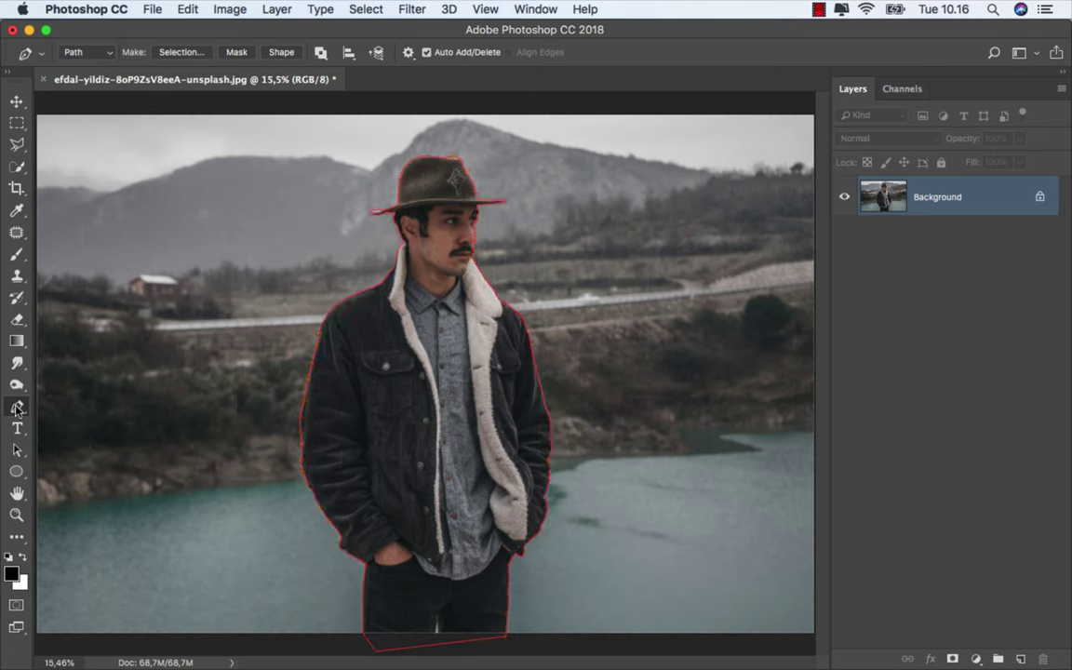
# Step: Turn the path into a selection, mask Layer 0 with it, and open Select and Mask
pyautogui.rightClick(447, 258)
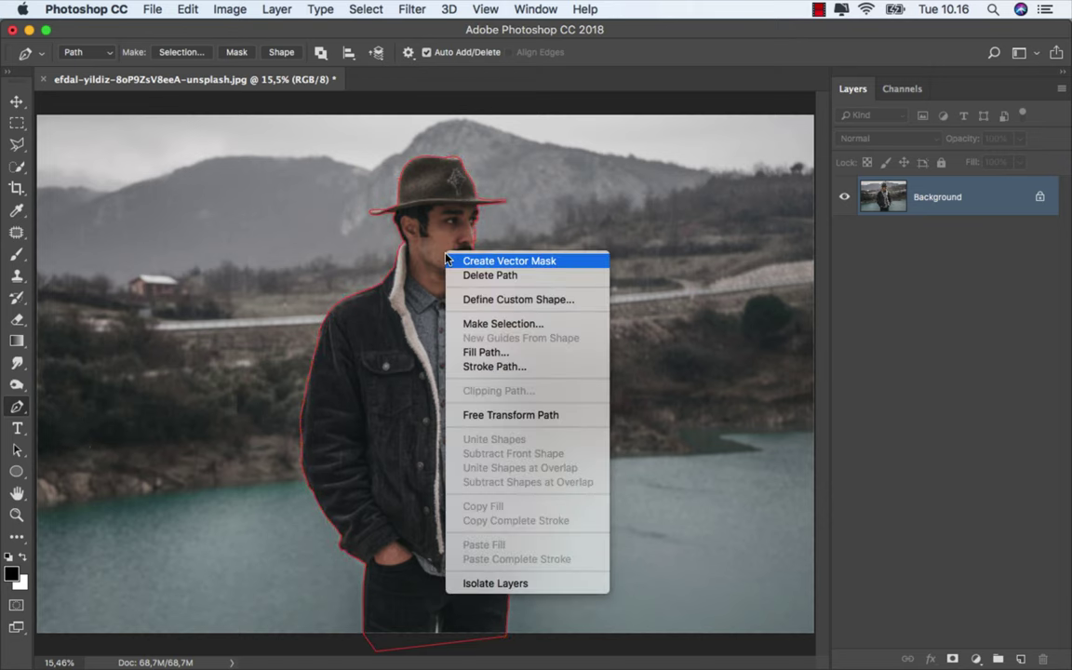
pyautogui.click(513, 325)
pyautogui.click(627, 246)
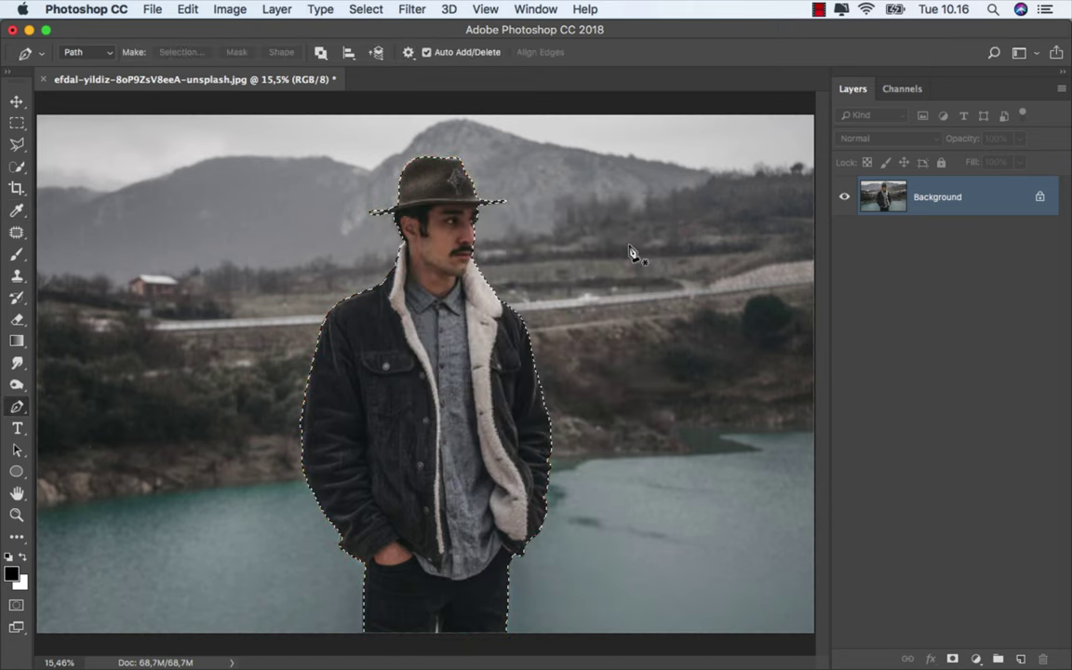
pyautogui.click(951, 659)
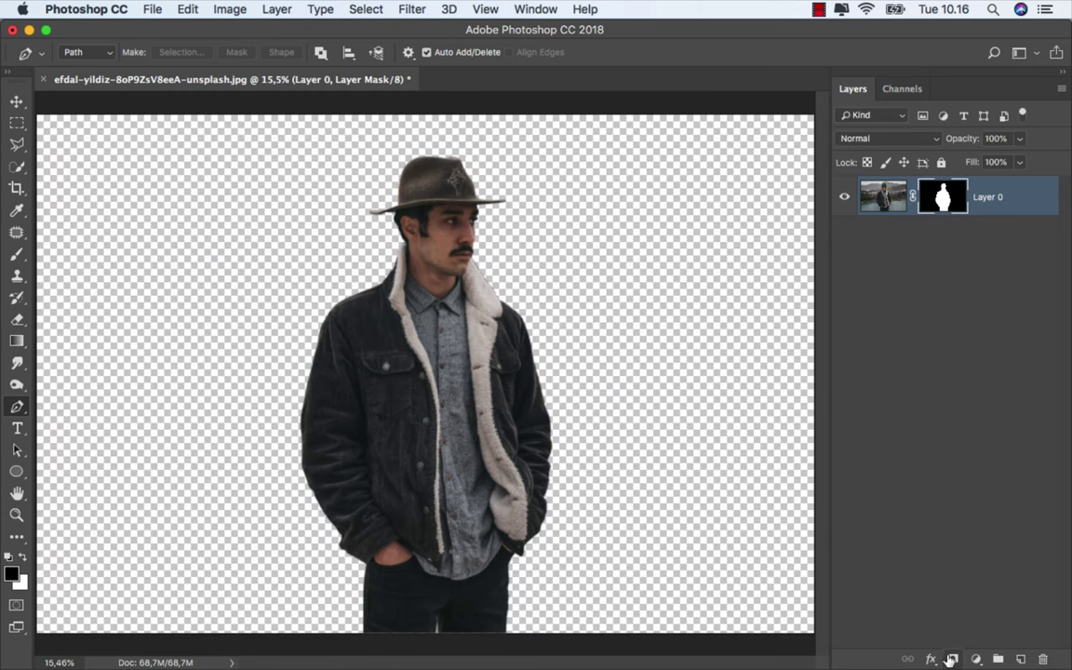
pyautogui.rightClick(941, 195)
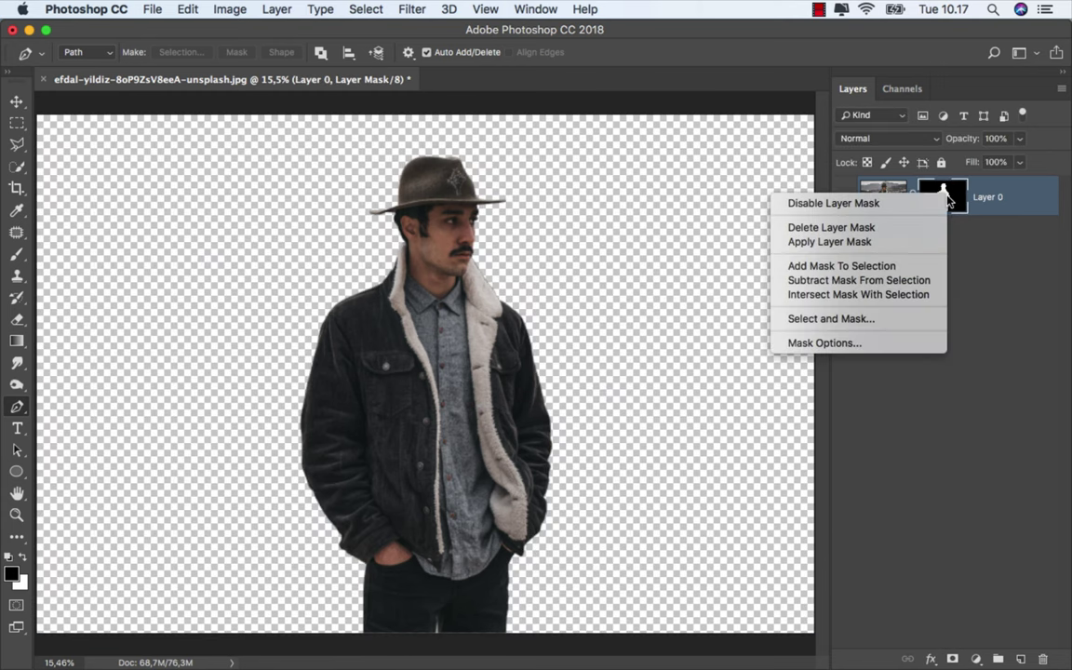
pyautogui.click(888, 319)
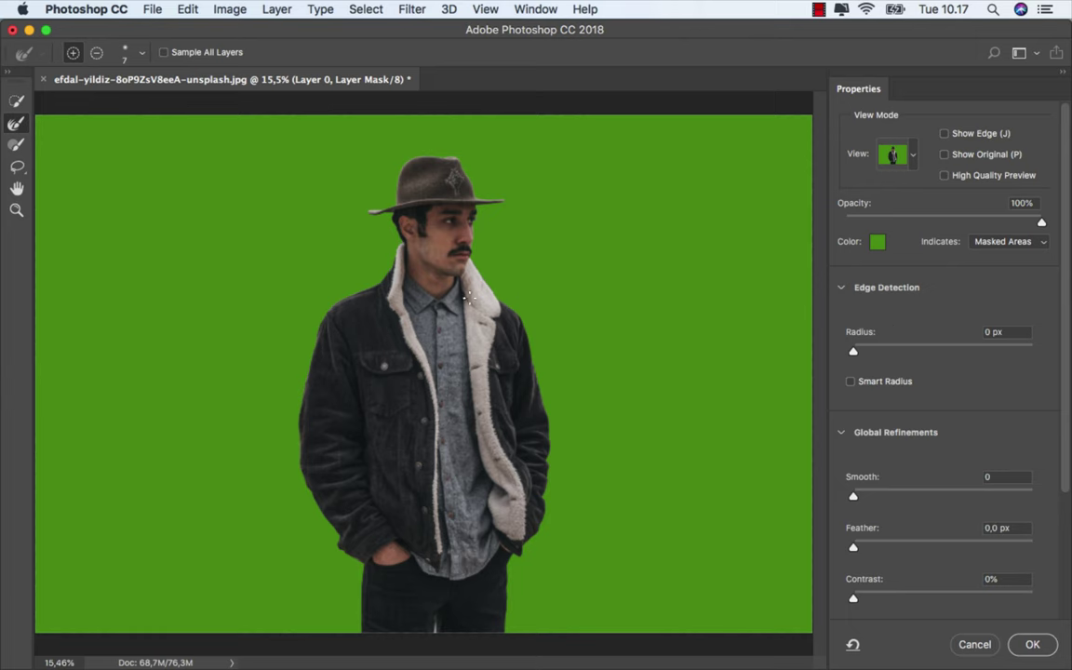
# Step: Enlarge the Refine Edge Brush and refine the mask edge along the collar
pyautogui.scroll(5, 412, 244)
pyautogui.scroll(3, 412, 244)
pyautogui.scroll(2, 412, 244)
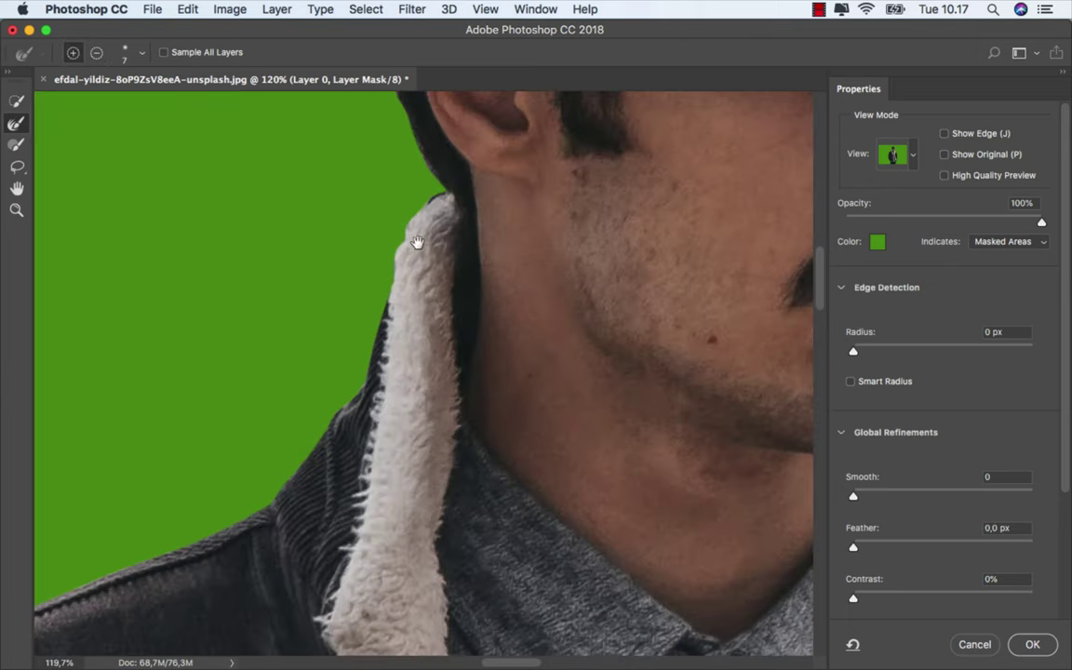
pyautogui.scroll(2, 412, 245)
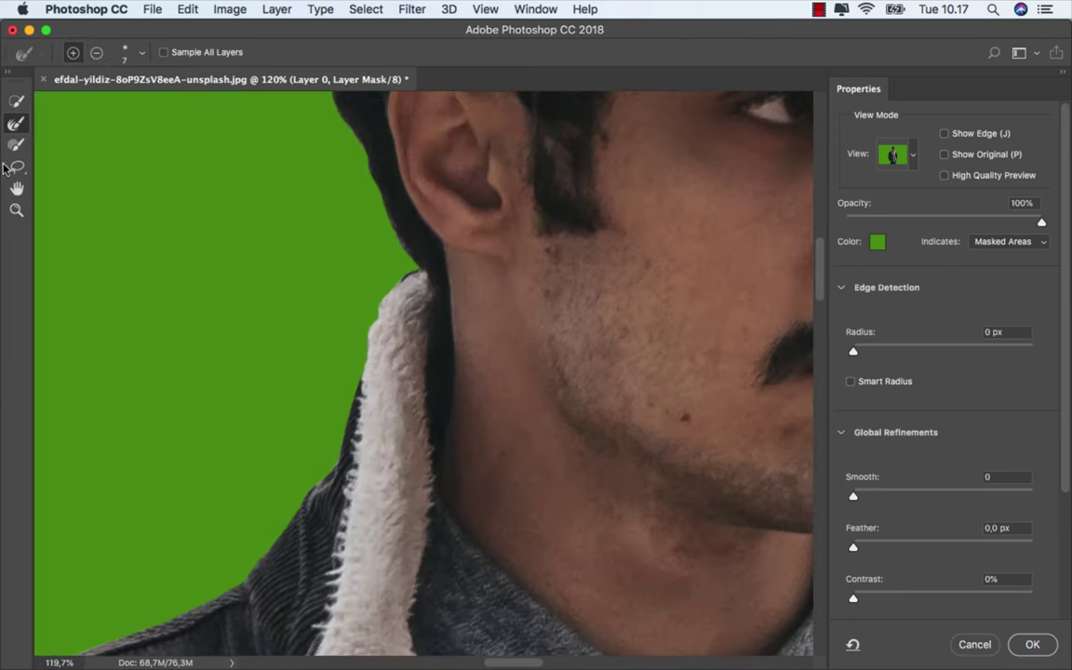
pyautogui.rightClick(175, 168)
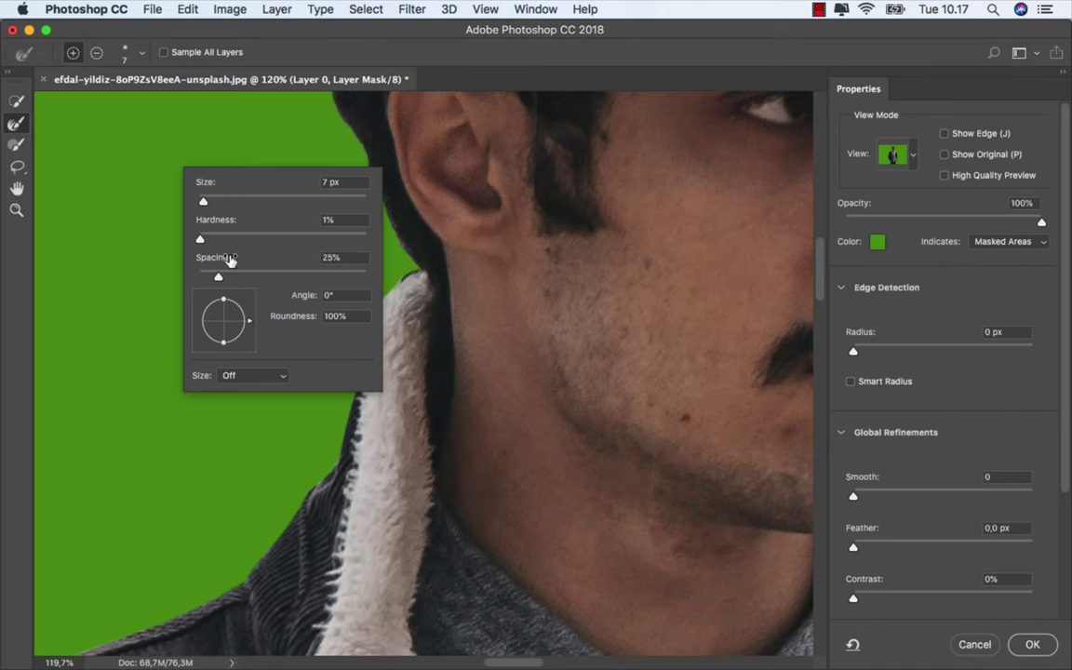
pyautogui.moveTo(381, 275)
pyautogui.mouseDown()
pyautogui.moveTo(411, 275)
pyautogui.moveTo(364, 328)
pyautogui.mouseUp()
pyautogui.scroll(2, 395, 298)
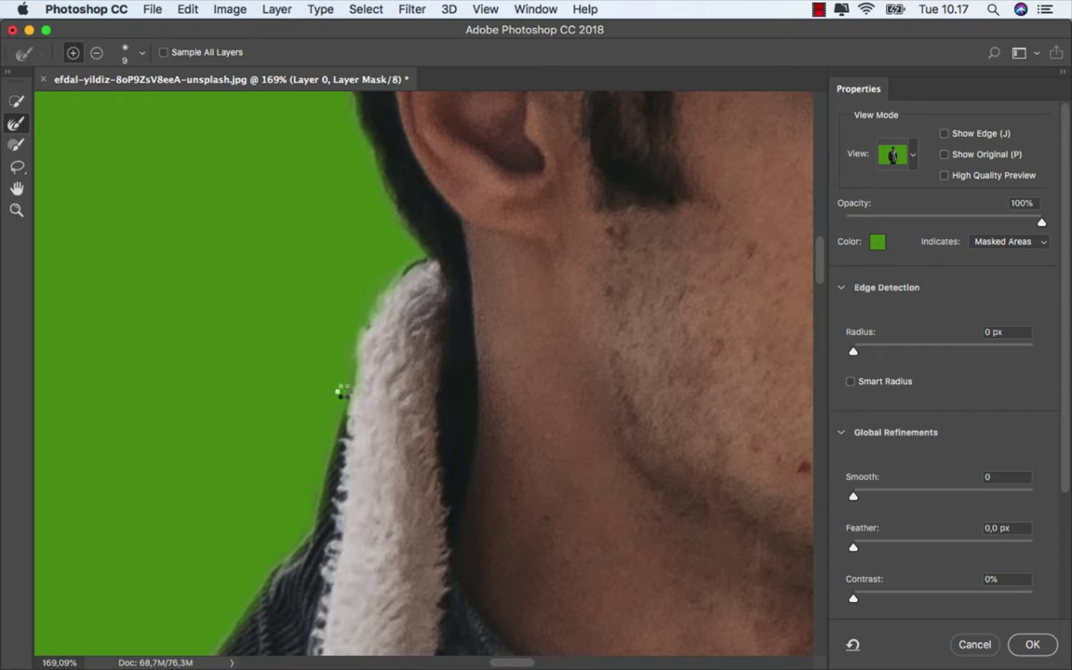
pyautogui.moveTo(341, 392); pyautogui.dragTo(390, 287)
# Step: Refine the mask edge around the eyelashes and the mouth
pyautogui.scroll(3, 373, 436)
pyautogui.scroll(1, 373, 436)
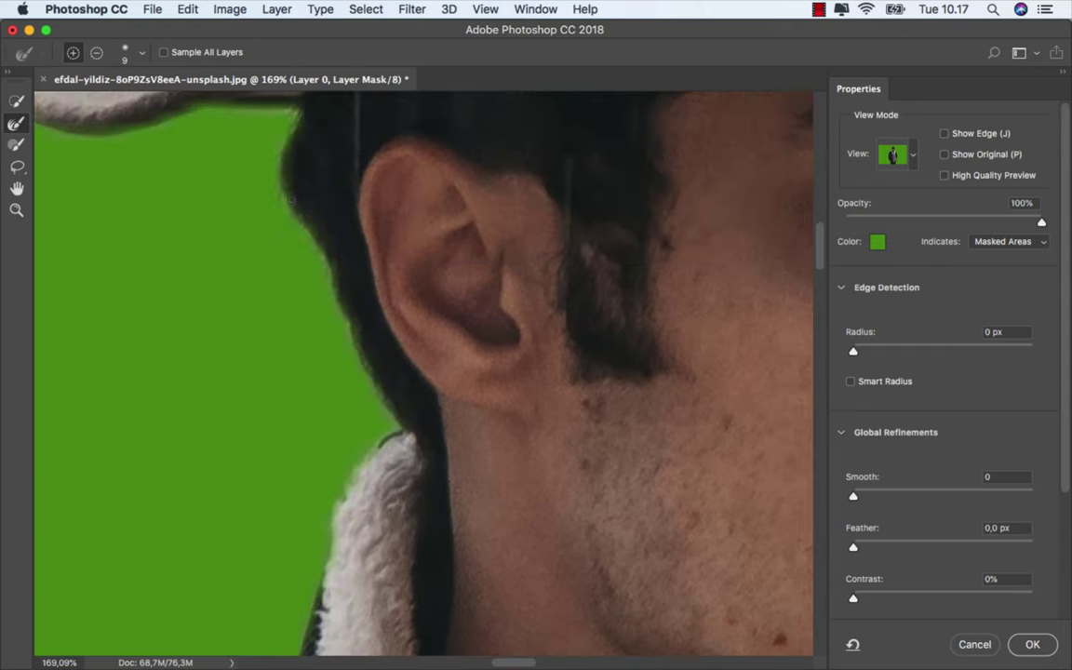
pyautogui.scroll(-2, 305, 232)
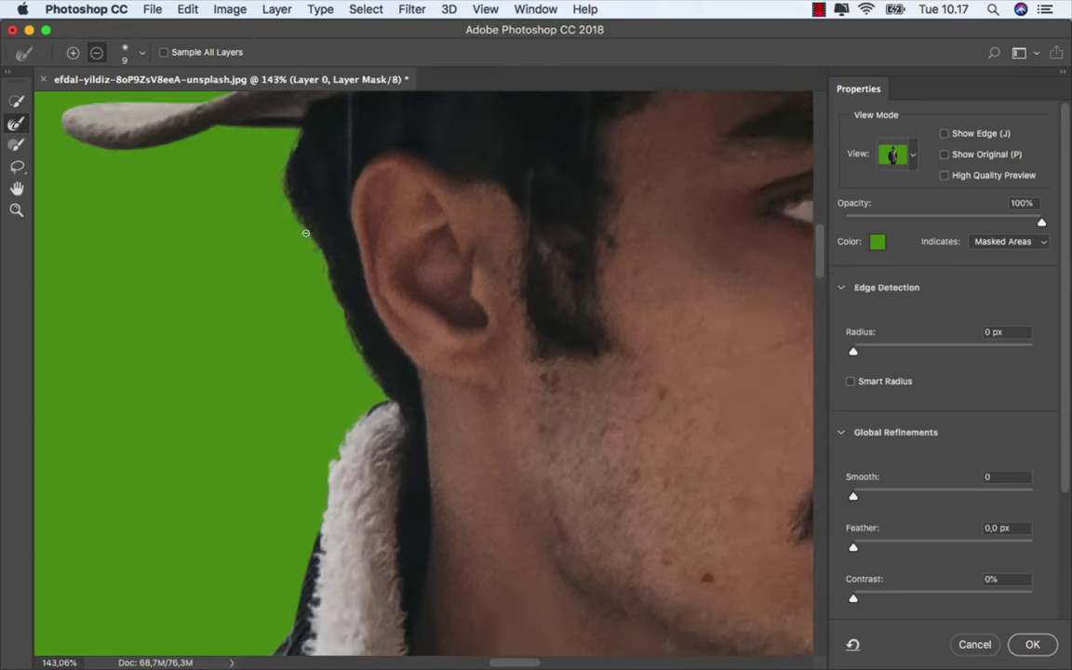
pyautogui.scroll(-5, 419, 279)
pyautogui.hscroll(2, 633, 280)
pyautogui.scroll(5, 619, 251)
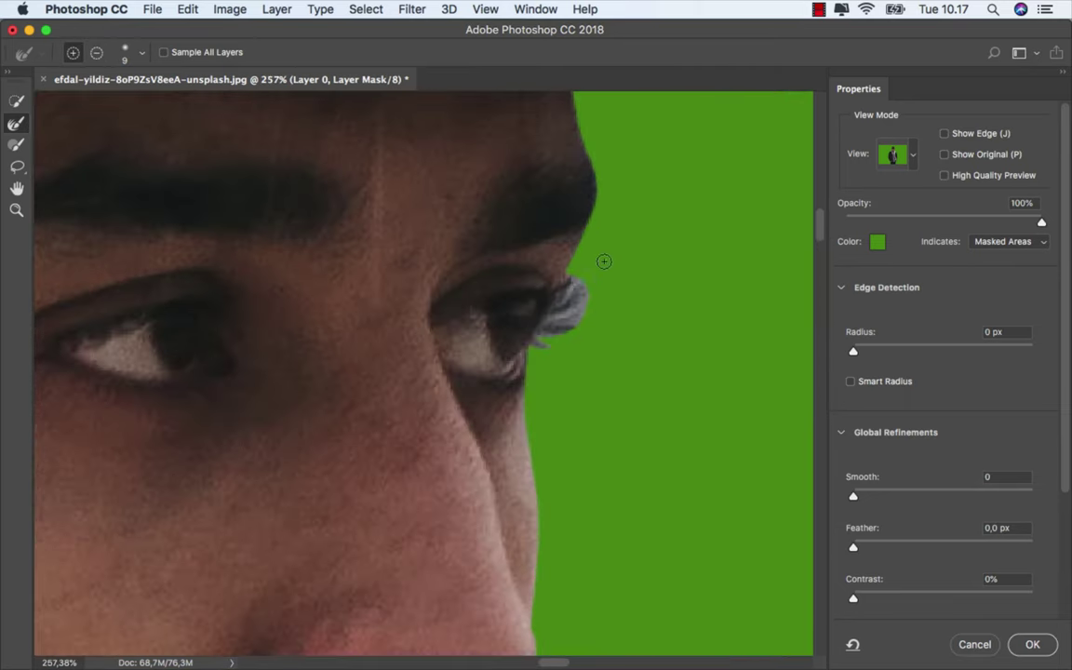
pyautogui.moveTo(603, 258); pyautogui.dragTo(535, 246)
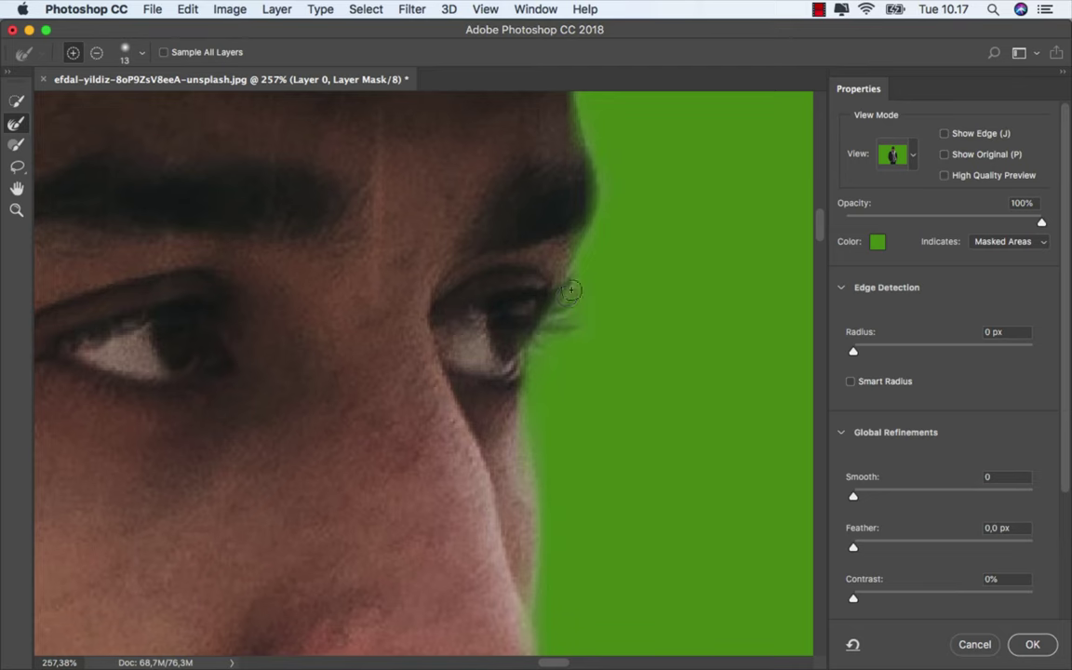
pyautogui.scroll(-2, 592, 289)
pyautogui.scroll(-1, 586, 335)
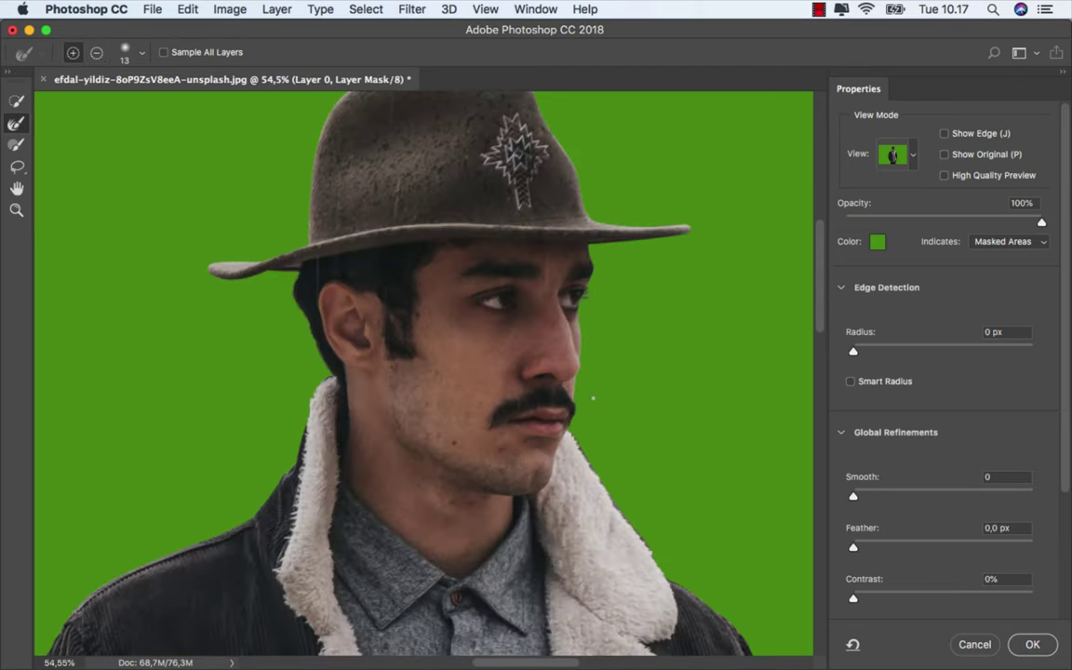
pyautogui.scroll(-2, 575, 401)
pyautogui.scroll(5, 575, 401)
pyautogui.moveTo(574, 366); pyautogui.dragTo(563, 366)
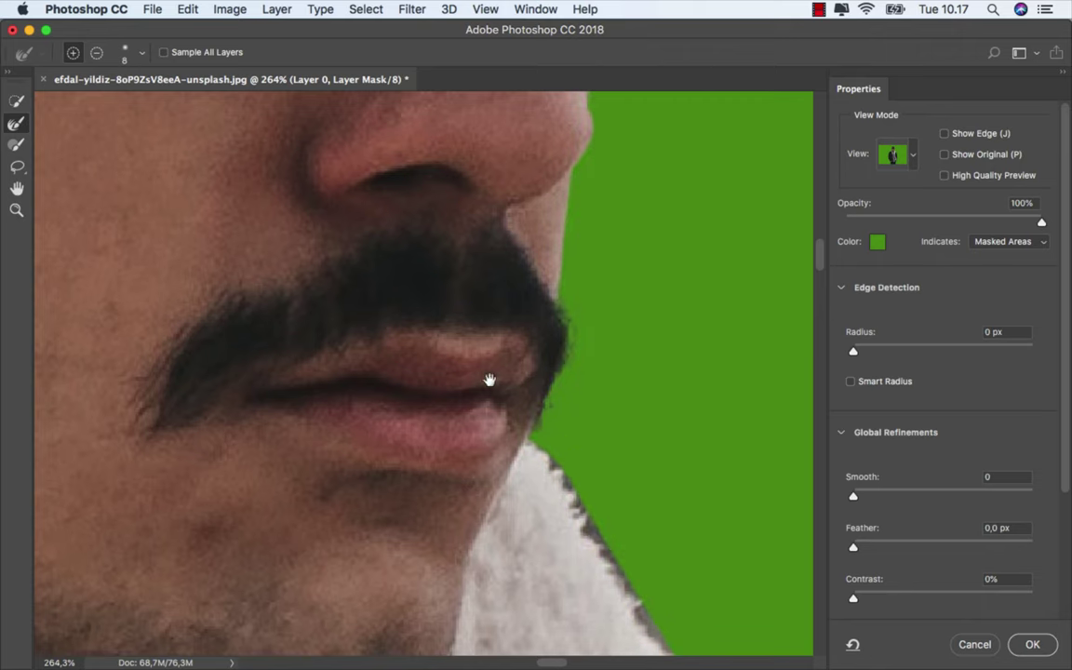
# Step: Remove the dark fringe down the fleece collar and apply the refined mask
pyautogui.scroll(-5, 491, 378)
pyautogui.hscroll(5, 491, 378)
pyautogui.moveTo(302, 257); pyautogui.dragTo(308, 264)
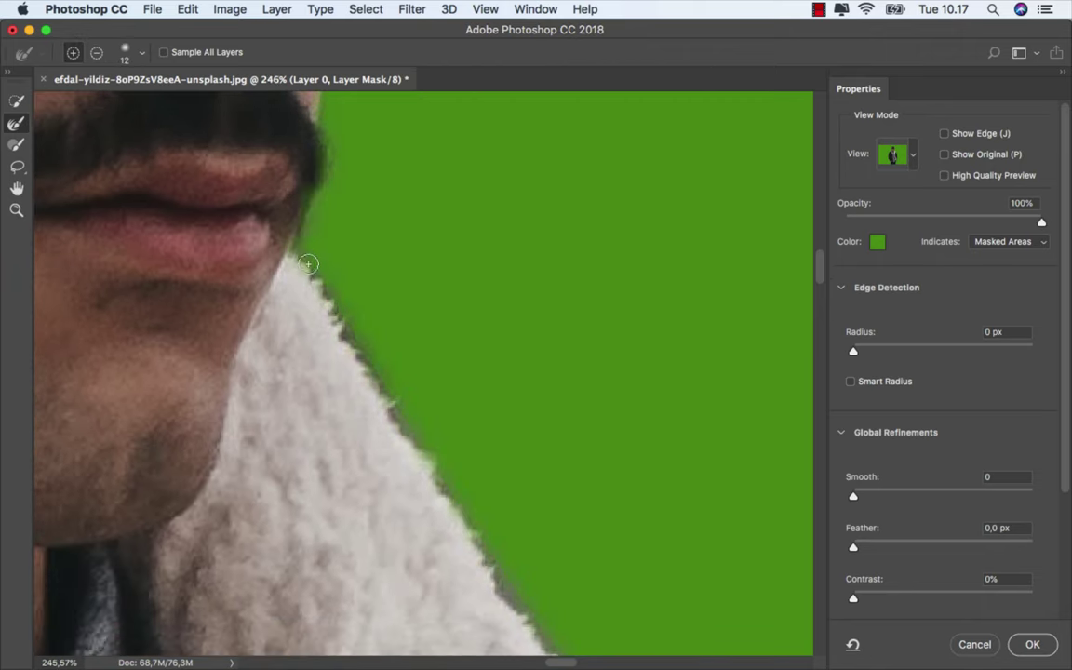
pyautogui.moveTo(352, 345); pyautogui.dragTo(467, 527)
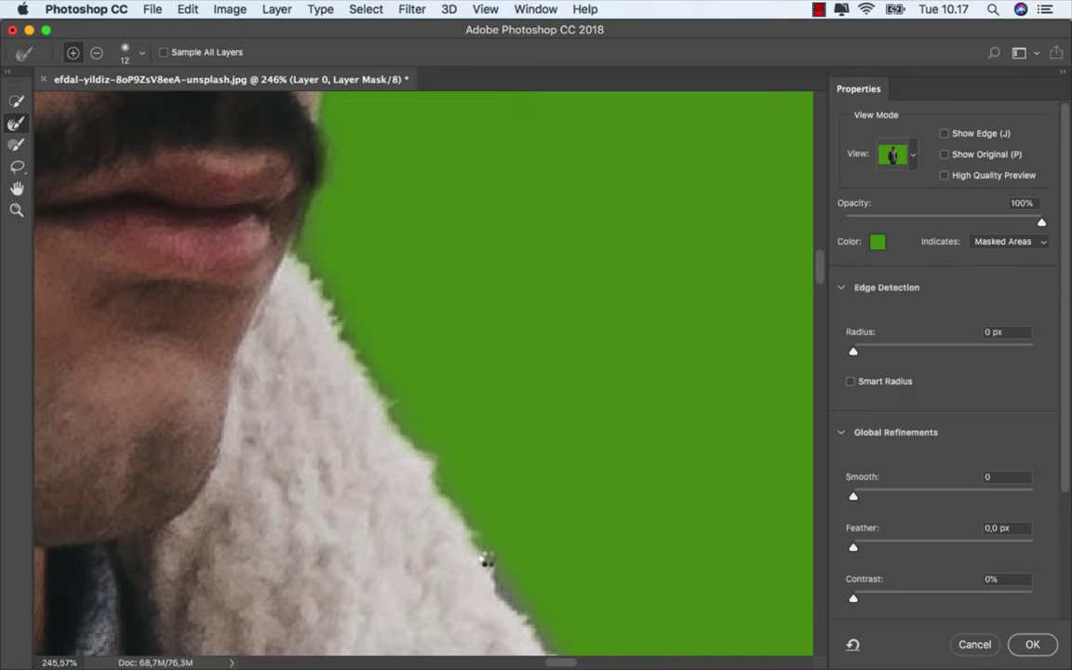
pyautogui.scroll(-5, 486, 545)
pyautogui.moveTo(352, 264); pyautogui.dragTo(412, 354)
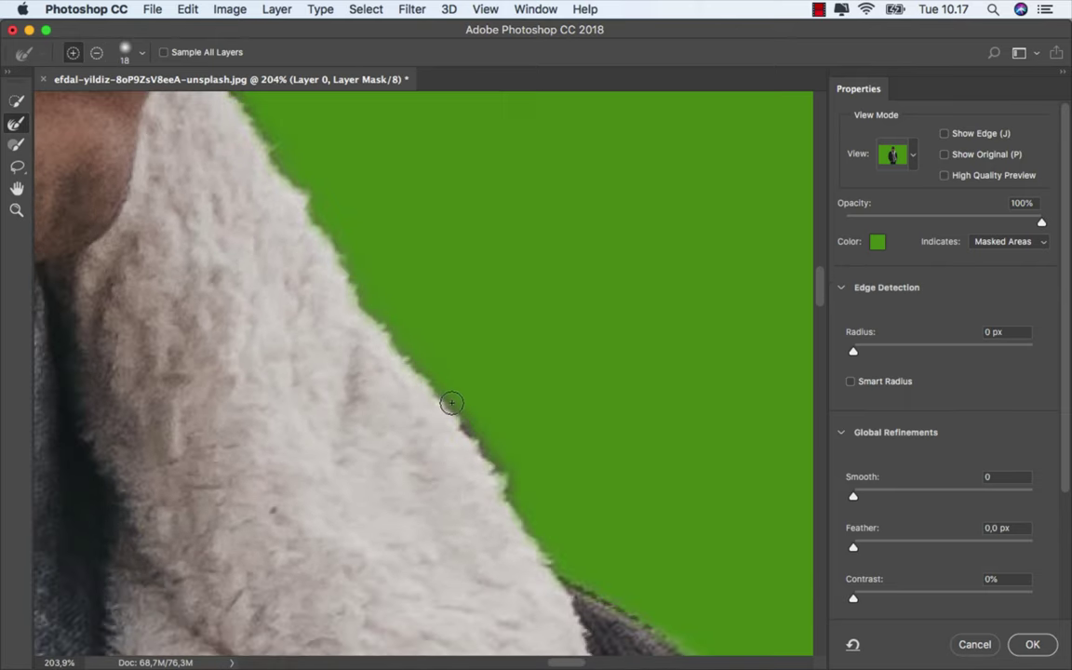
pyautogui.moveTo(450, 402); pyautogui.dragTo(515, 500)
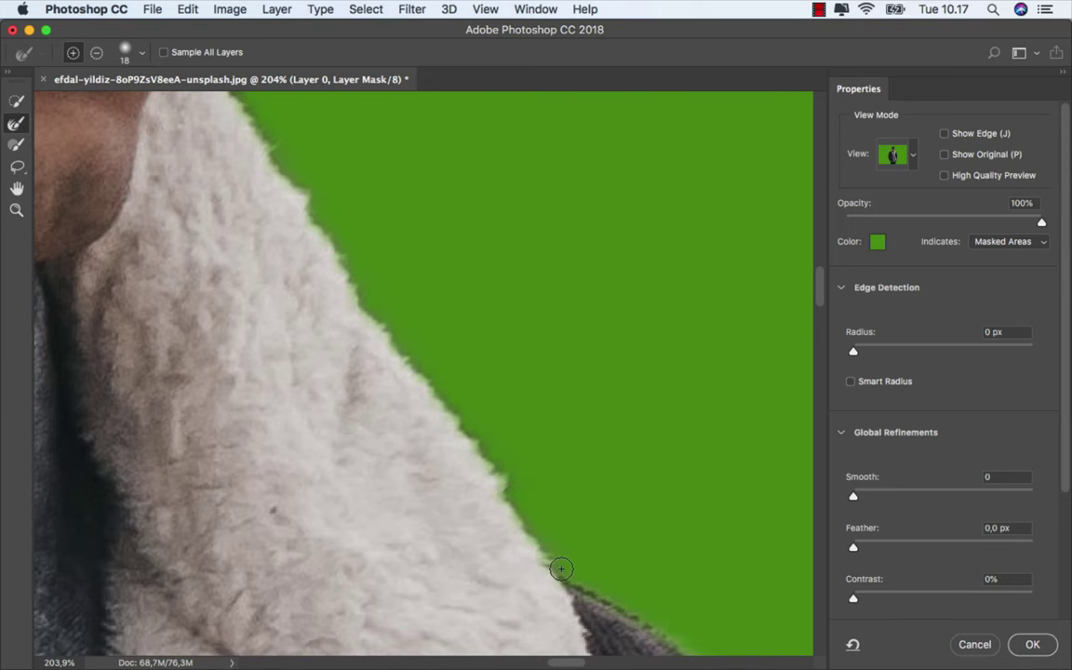
pyautogui.scroll(-5, 579, 475)
pyautogui.scroll(-5, 578, 460)
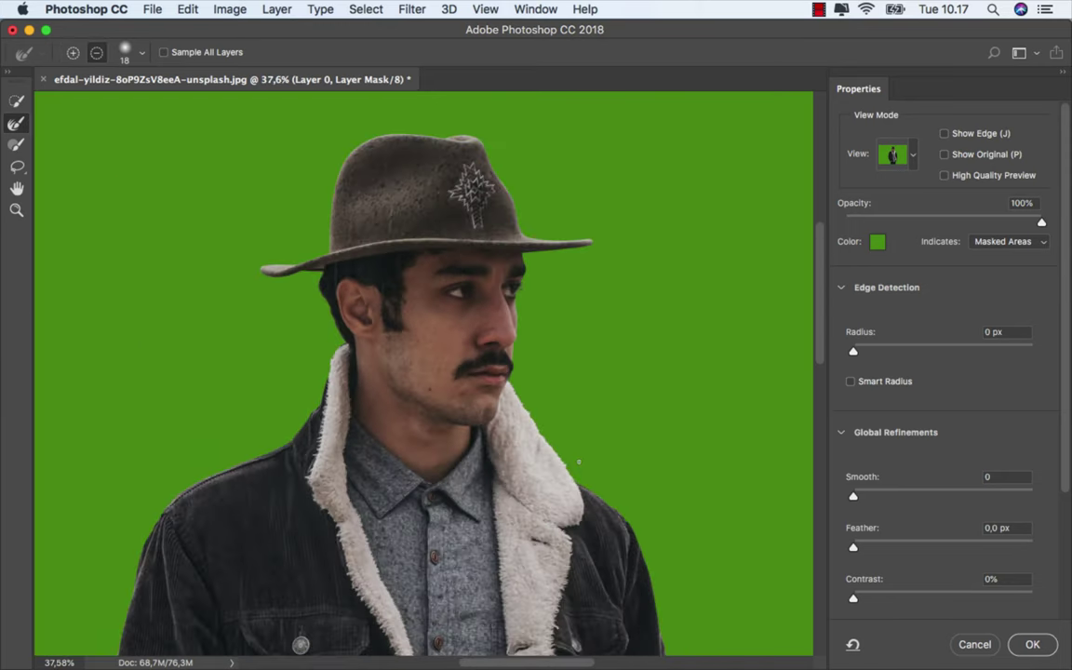
pyautogui.scroll(-3, 424, 372)
pyautogui.scroll(-4, 579, 462)
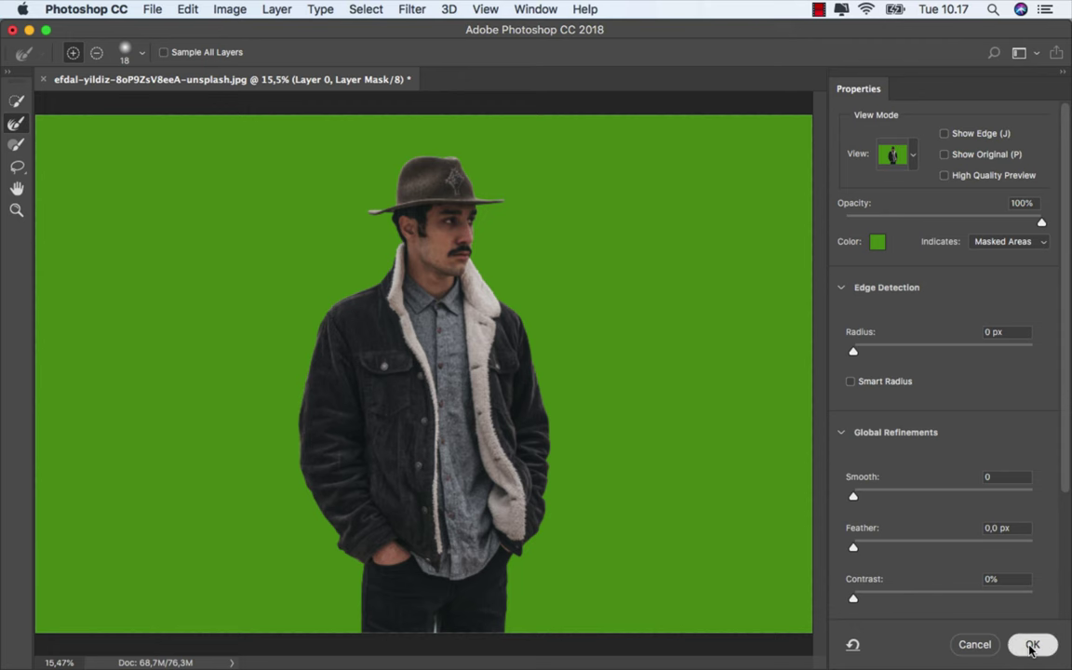
pyautogui.click(1030, 645)
# Step: Apply the layer mask permanently to Layer 0
pyautogui.click(19, 103)
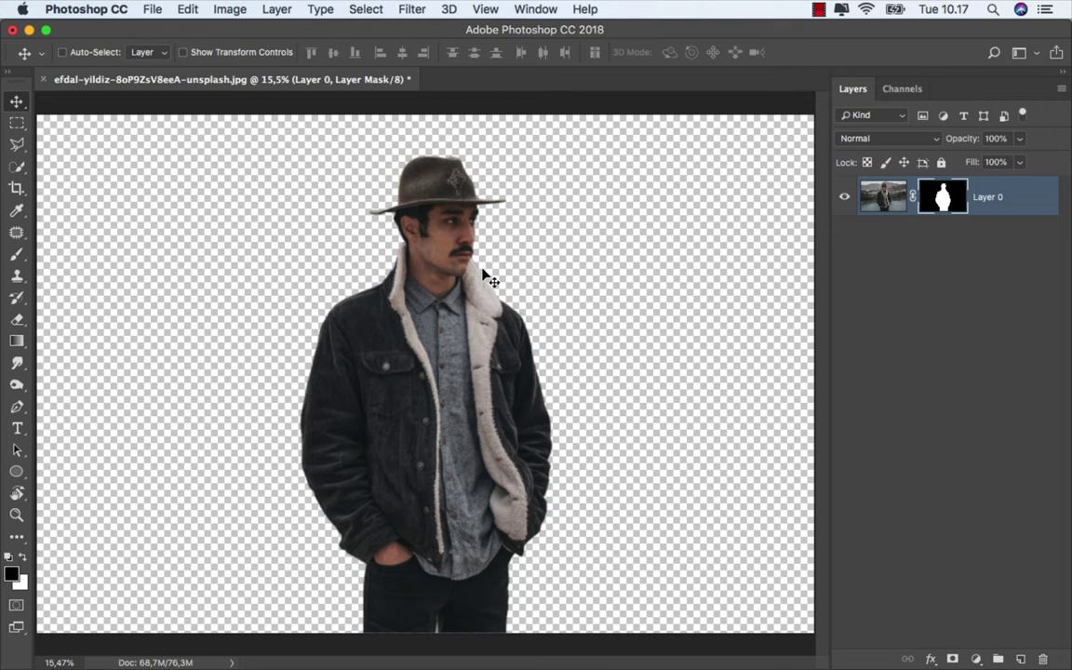
pyautogui.rightClick(944, 199)
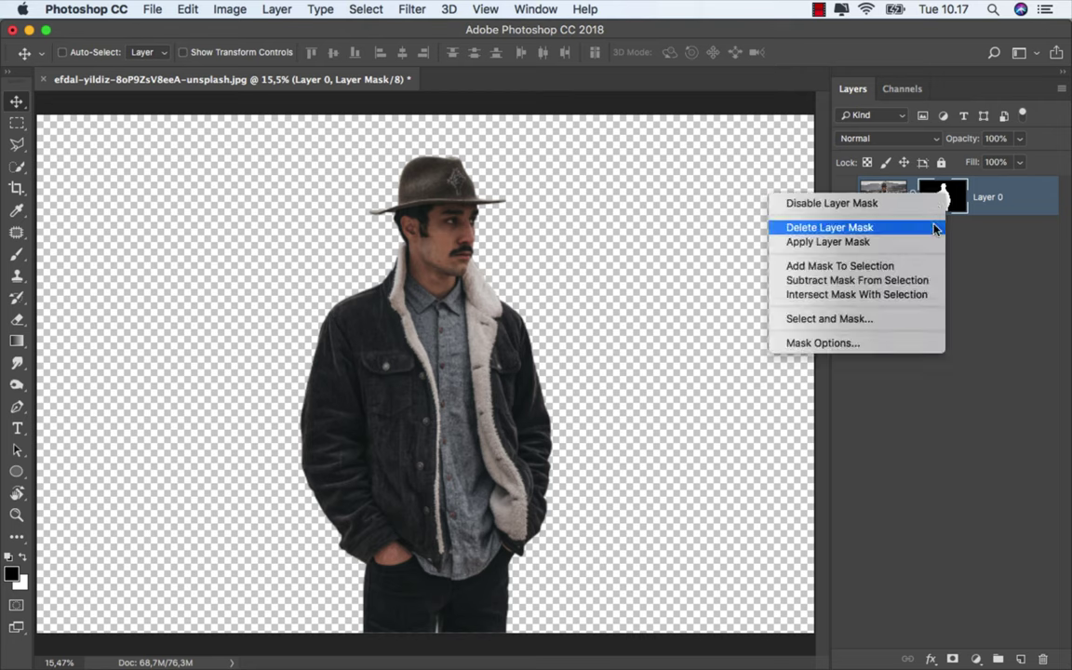
pyautogui.click(926, 244)
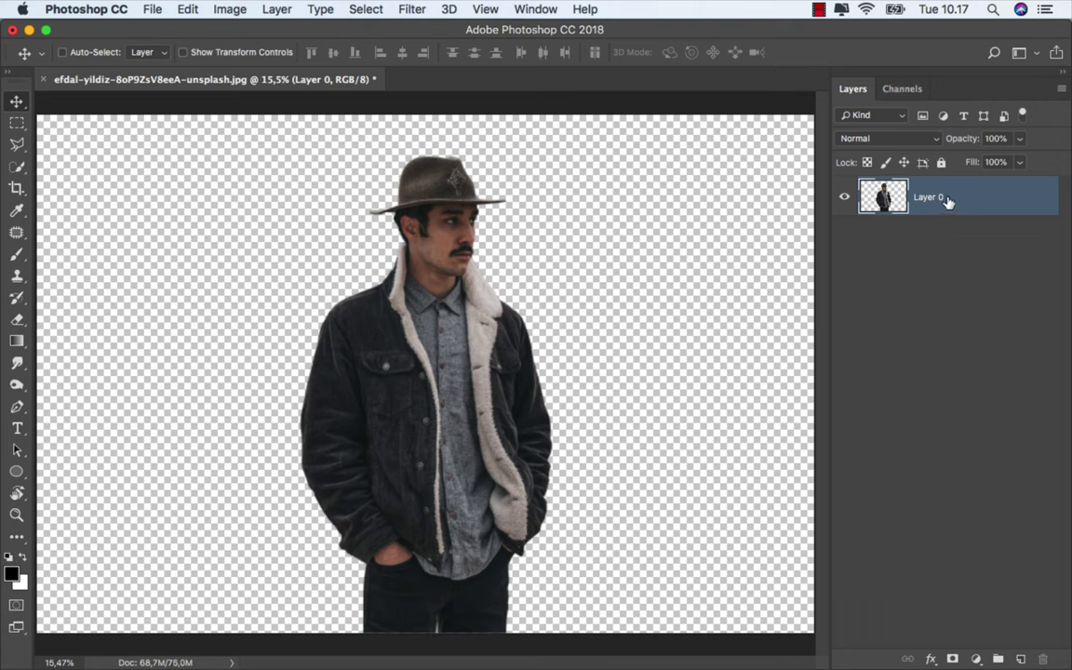
# Step: Create a new blank 4000 × 4000 px document at 300 ppi
pyautogui.click(154, 9)
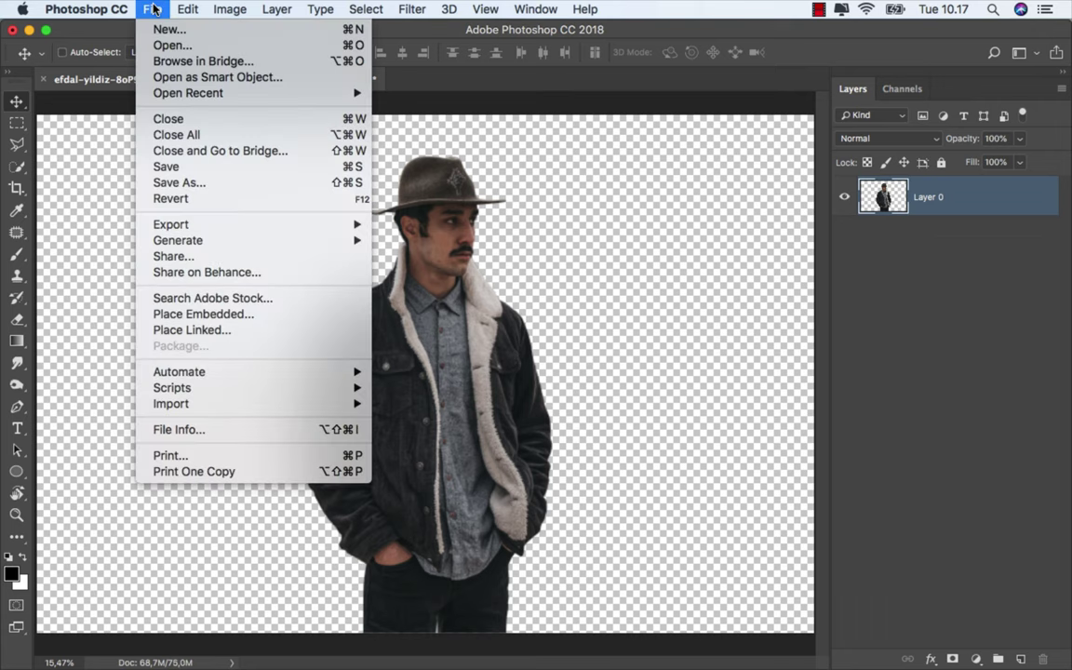
pyautogui.click(204, 31)
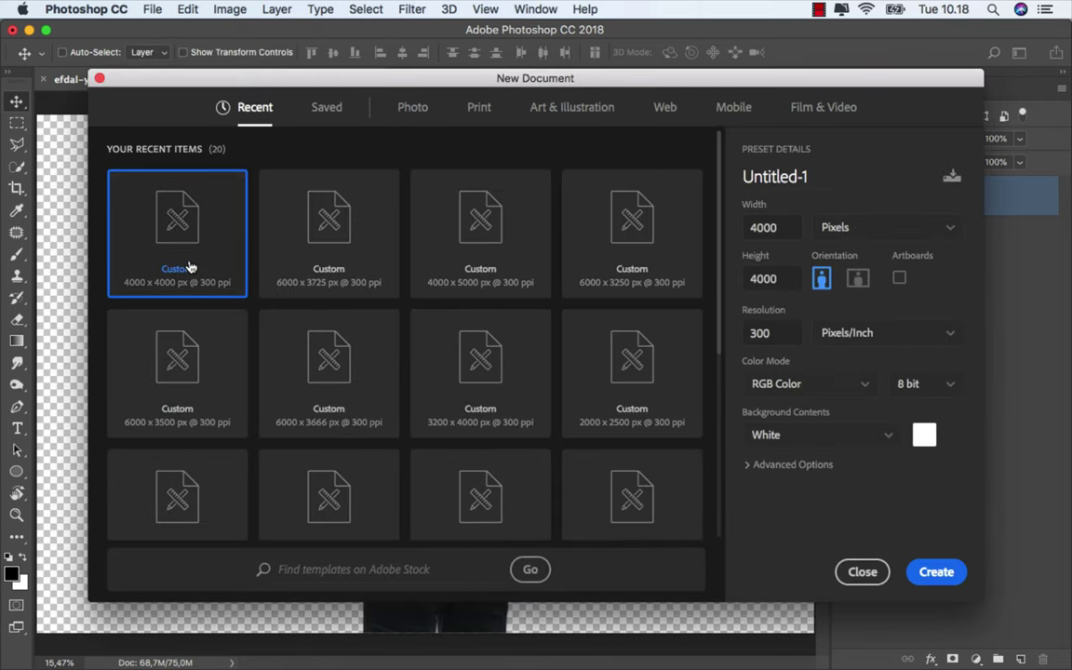
pyautogui.click(778, 278)
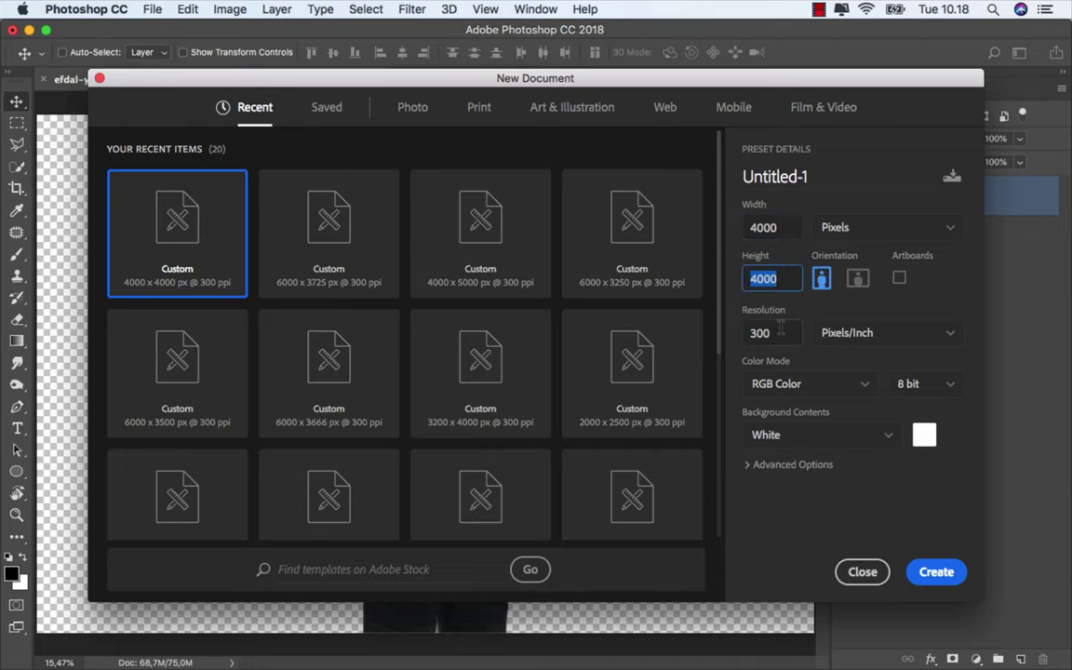
pyautogui.press('Tab')
pyautogui.click(936, 572)
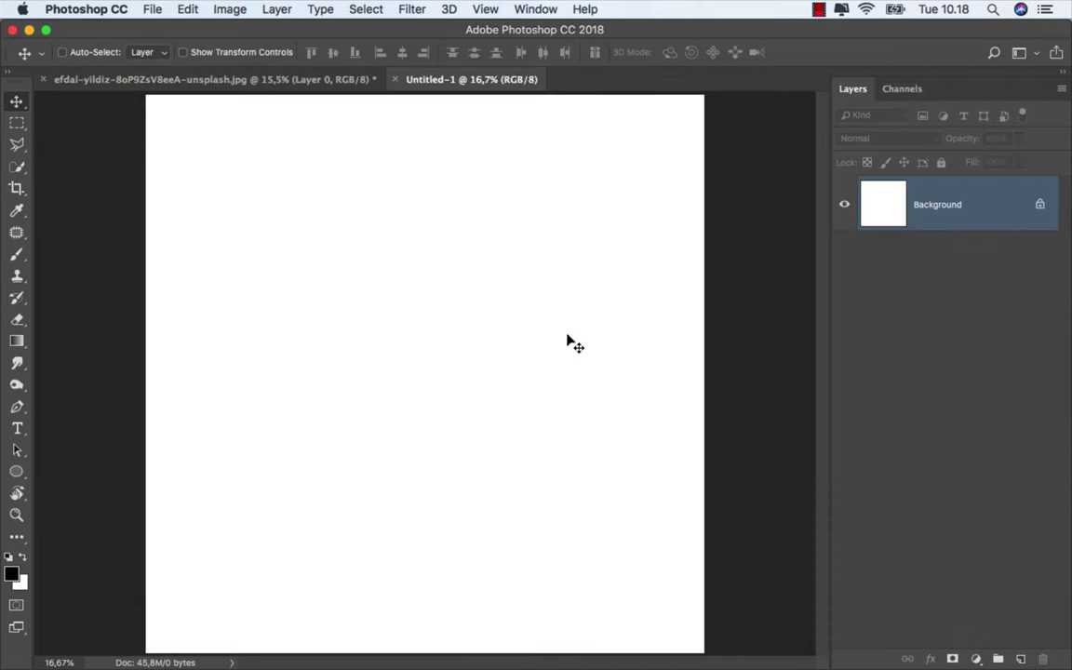
# Step: Add a black #000000 Solid Color fill layer with an empty Layer 1 above it
pyautogui.press('super+0')
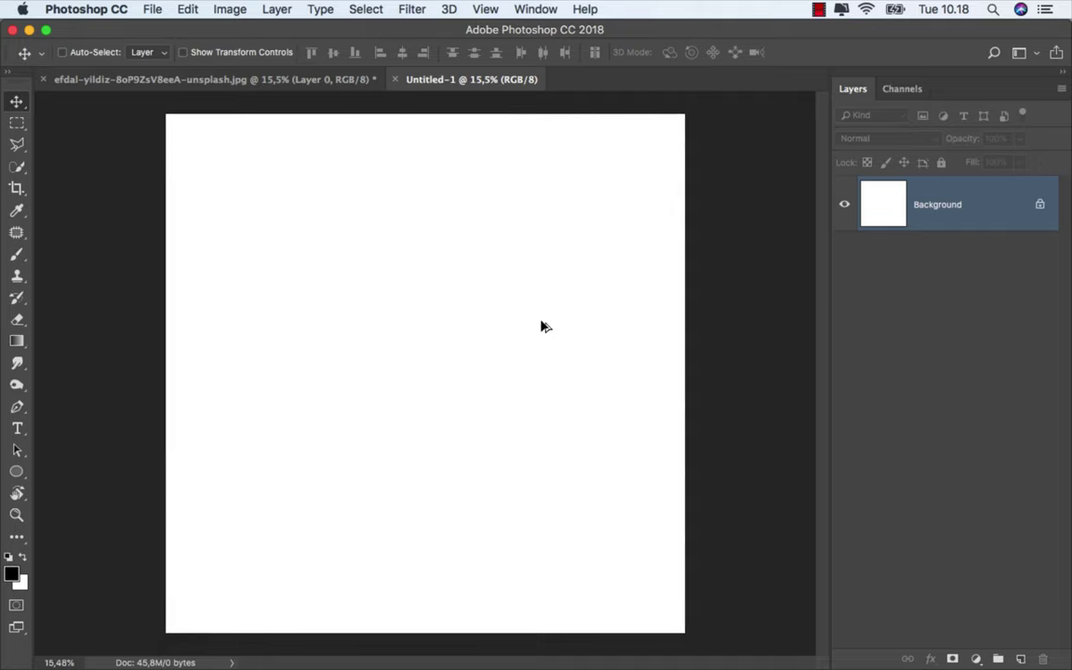
pyautogui.click(976, 647)
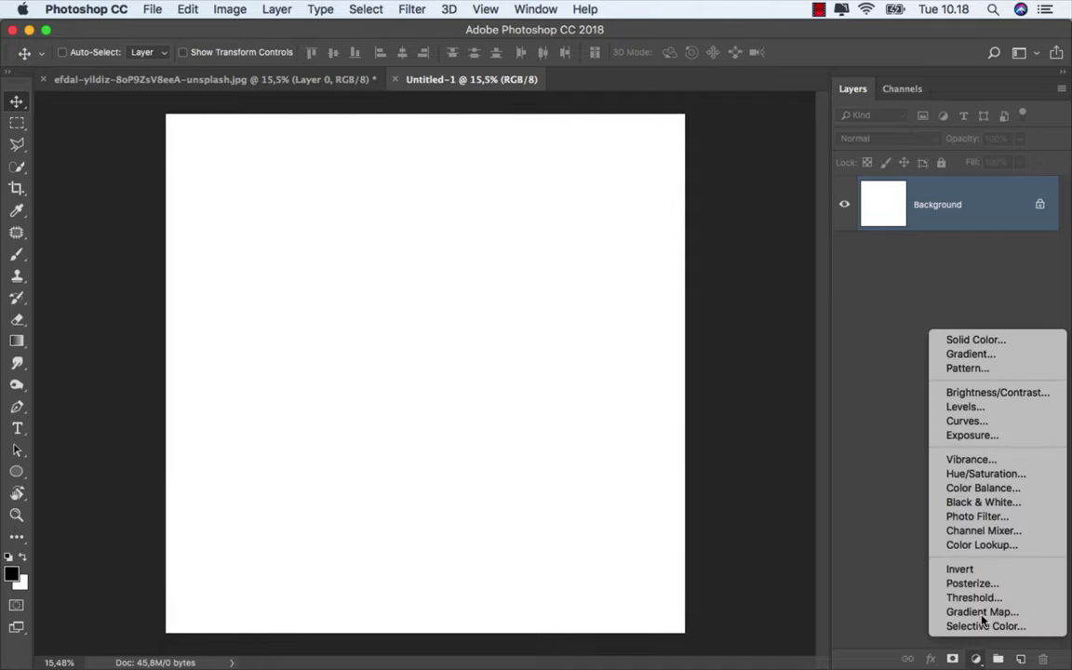
pyautogui.click(1010, 341)
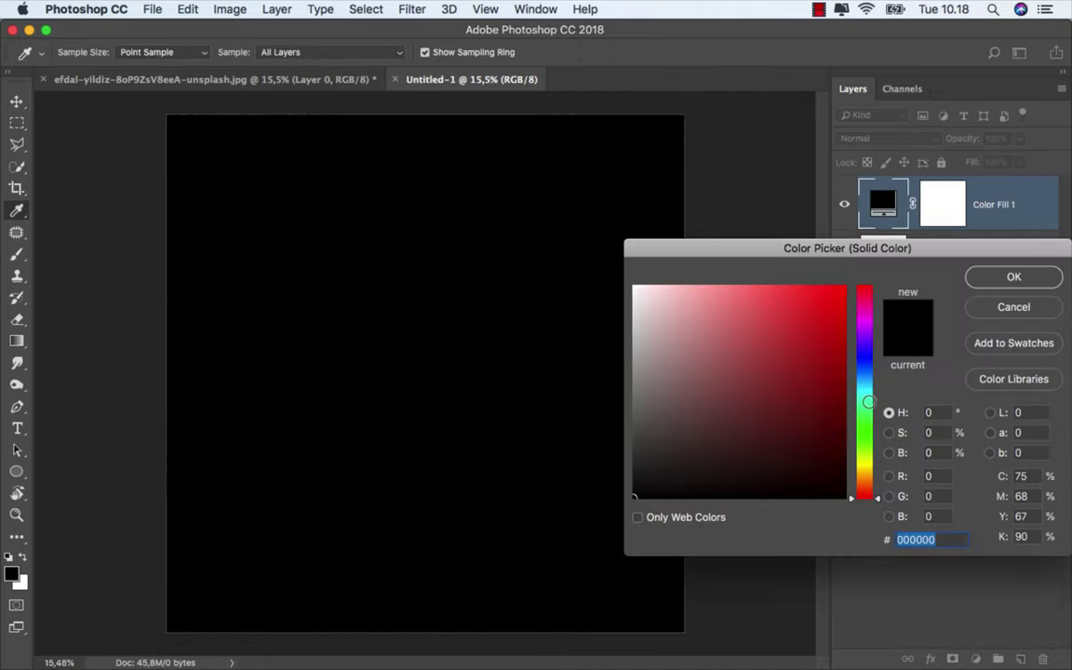
pyautogui.click(973, 279)
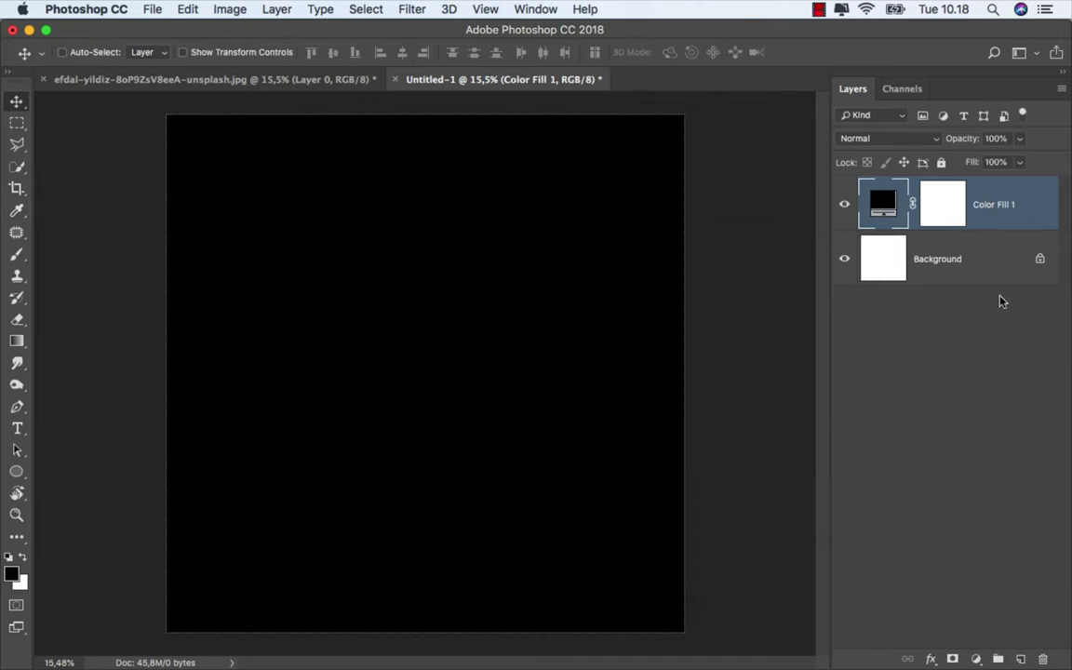
pyautogui.click(1020, 659)
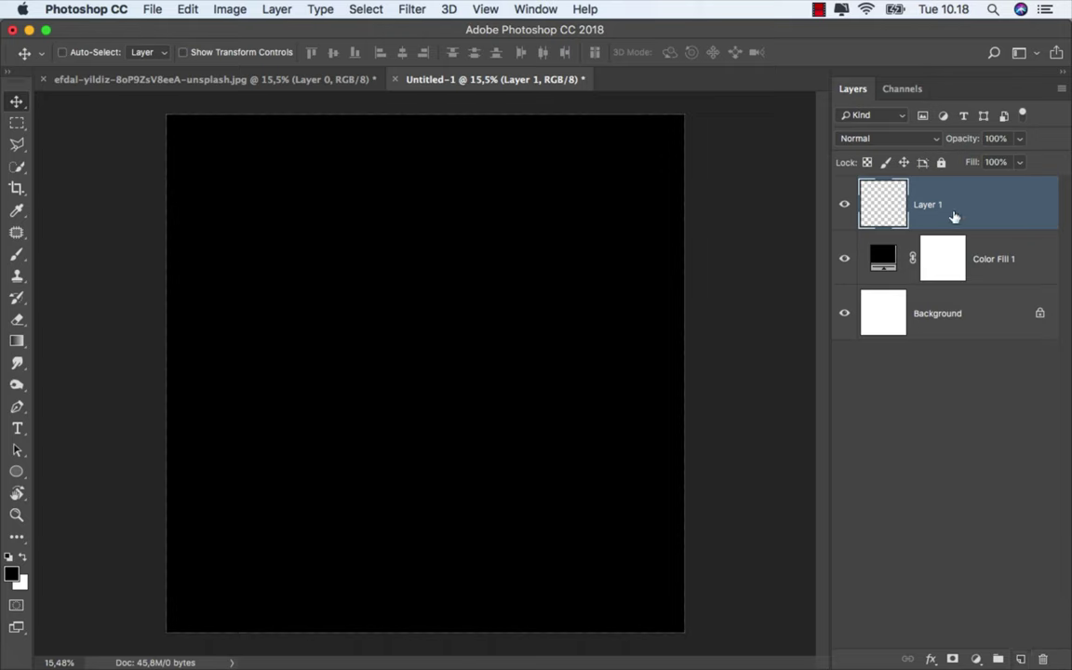
# Step: Choose the Brush tool with a hard round tip at about 1040 px
pyautogui.click(15, 257)
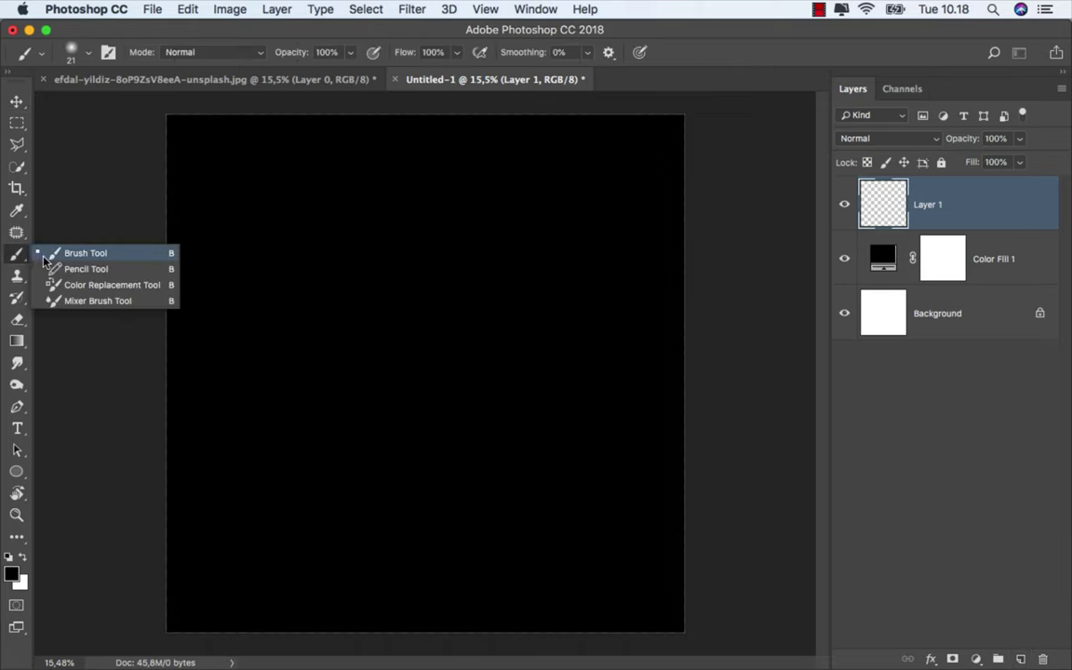
pyautogui.click(44, 254)
pyautogui.rightClick(279, 254)
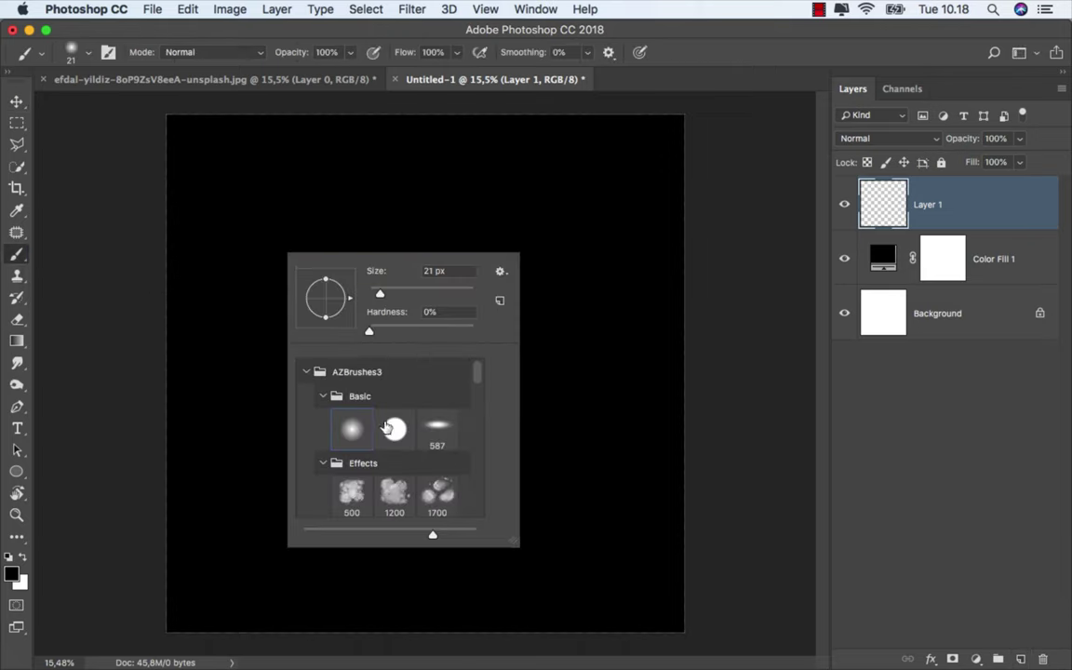
pyautogui.click(395, 429)
pyautogui.click(434, 297)
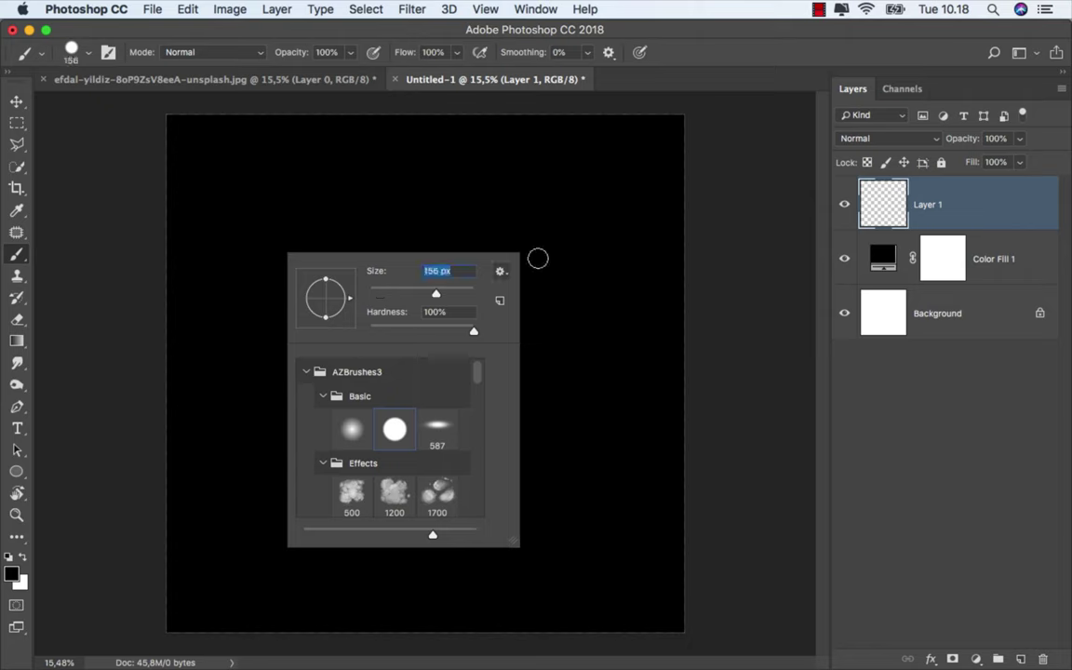
pyautogui.click(460, 296)
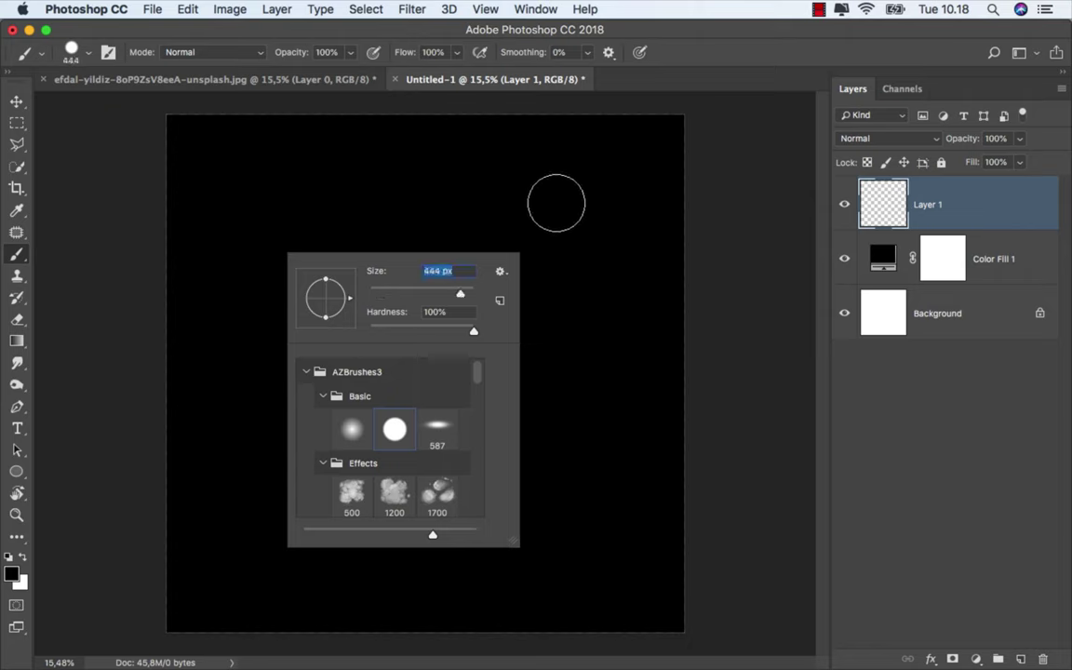
pyautogui.click(464, 296)
pyautogui.moveTo(463, 296); pyautogui.dragTo(466, 296)
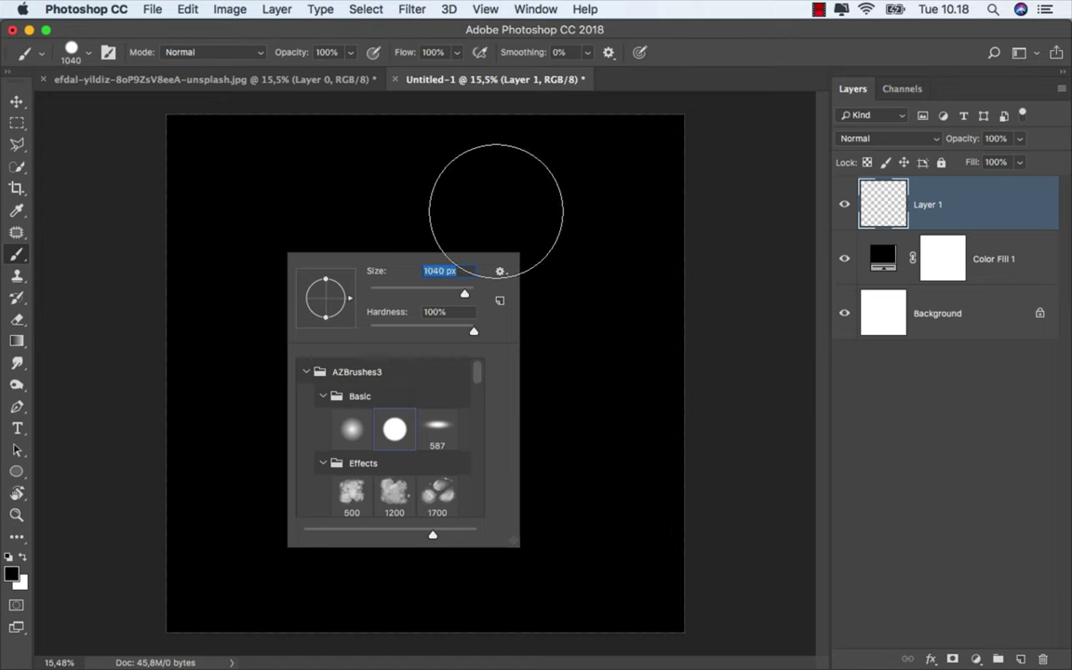
# Step: Set the foreground colour to yellow (ffea00)
pyautogui.click(12, 571)
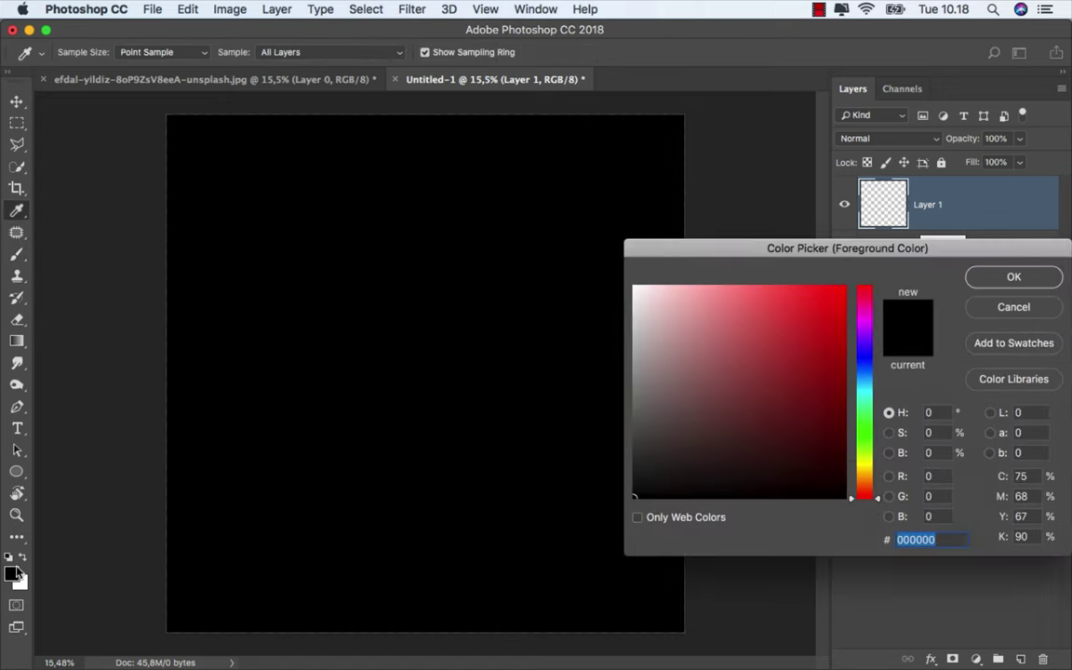
pyautogui.moveTo(795, 252); pyautogui.dragTo(778, 251)
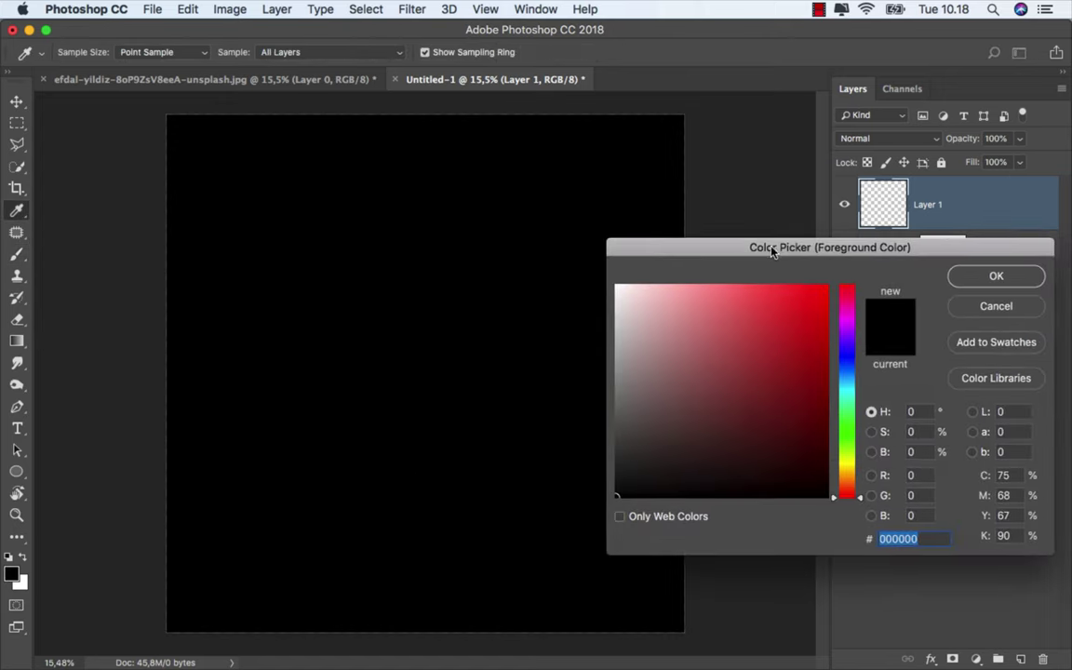
pyautogui.moveTo(789, 305); pyautogui.dragTo(854, 262)
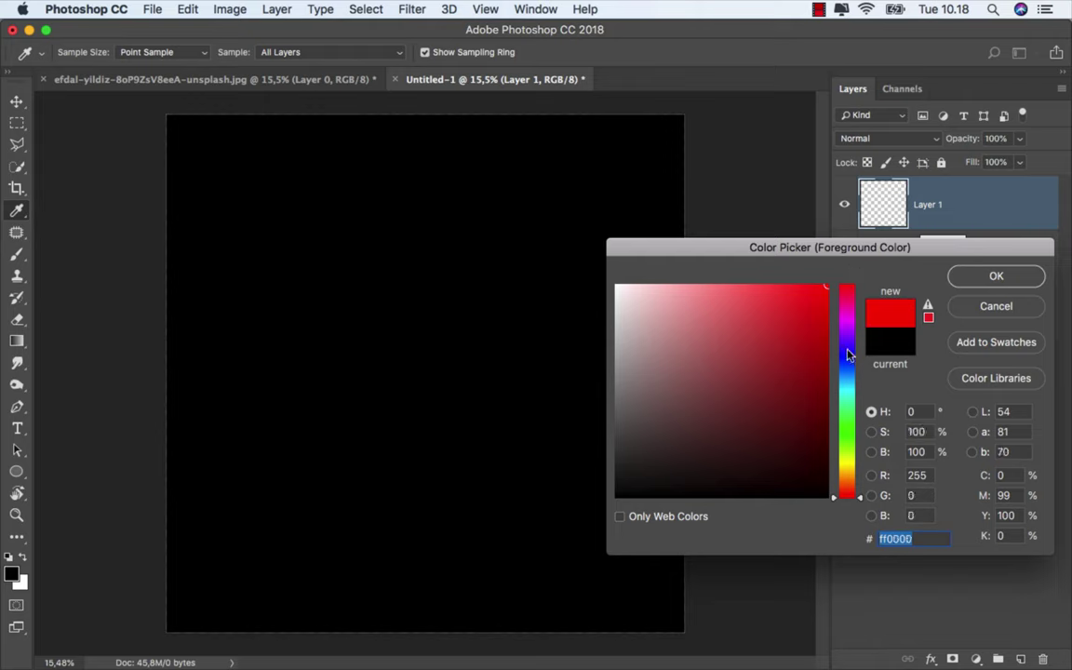
pyautogui.click(847, 466)
pyautogui.moveTo(851, 470); pyautogui.dragTo(854, 466)
pyautogui.click(958, 279)
# Step: Stamp a 2000 px yellow circle onto the empty Layer 1
pyautogui.press('b')
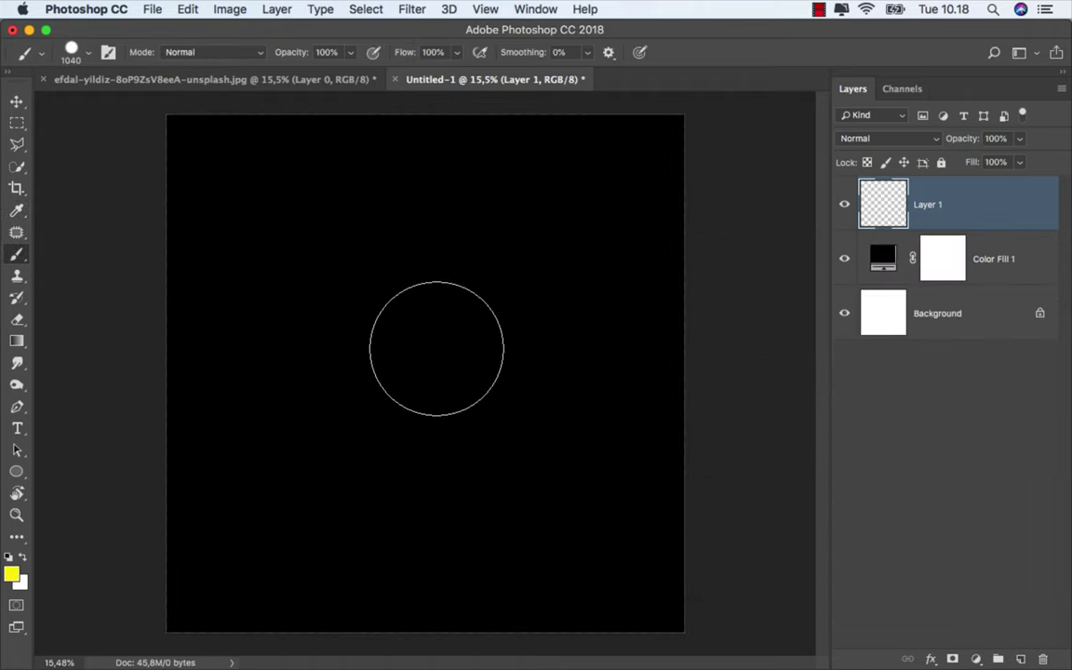
pyautogui.press(']')
pyautogui.press(']')
pyautogui.press(']')
pyautogui.press(']')
pyautogui.press(']')
pyautogui.press(']')
pyautogui.press(']')
pyautogui.press(']')
pyautogui.press(']')
pyautogui.press(']')
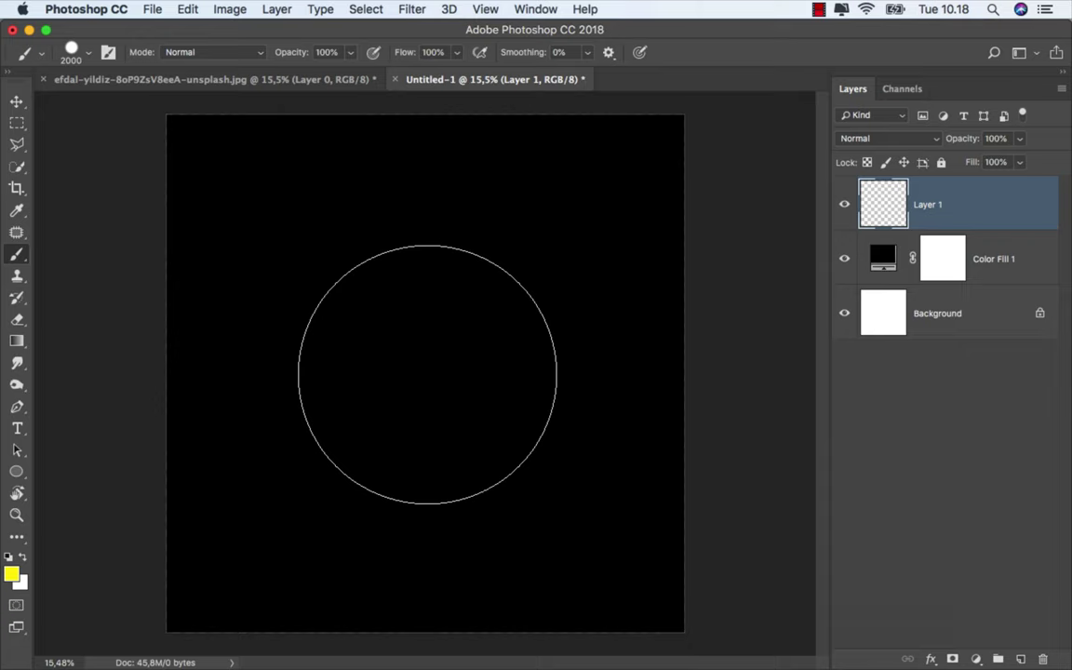
pyautogui.click(427, 376)
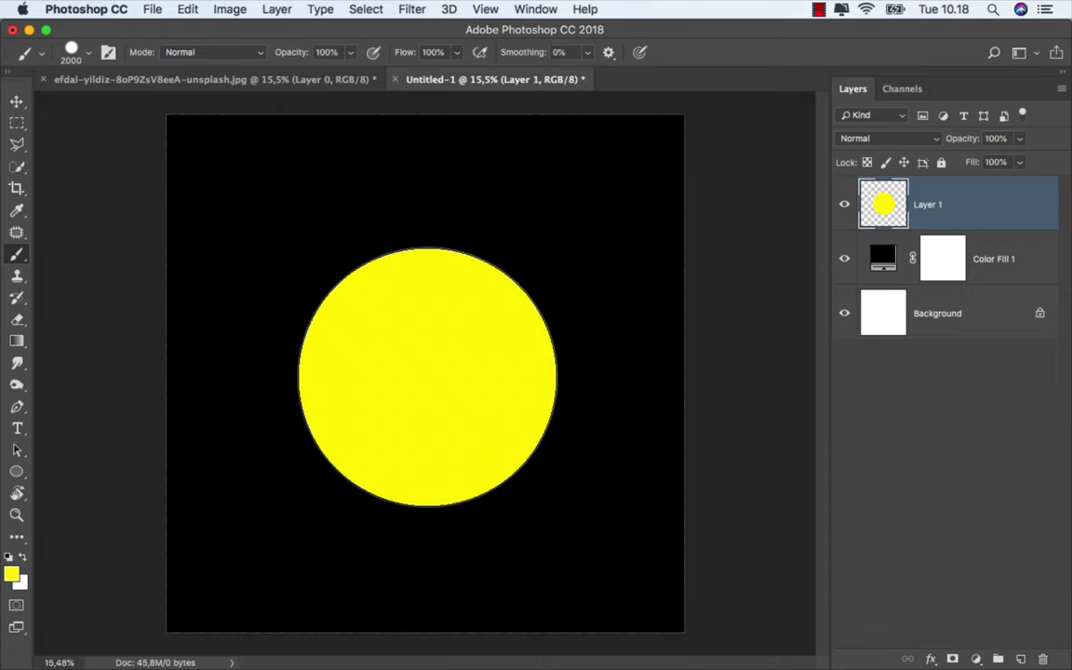
# Step: Centre the yellow circle on the black canvas with Free Transform
pyautogui.press('v')
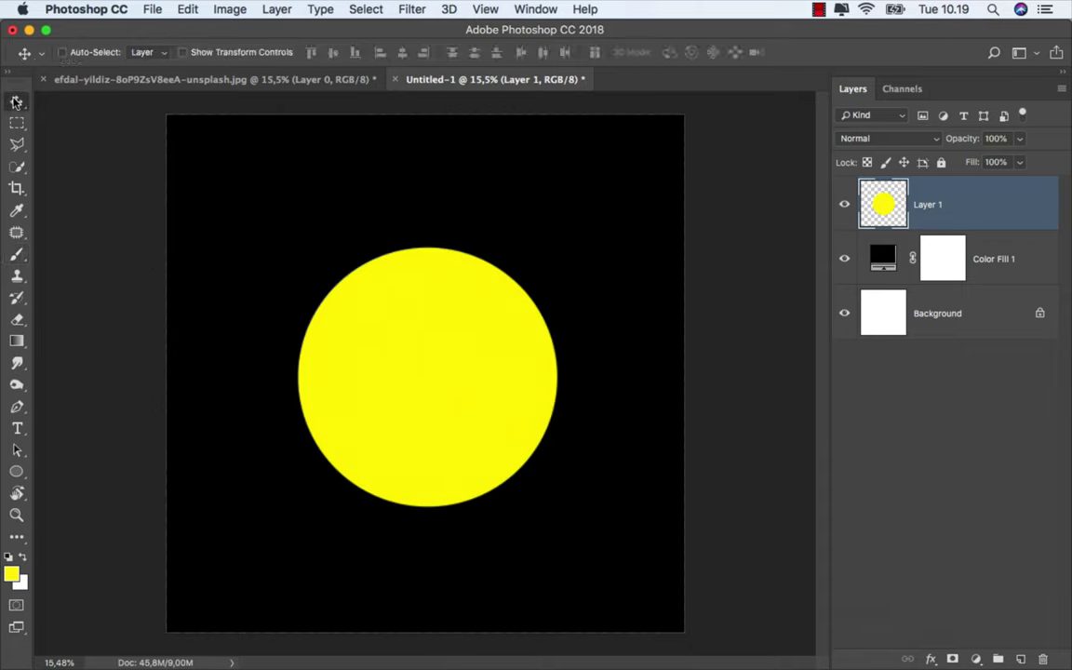
pyautogui.hotkey('ctrl', 't')
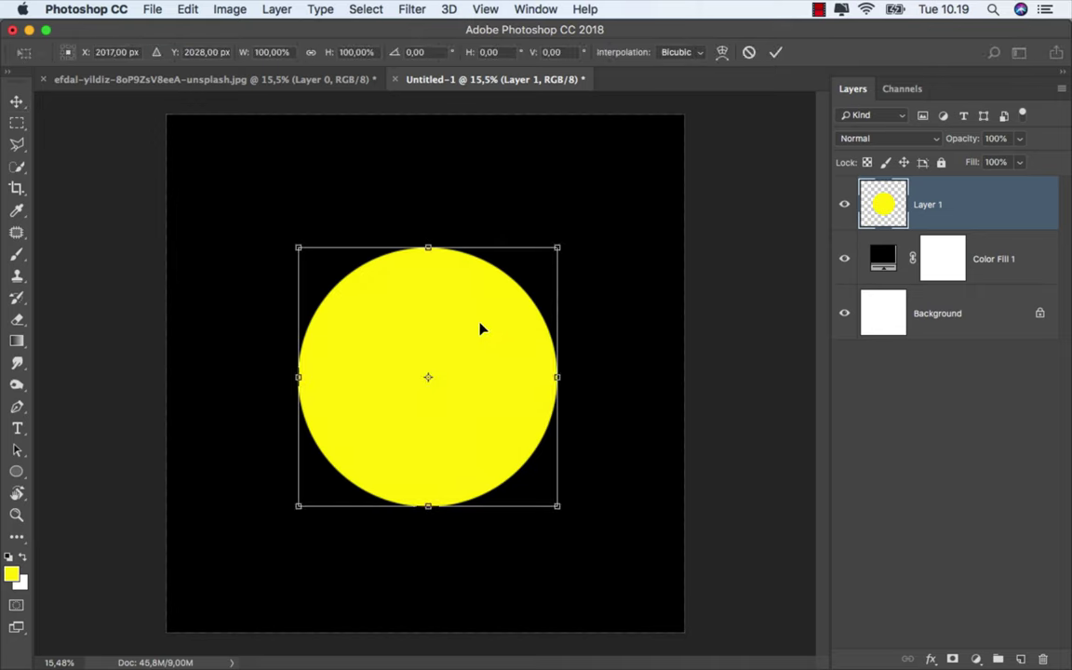
pyautogui.moveTo(481, 331); pyautogui.dragTo(470, 327)
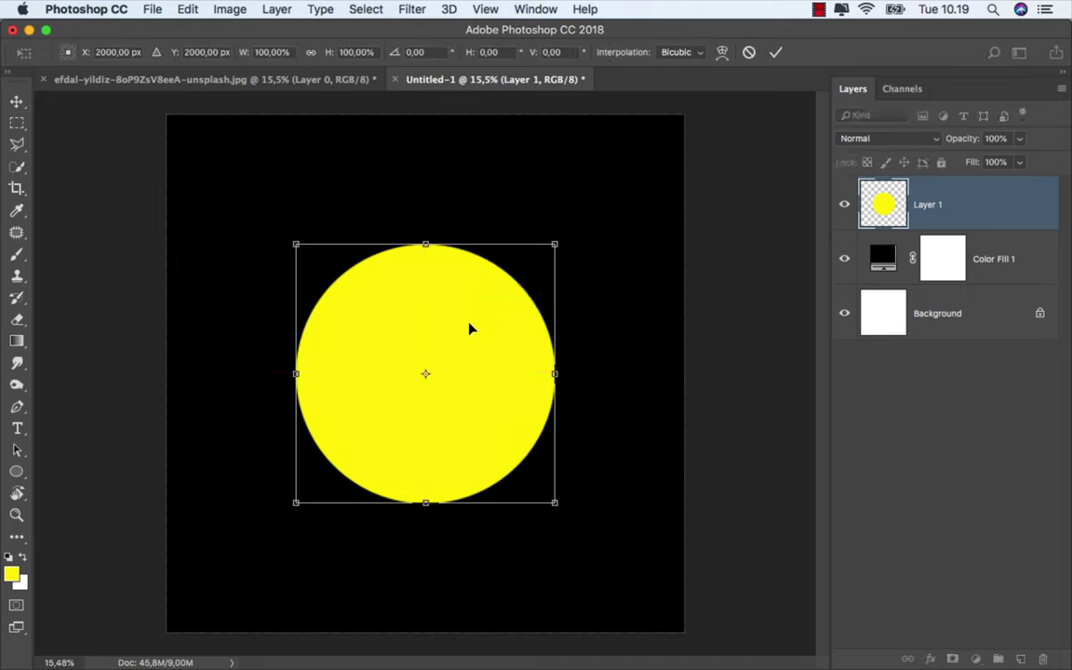
pyautogui.click(775, 53)
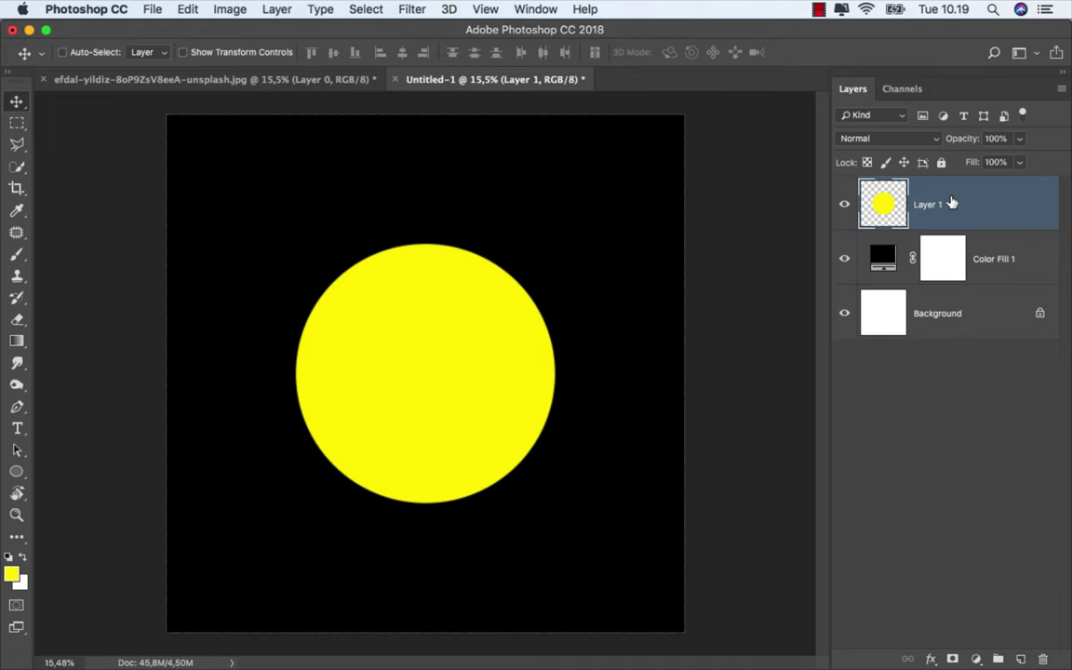
pyautogui.press('super+plus')
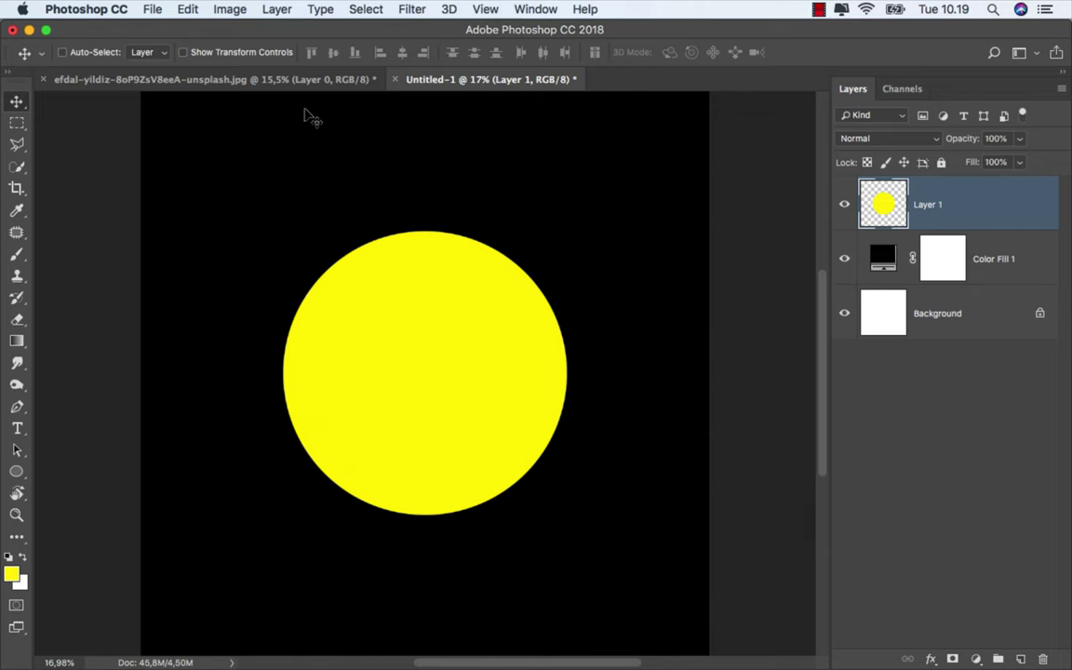
# Step: Drag the cut-out man from the efdal photo into Untitled-1 and lower him over the circle
pyautogui.click(256, 82)
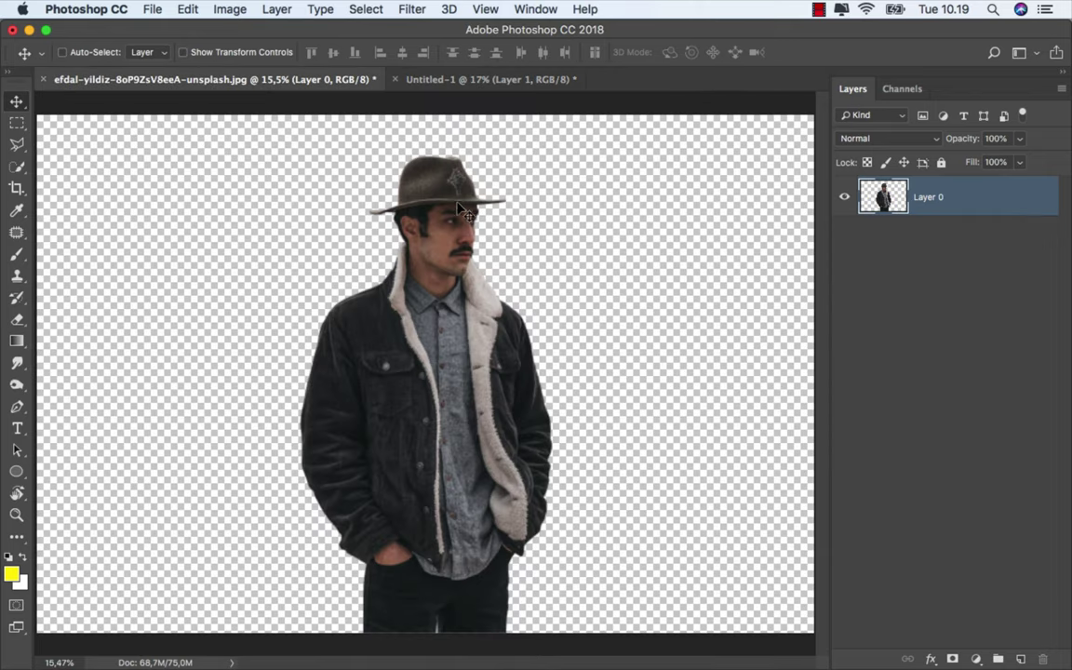
pyautogui.moveTo(371, 149)
pyautogui.mouseDown()
pyautogui.moveTo(474, 86)
pyautogui.moveTo(459, 284)
pyautogui.moveTo(438, 323)
pyautogui.mouseUp()
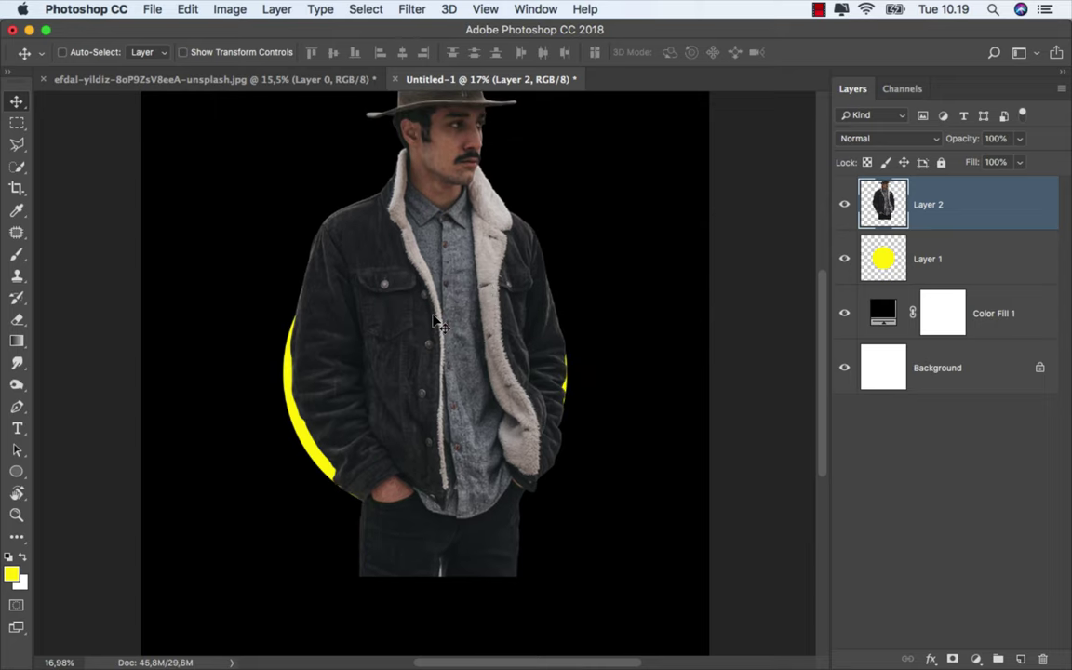
pyautogui.press('super+t')
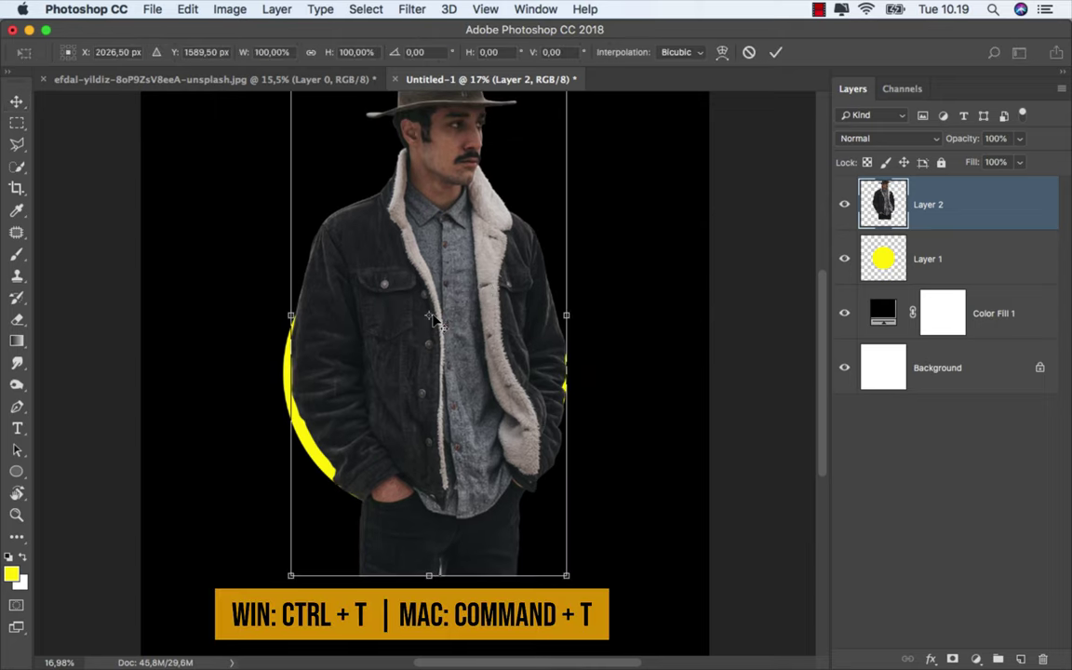
pyautogui.moveTo(442, 228); pyautogui.dragTo(426, 344)
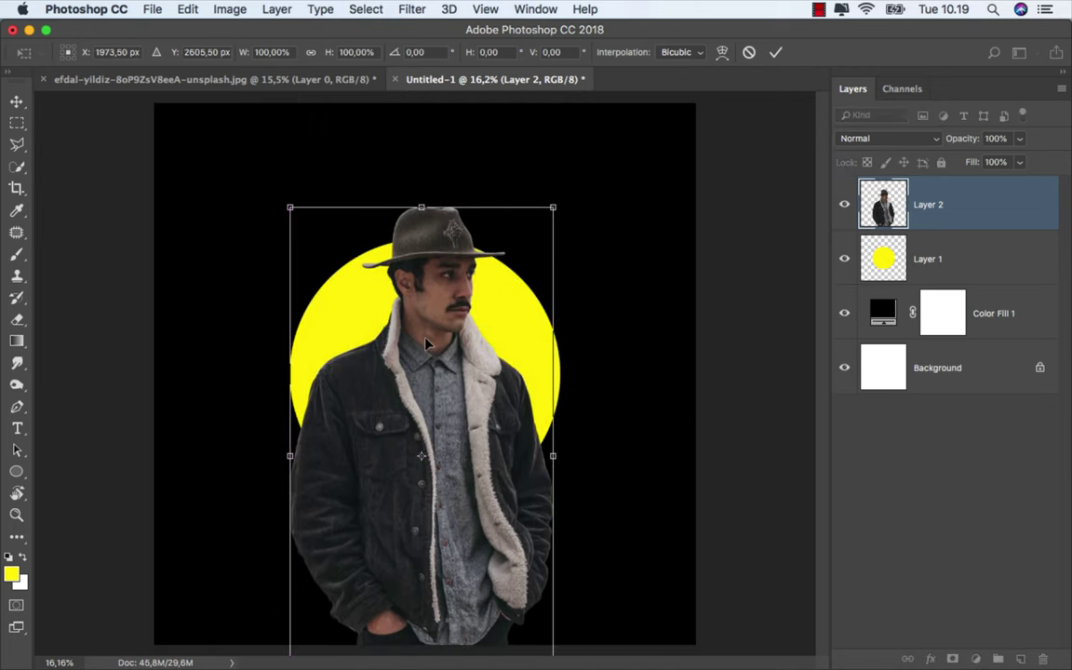
# Step: Scale the man to about 94.6%, centre him over the circle and nudge him down
pyautogui.scroll(-1, 426, 344)
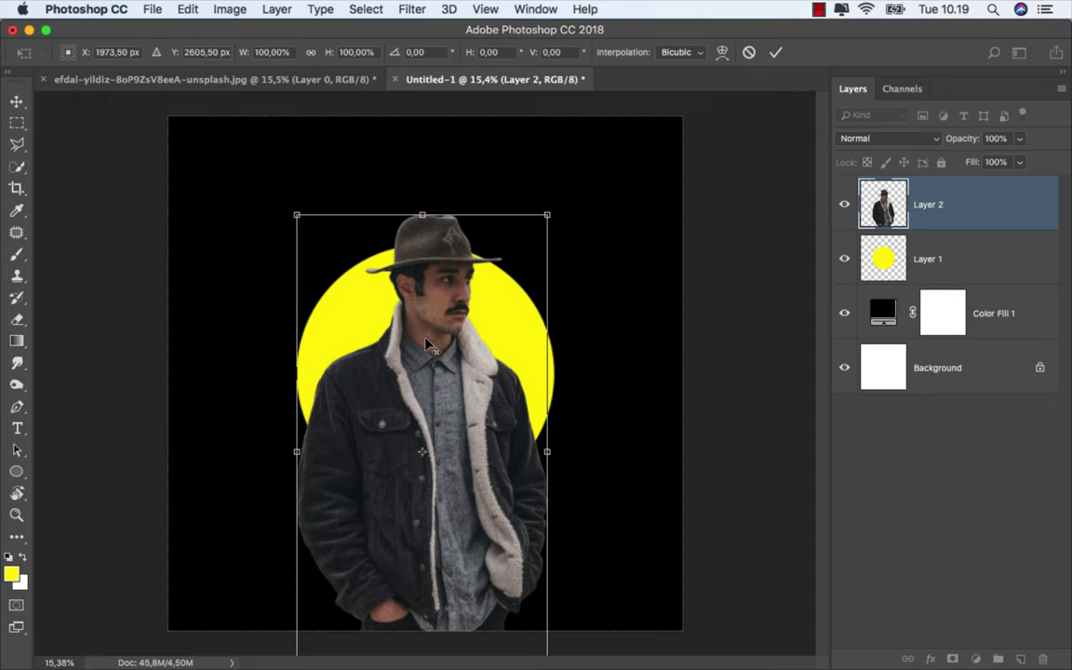
pyautogui.scroll(-1, 426, 345)
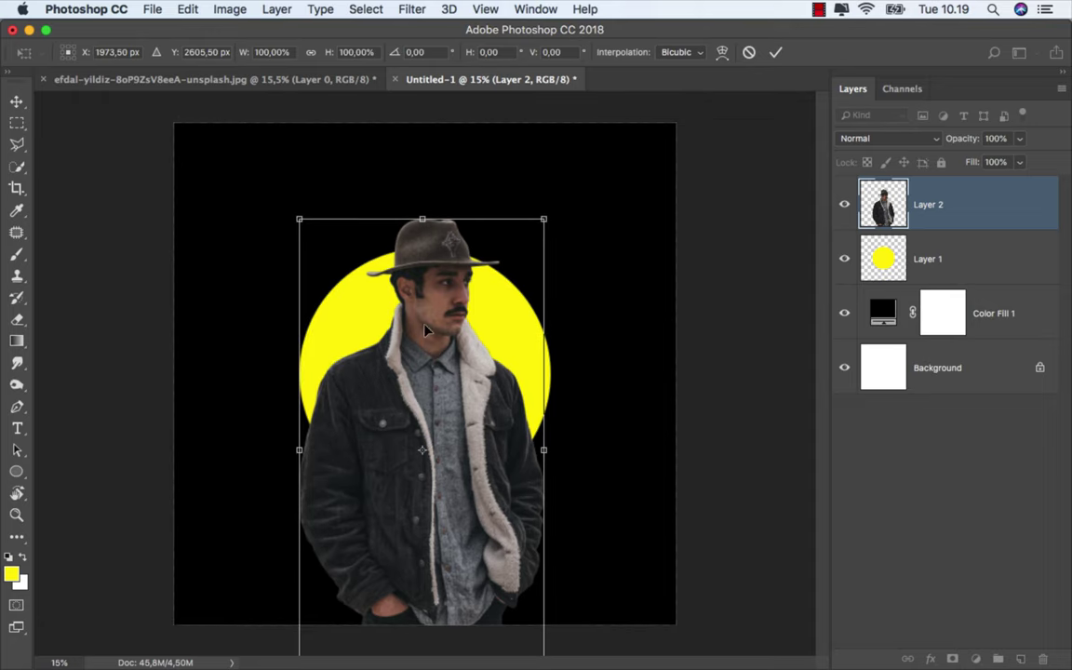
pyautogui.scroll(-2, 425, 328)
pyautogui.scroll(-2, 415, 399)
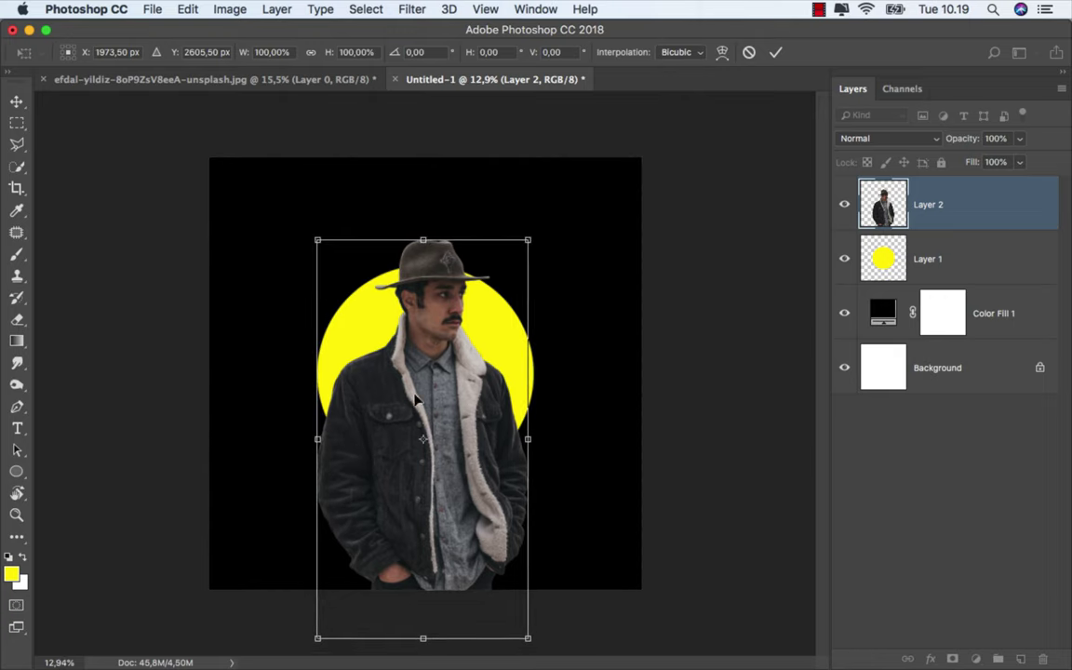
pyautogui.moveTo(320, 636); pyautogui.dragTo(326, 613)
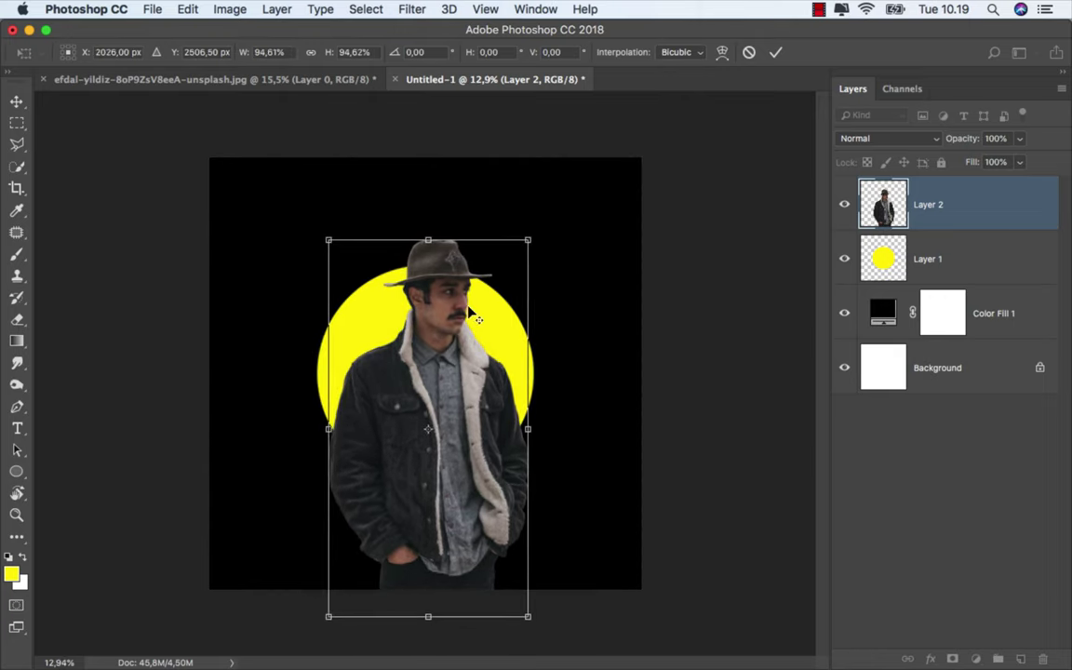
pyautogui.scroll(3, 470, 316)
pyautogui.moveTo(414, 305); pyautogui.dragTo(434, 309)
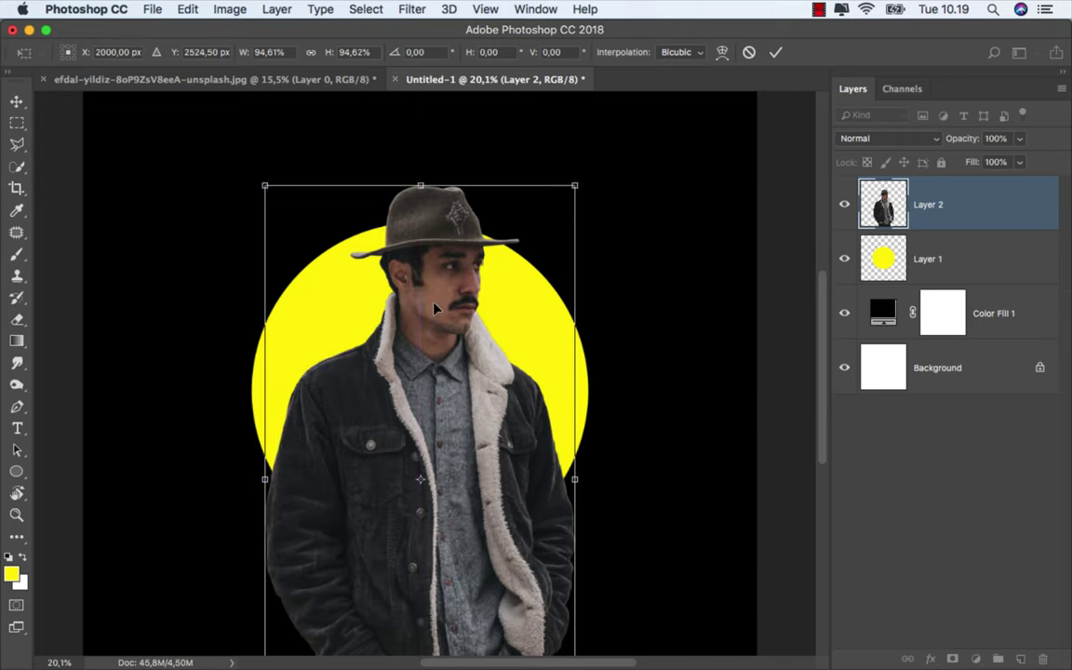
pyautogui.hotkey('shift', 'Down')
pyautogui.hotkey('shift', 'Down')
pyautogui.hotkey('shift', 'Down')
pyautogui.hotkey('shift', 'Down')
pyautogui.hotkey('shift', 'Down')
pyautogui.press('Down')
pyautogui.press('Down')
pyautogui.press('Down')
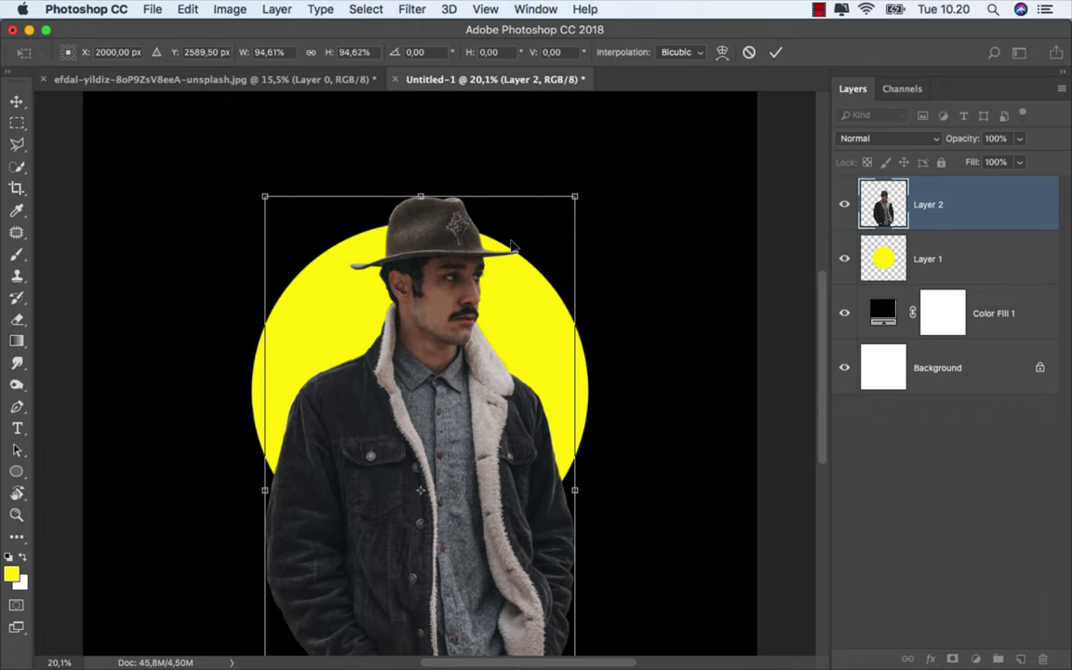
pyautogui.click(775, 53)
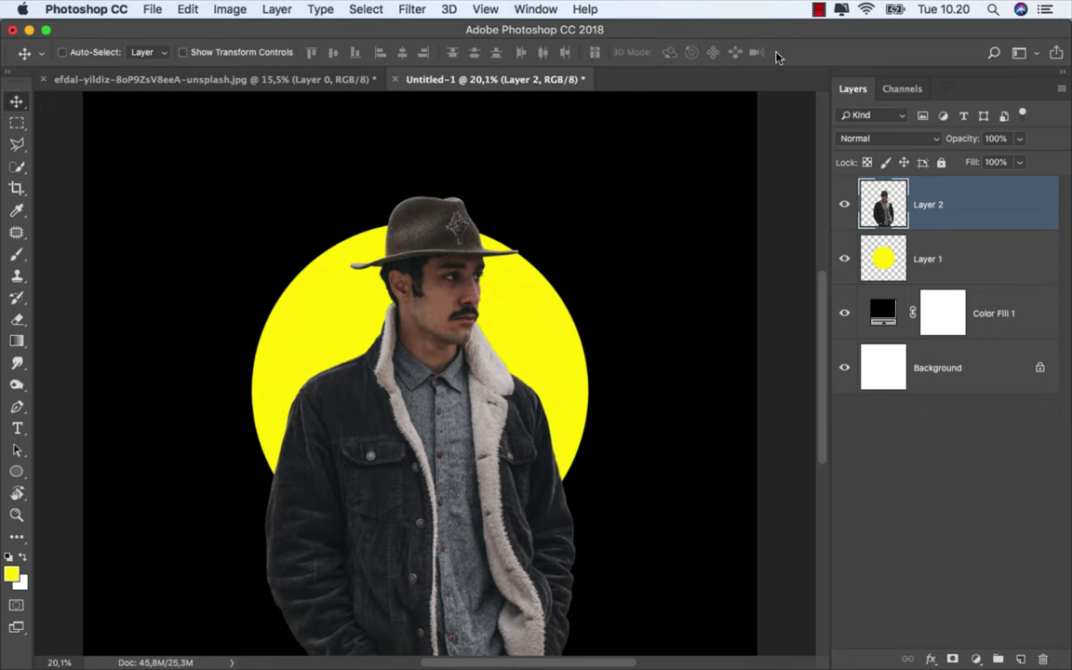
pyautogui.press('super+0')
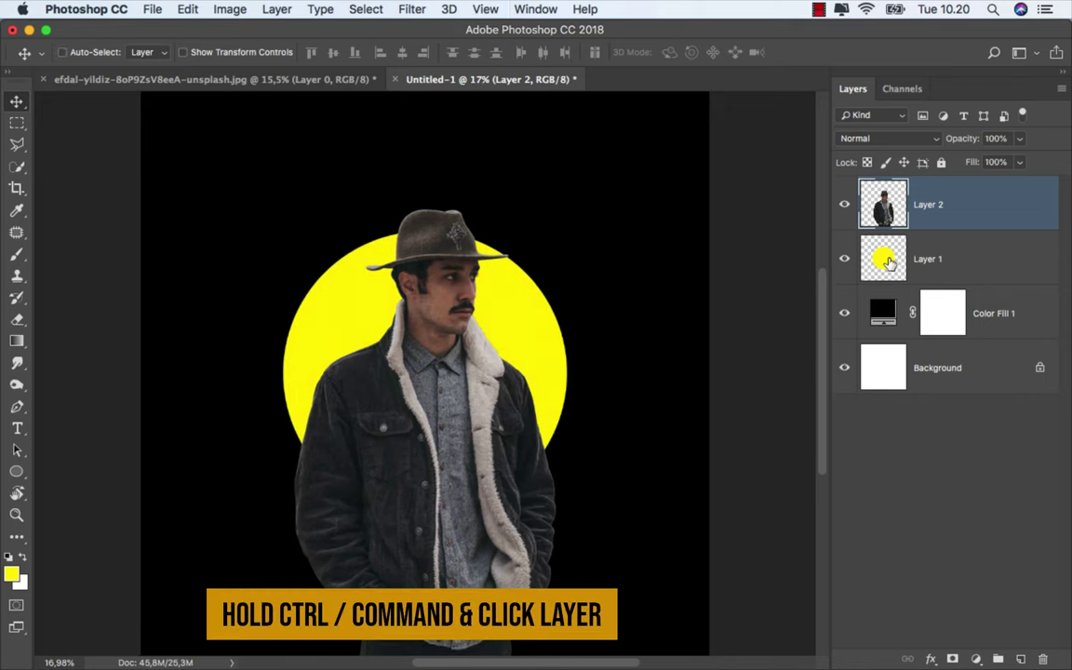
# Step: Mask Layer 2 to the circle's selection and paint the hat back with a white ~951 px brush
pyautogui.keyDown('super'); pyautogui.click(891, 265); pyautogui.keyUp('super')
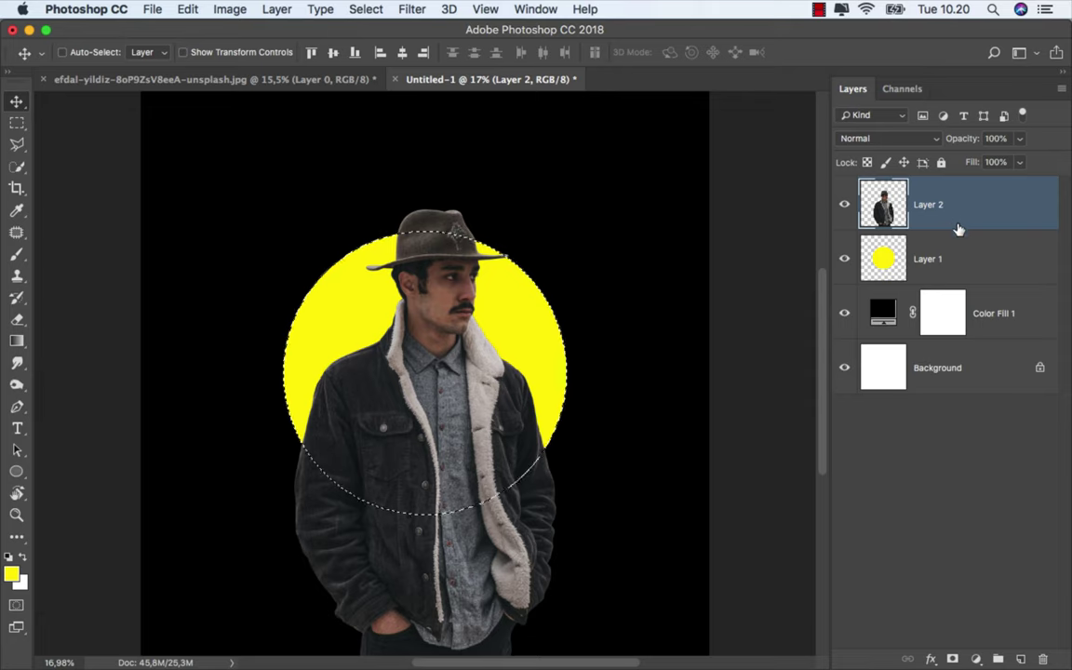
pyautogui.click(954, 659)
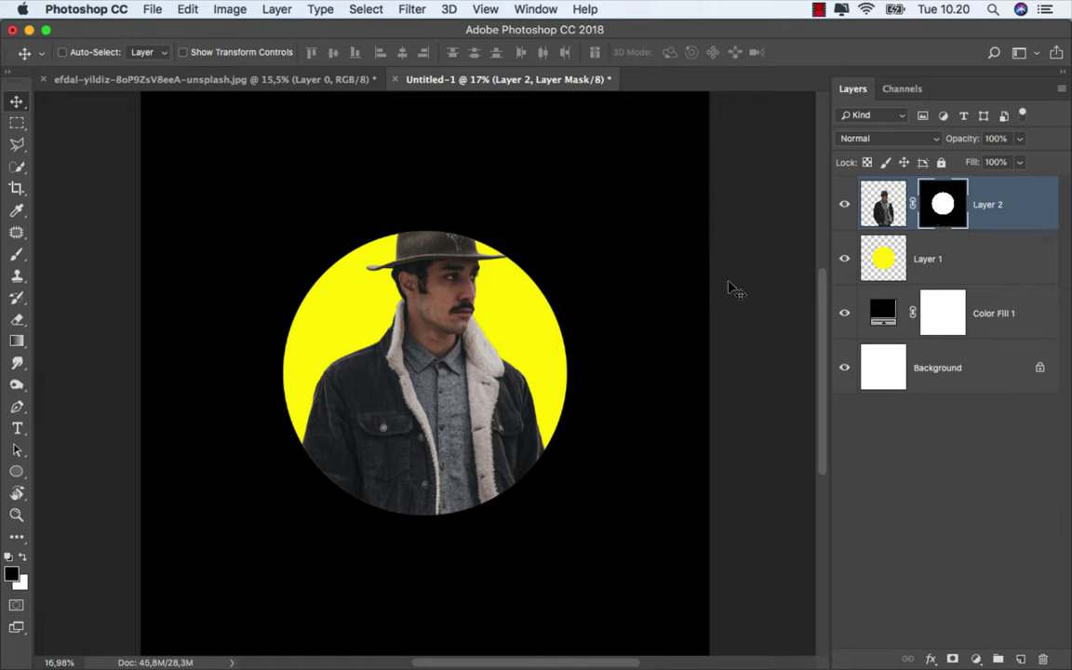
pyautogui.click(21, 258)
pyautogui.click(50, 254)
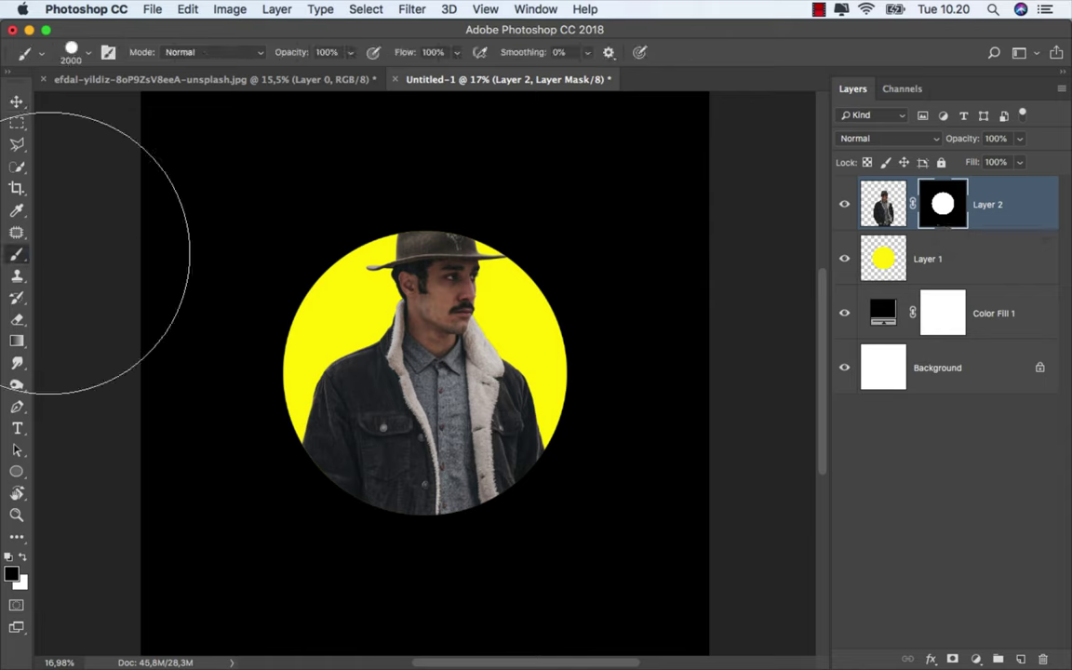
pyautogui.click(22, 557)
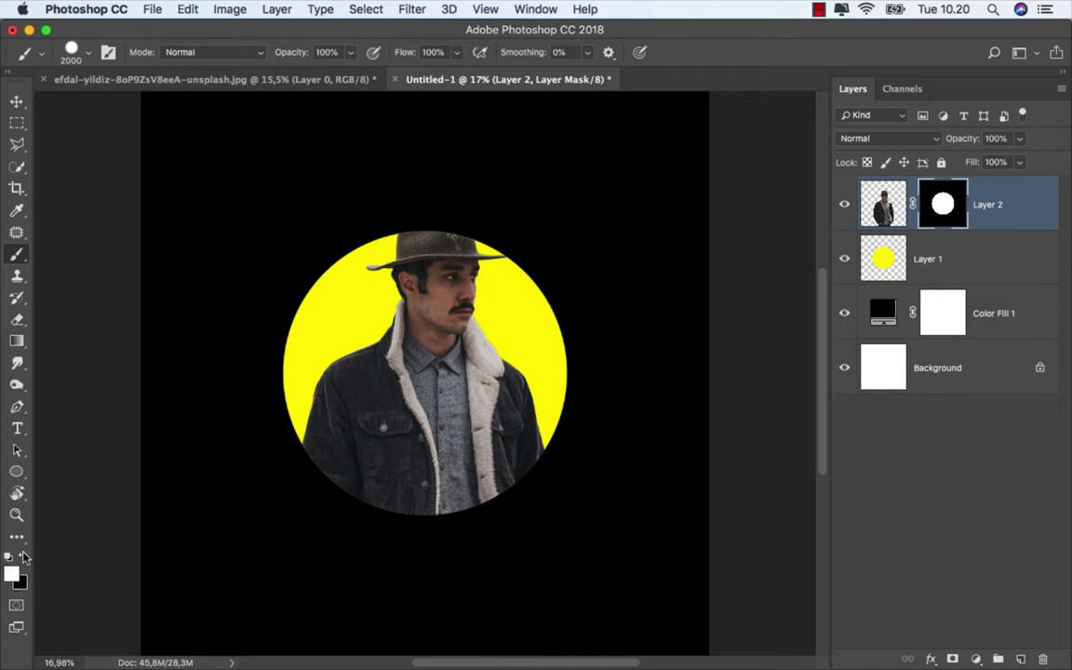
pyautogui.moveTo(449, 244)
pyautogui.mouseDown()
pyautogui.moveTo(381, 247)
pyautogui.moveTo(443, 204)
pyautogui.mouseUp()
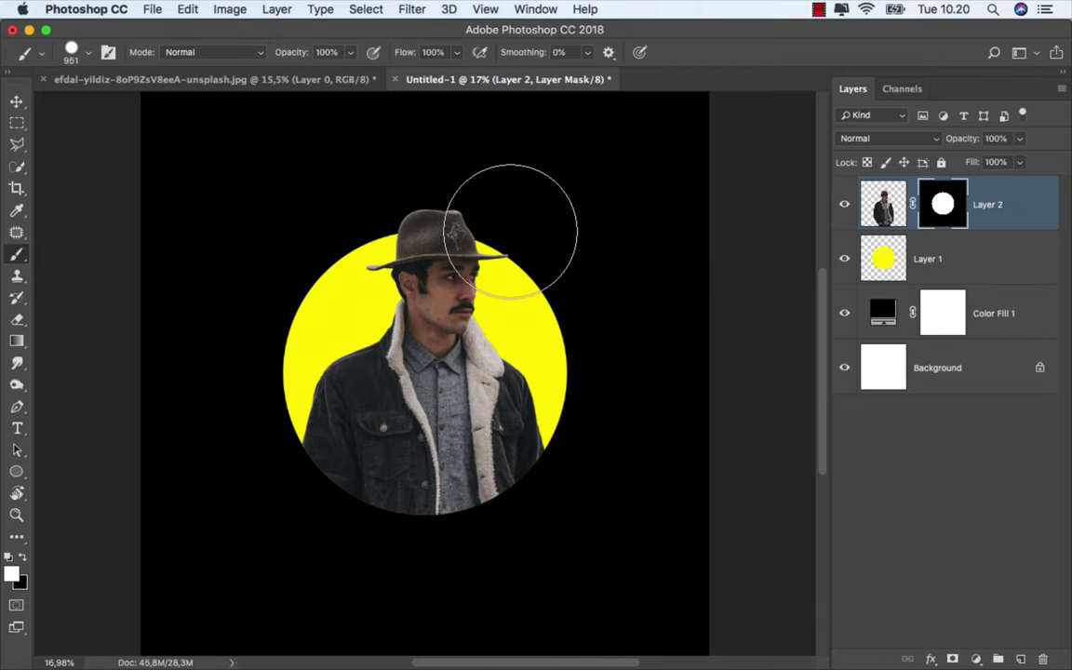
pyautogui.moveTo(455, 234); pyautogui.dragTo(555, 201)
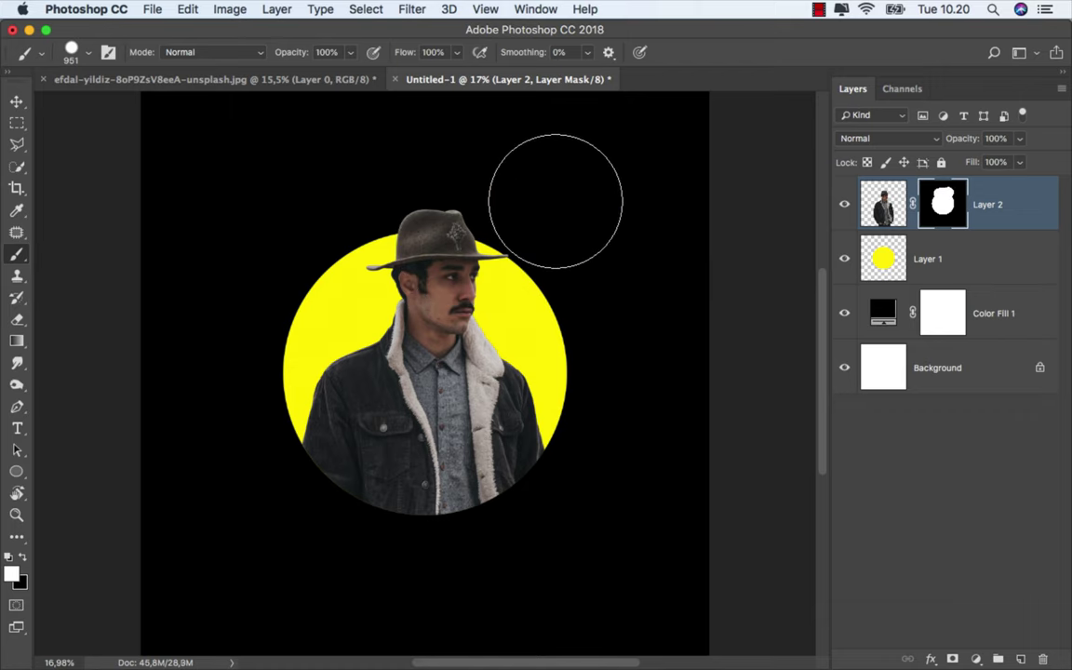
pyautogui.click(17, 100)
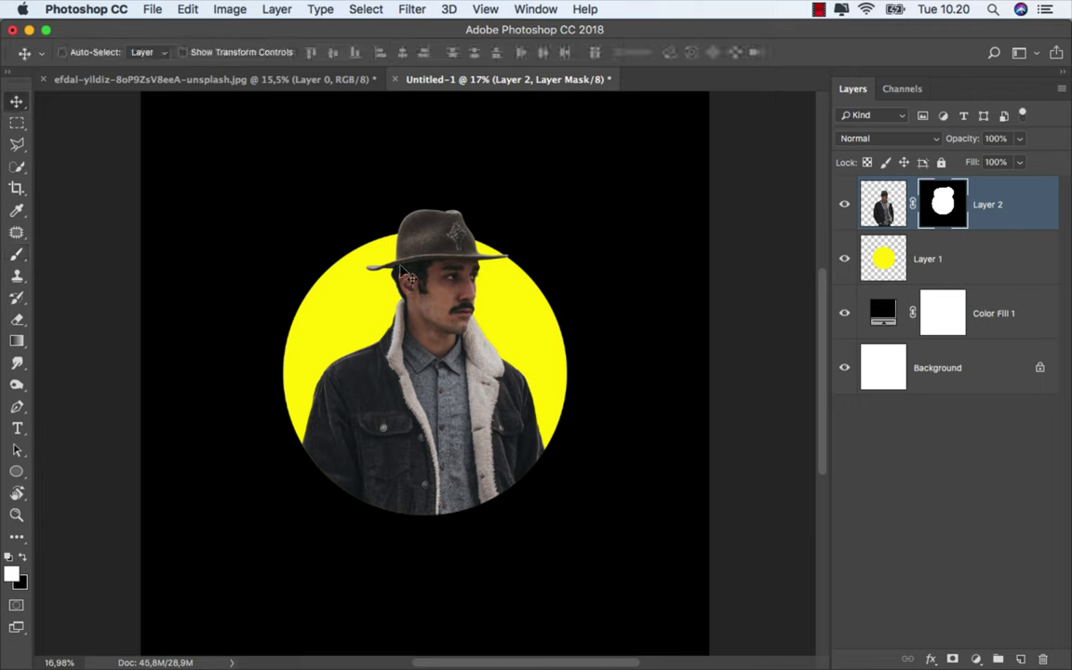
pyautogui.click(886, 197)
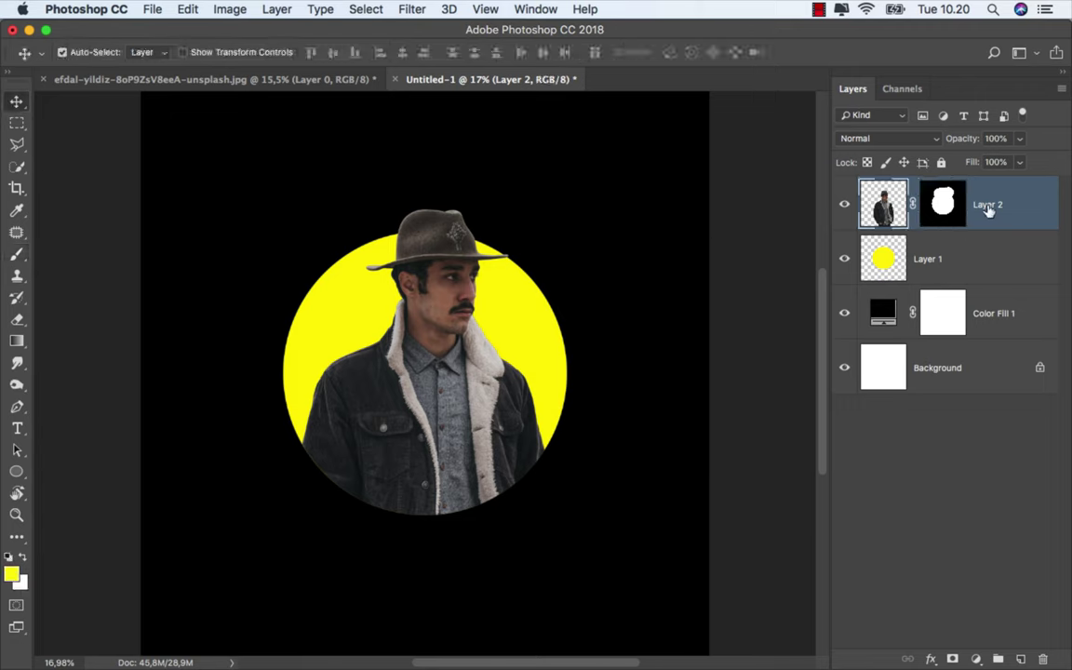
# Step: Duplicate the man's layer and rename the lower one 'shadow'
pyautogui.press('super+j')
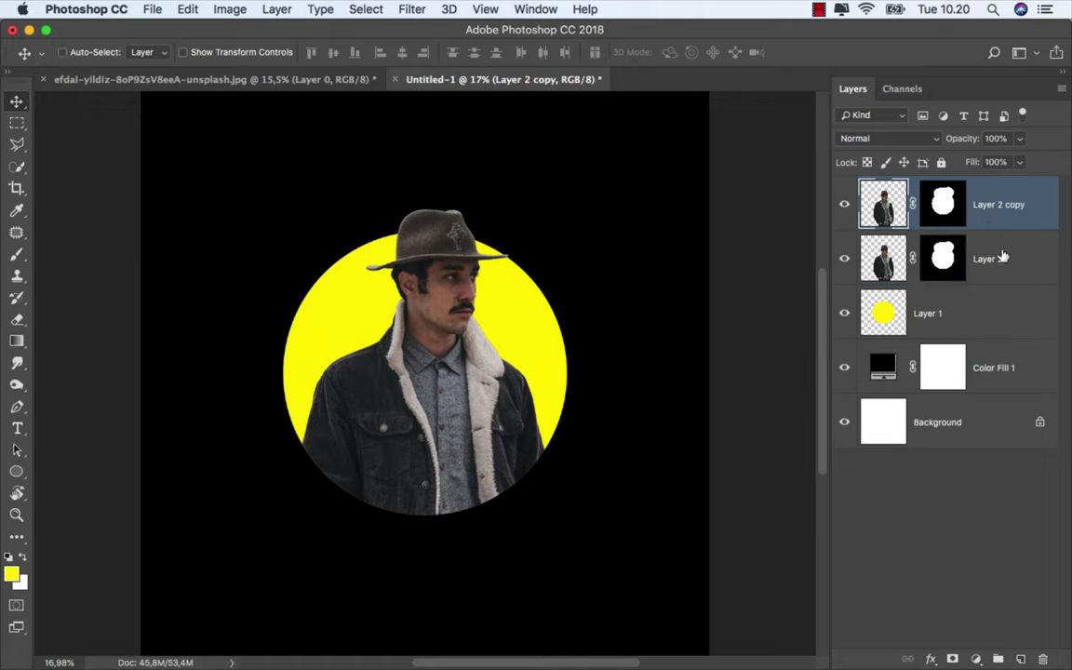
pyautogui.click(996, 259)
pyautogui.doubleClick(990, 258)
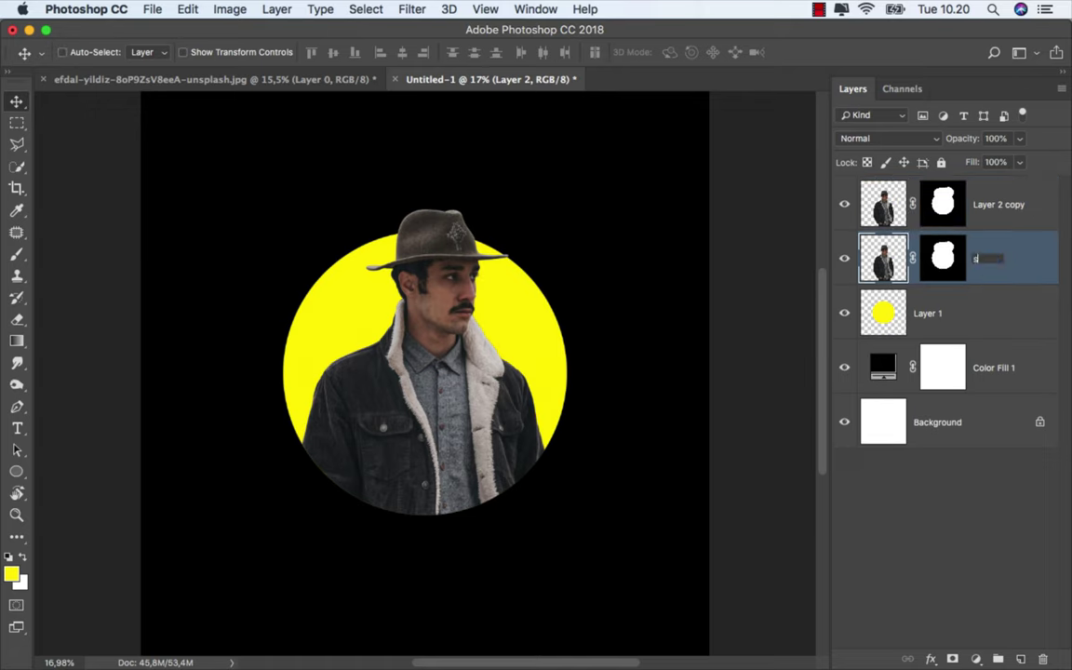
pyautogui.write('shadow')
pyautogui.press('Return')
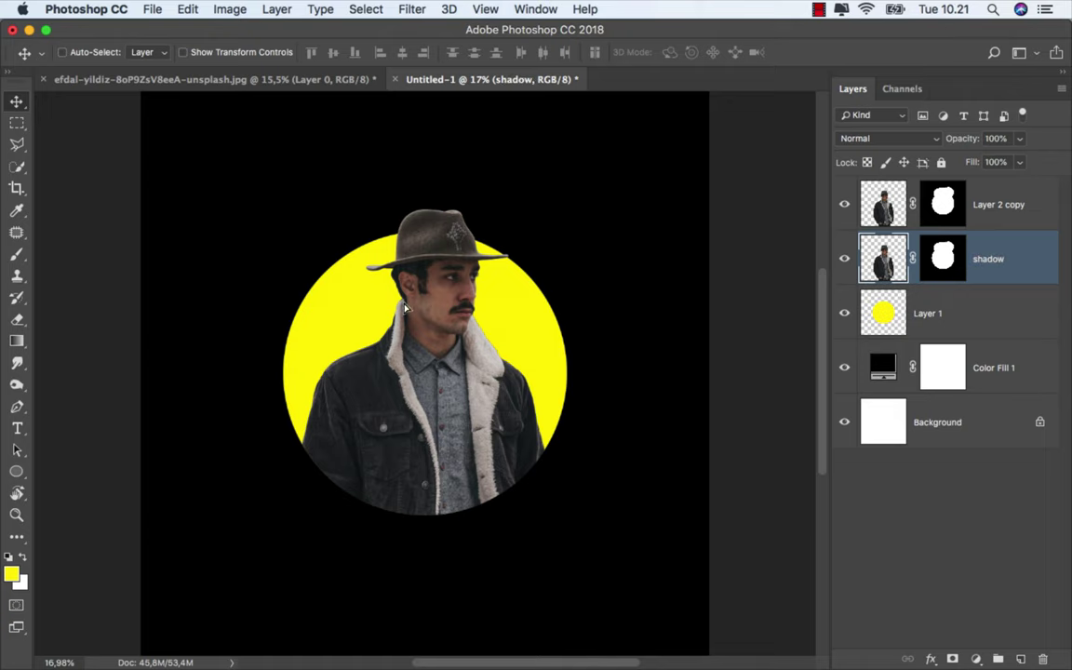
# Step: Offset the shadow layer to the left and clip it to the yellow circle
pyautogui.moveTo(410, 308); pyautogui.dragTo(377, 319)
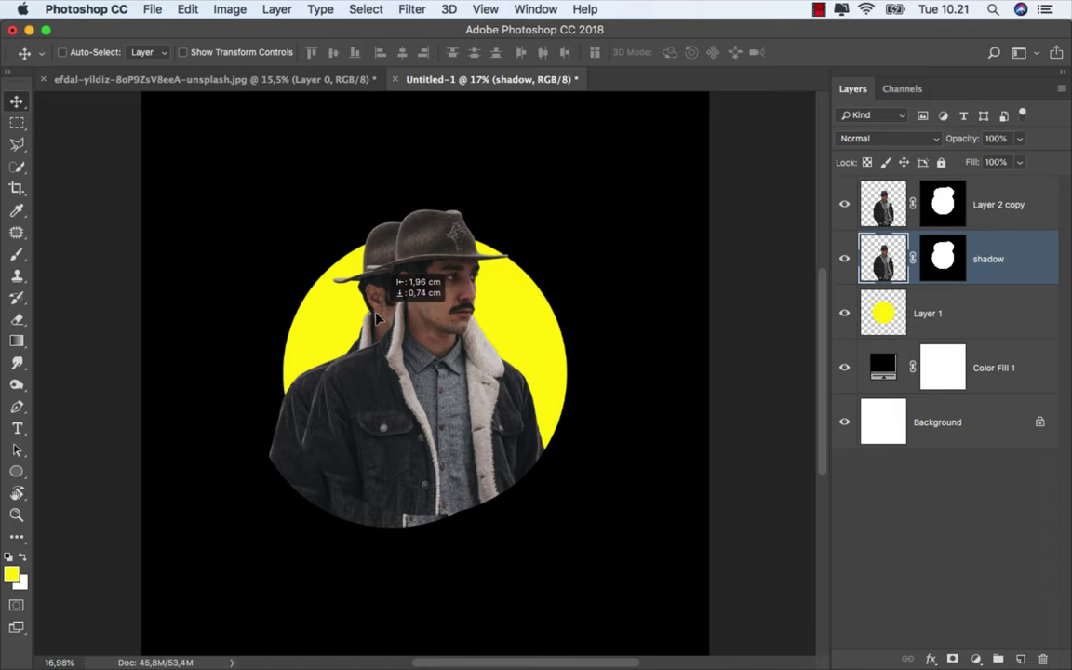
pyautogui.rightClick(1010, 279)
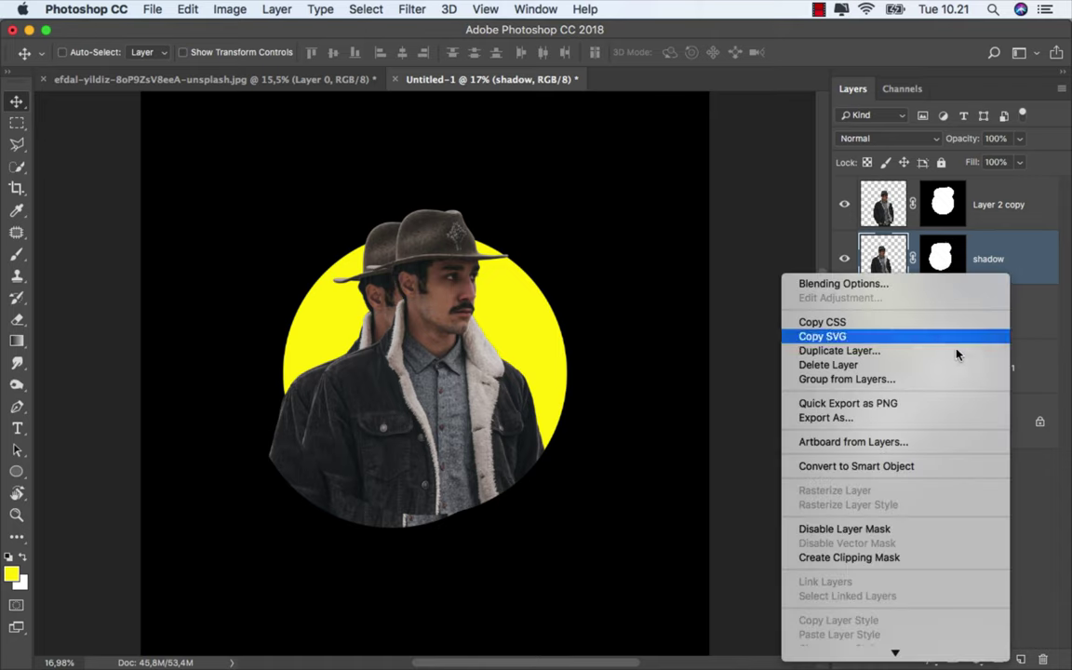
pyautogui.click(907, 558)
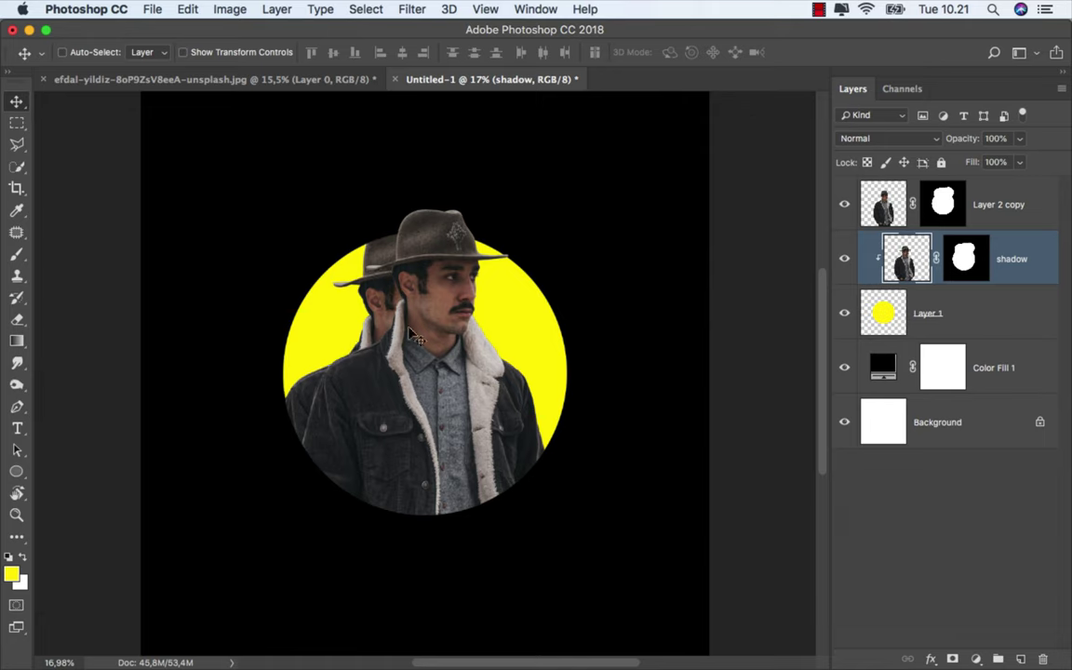
pyautogui.press('Left')
pyautogui.press('Left')
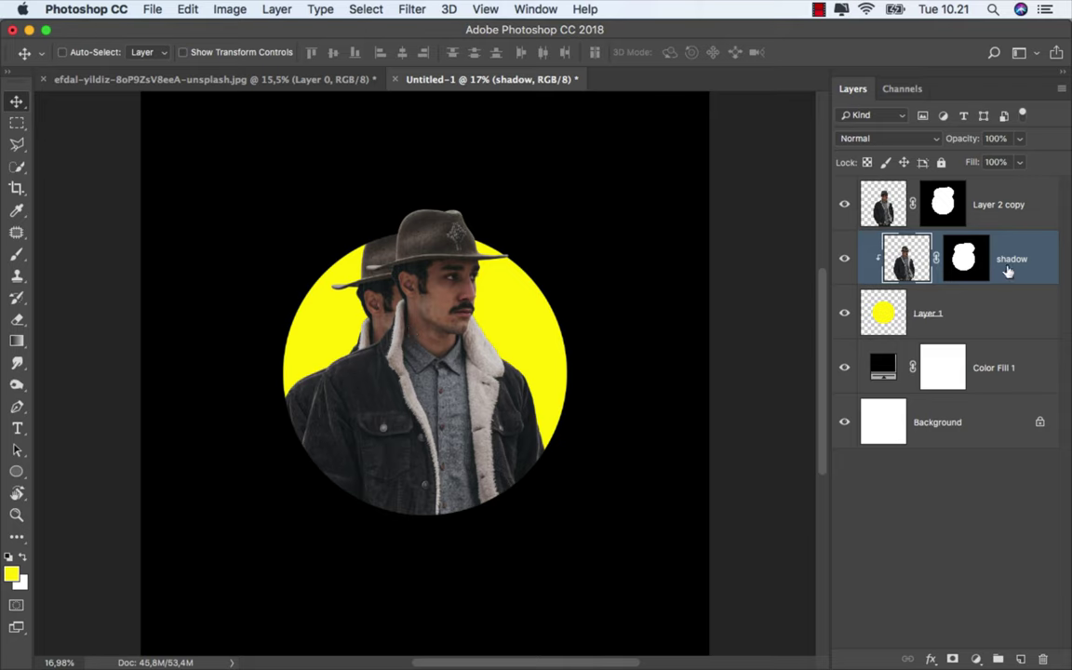
pyautogui.rightClick(1007, 270)
# Step: Give the shadow layer a Color Overlay of #800000
pyautogui.click(974, 274)
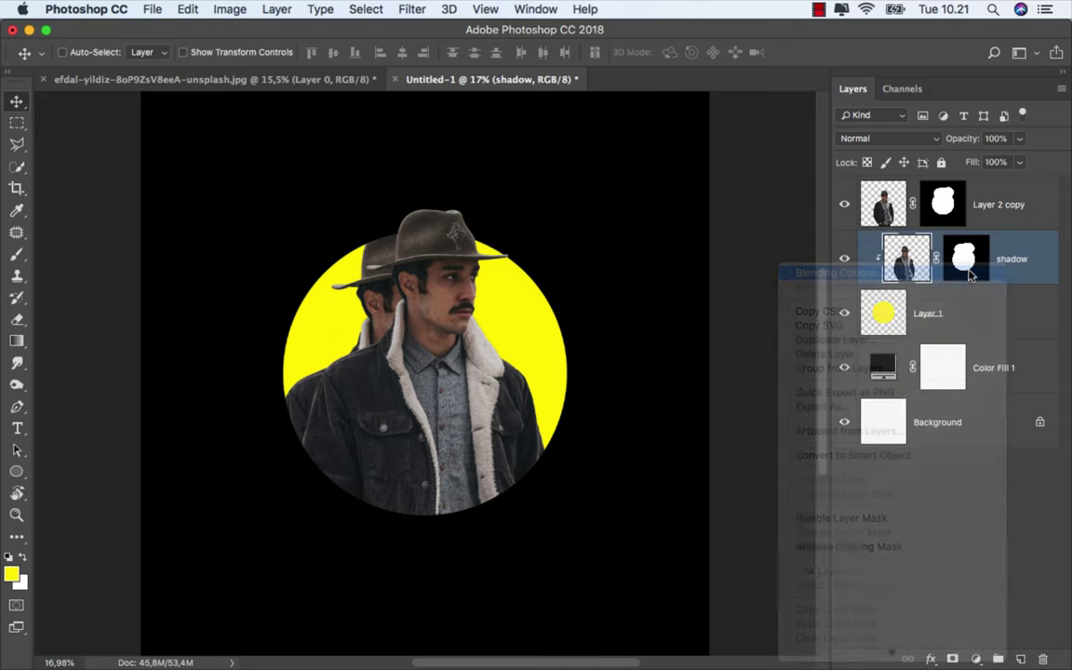
pyautogui.moveTo(435, 155); pyautogui.dragTo(742, 150)
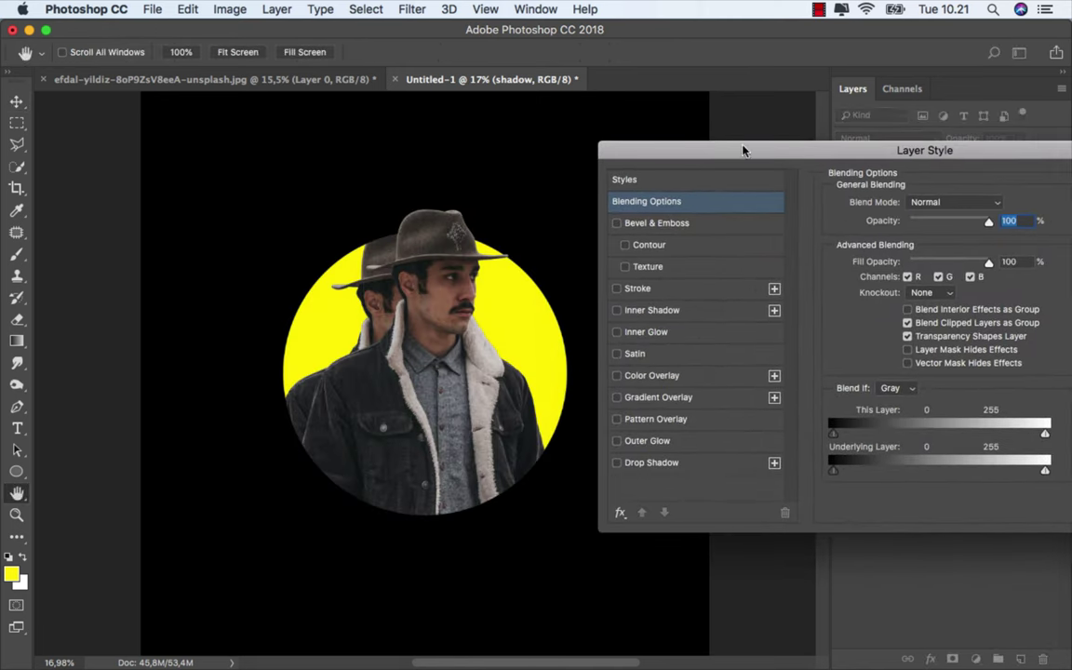
pyautogui.click(617, 376)
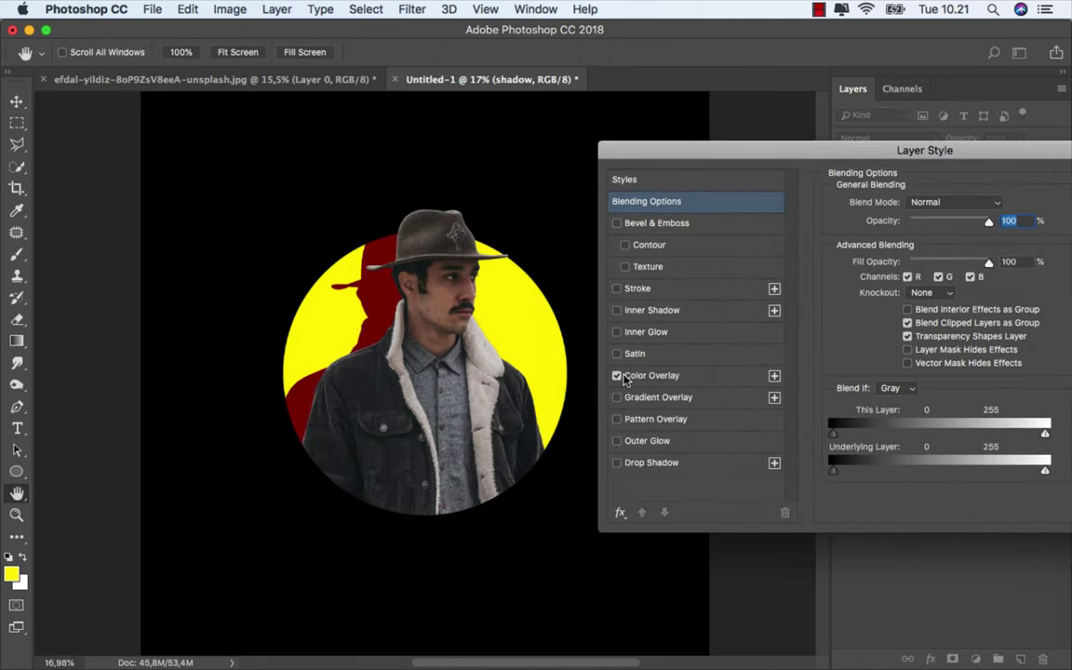
pyautogui.click(629, 377)
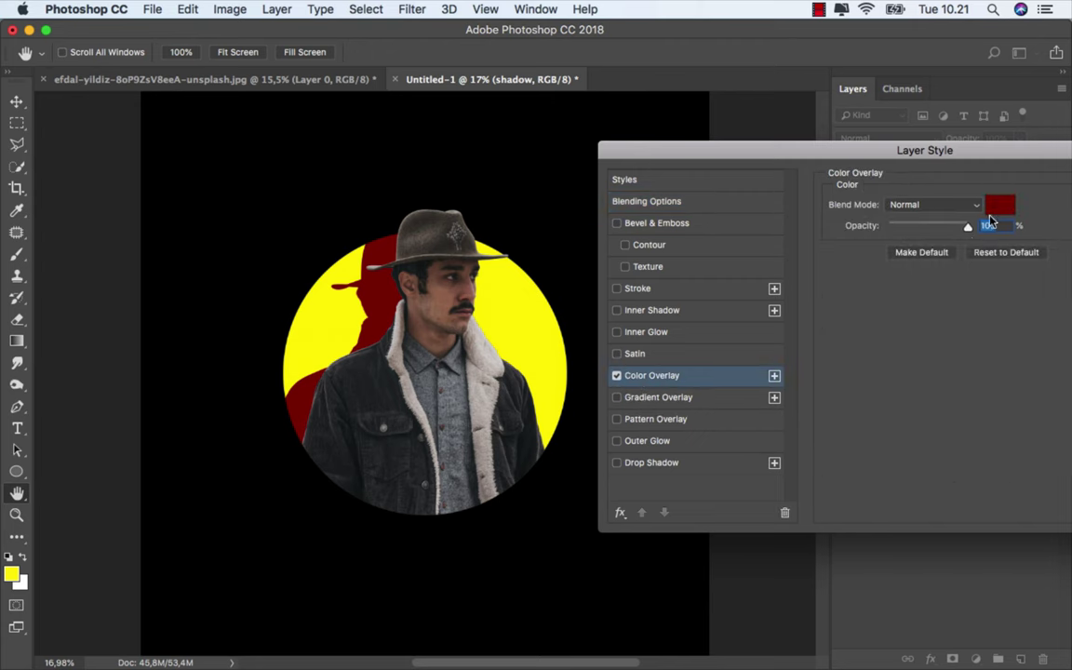
pyautogui.click(992, 213)
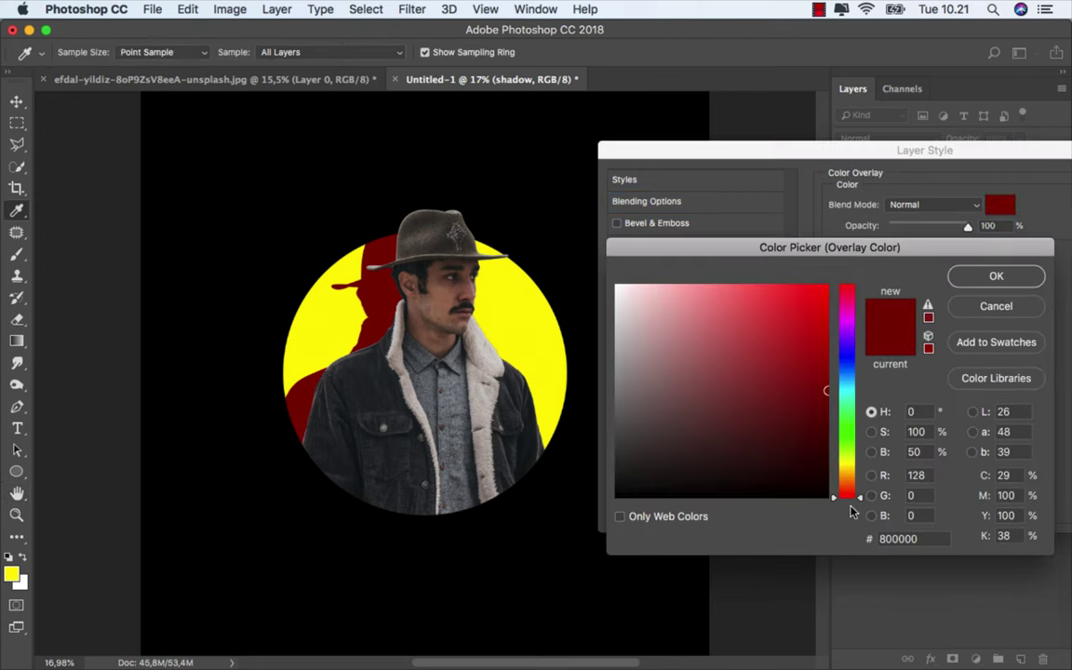
pyautogui.moveTo(919, 538); pyautogui.dragTo(858, 537)
pyautogui.click(984, 284)
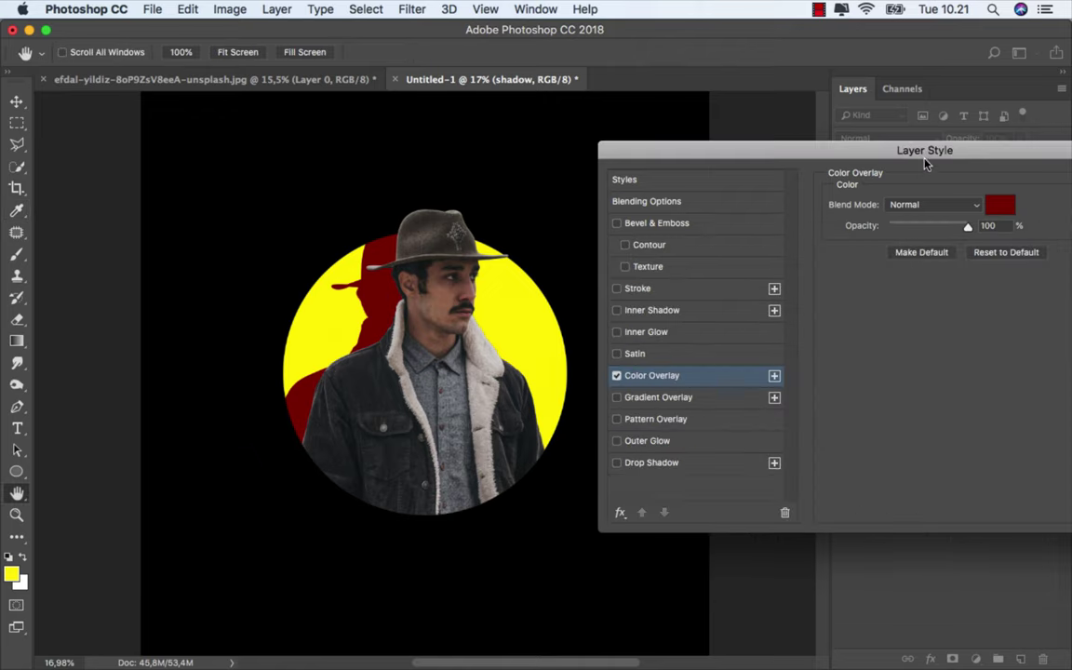
pyautogui.moveTo(948, 158); pyautogui.dragTo(774, 175)
pyautogui.click(977, 194)
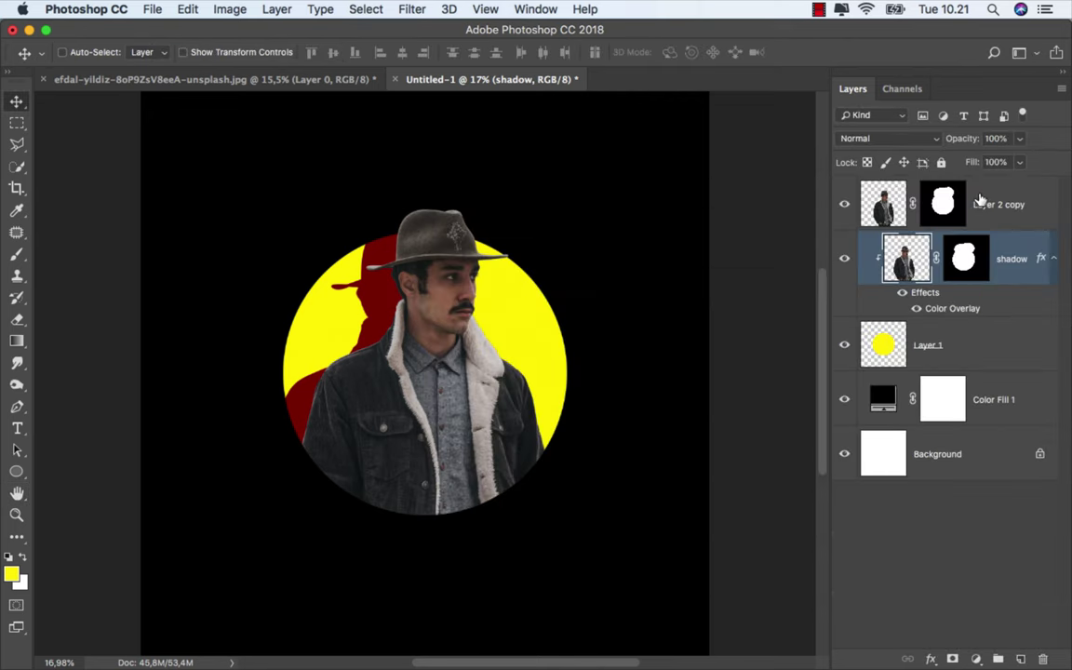
# Step: Lower the shadow layer's opacity to 30% and select the top Layer 2 copy
pyautogui.click(1020, 138)
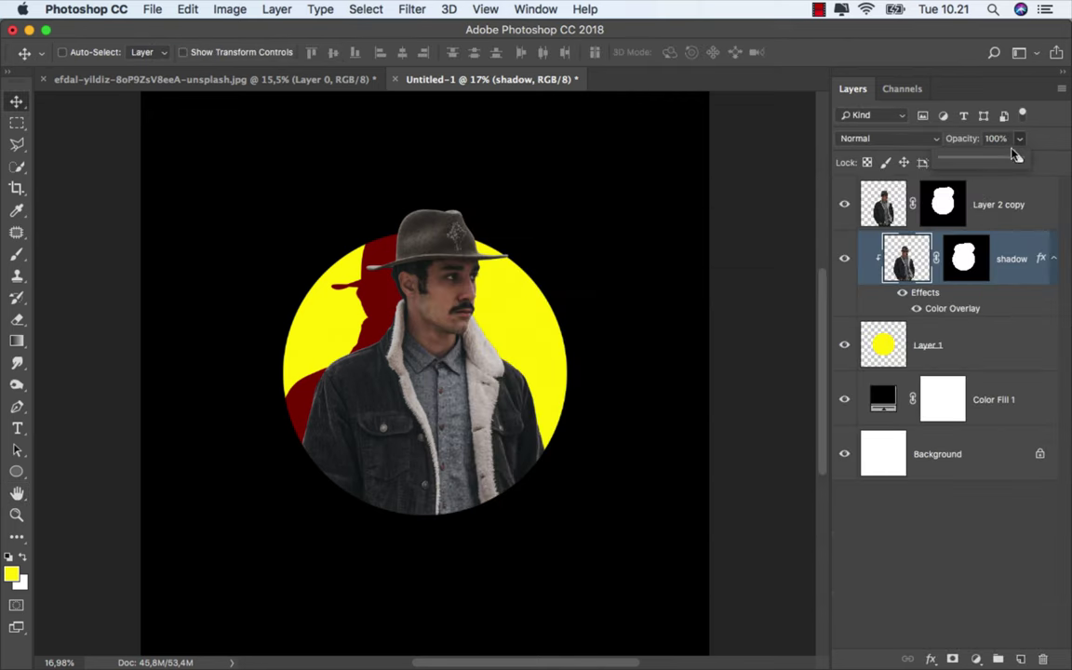
pyautogui.moveTo(997, 162); pyautogui.dragTo(964, 162)
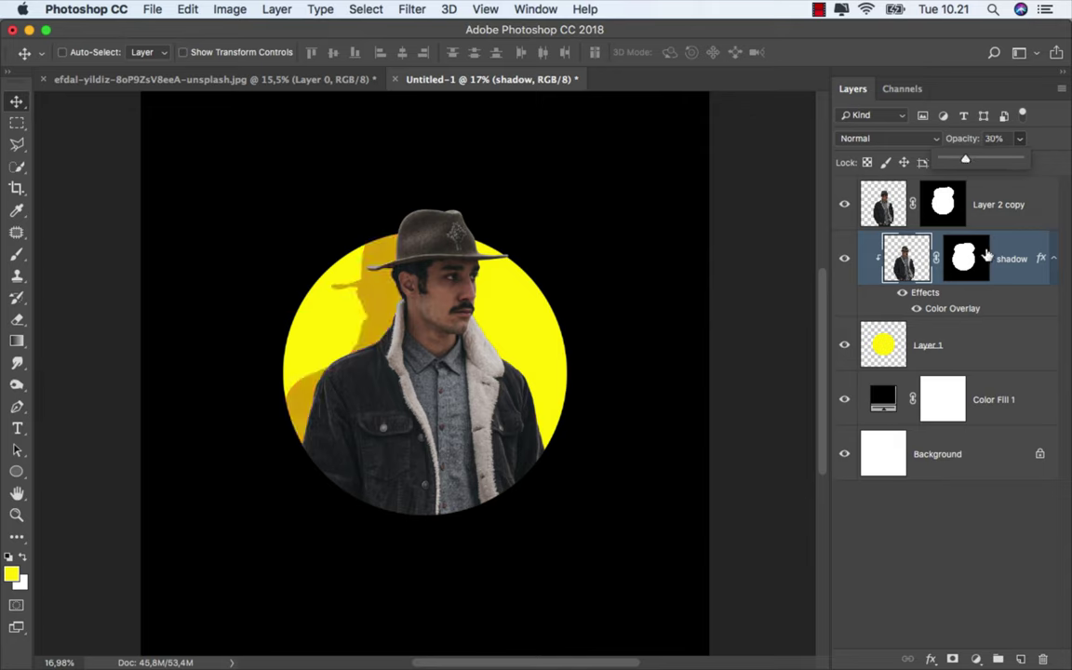
pyautogui.click(845, 258)
pyautogui.click(845, 259)
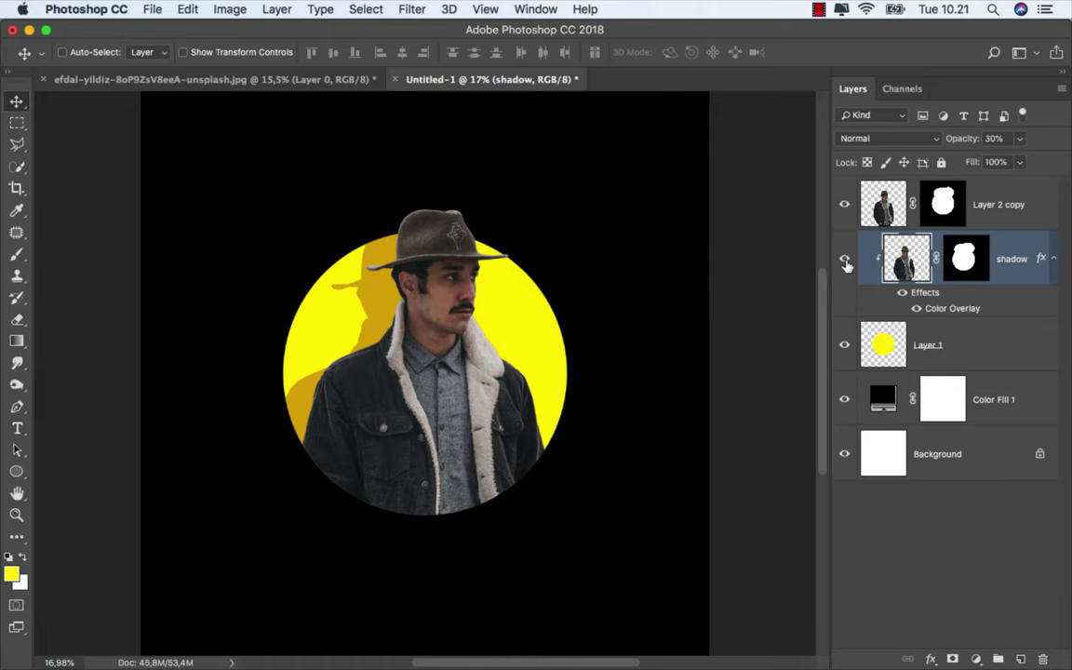
pyautogui.click(987, 202)
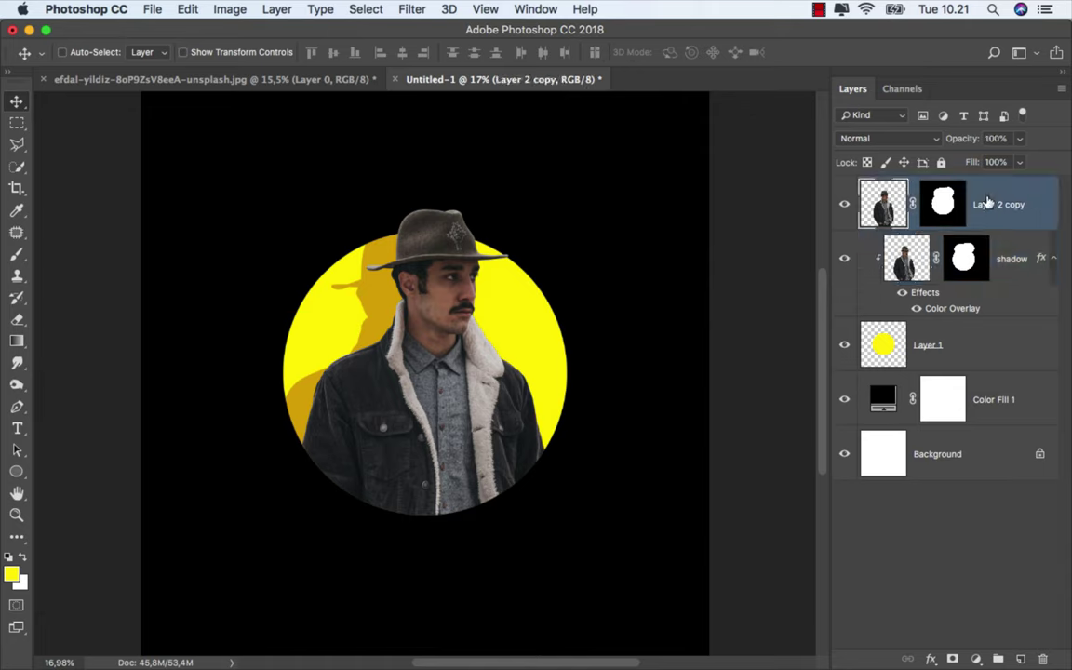
pyautogui.click(976, 659)
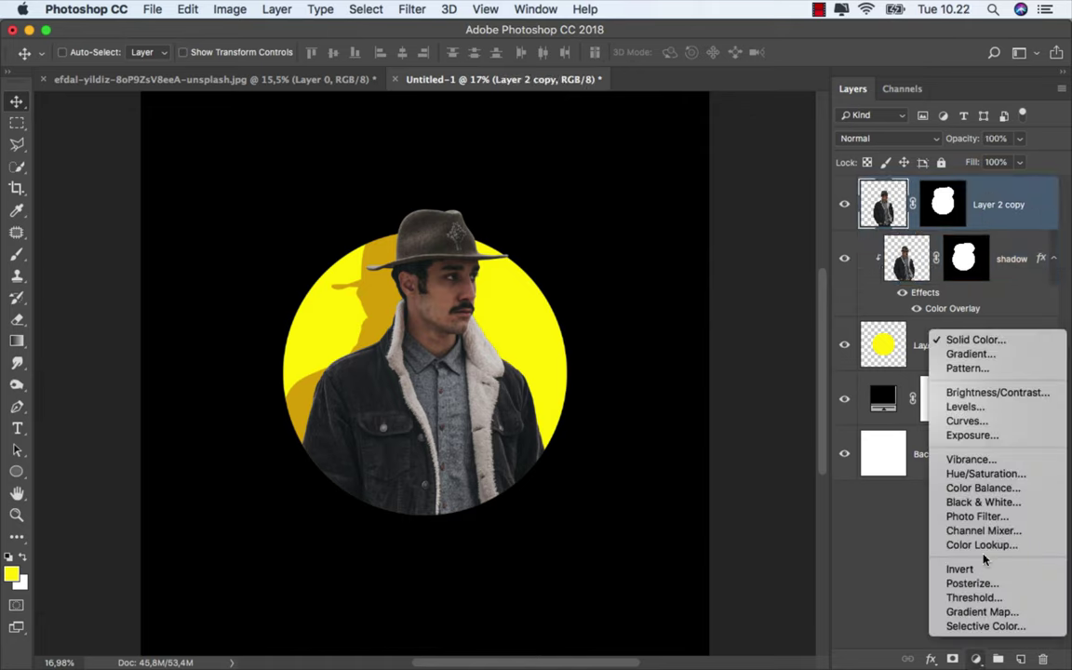
# Step: Add a clipped Hue/Saturation layer colorized at hue 50, saturation 50
pyautogui.click(986, 473)
pyautogui.click(704, 510)
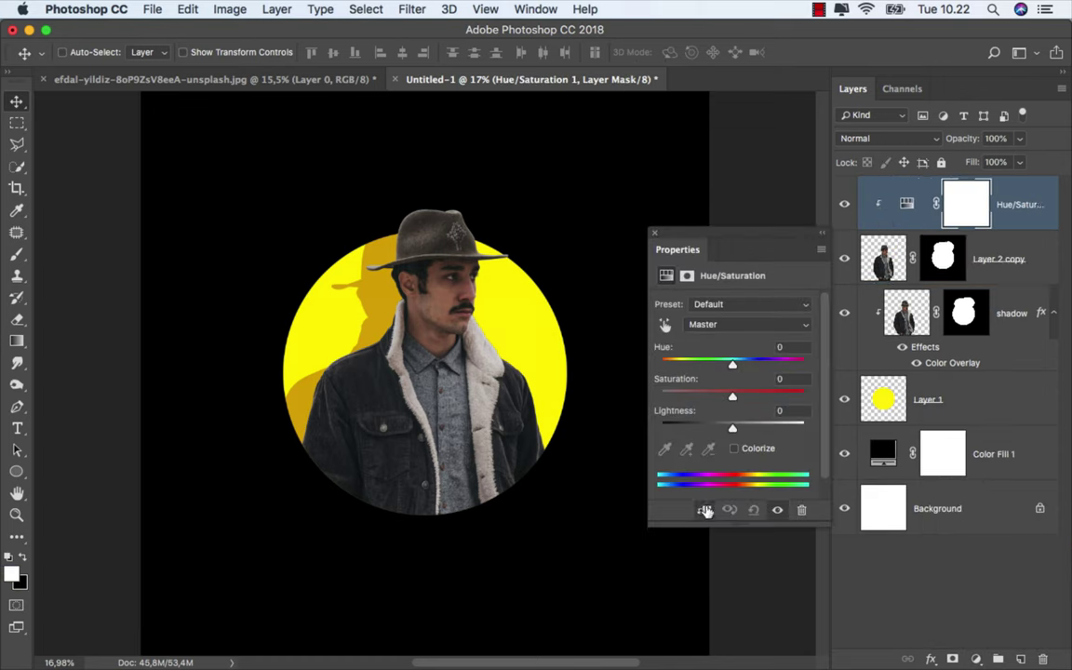
pyautogui.click(736, 449)
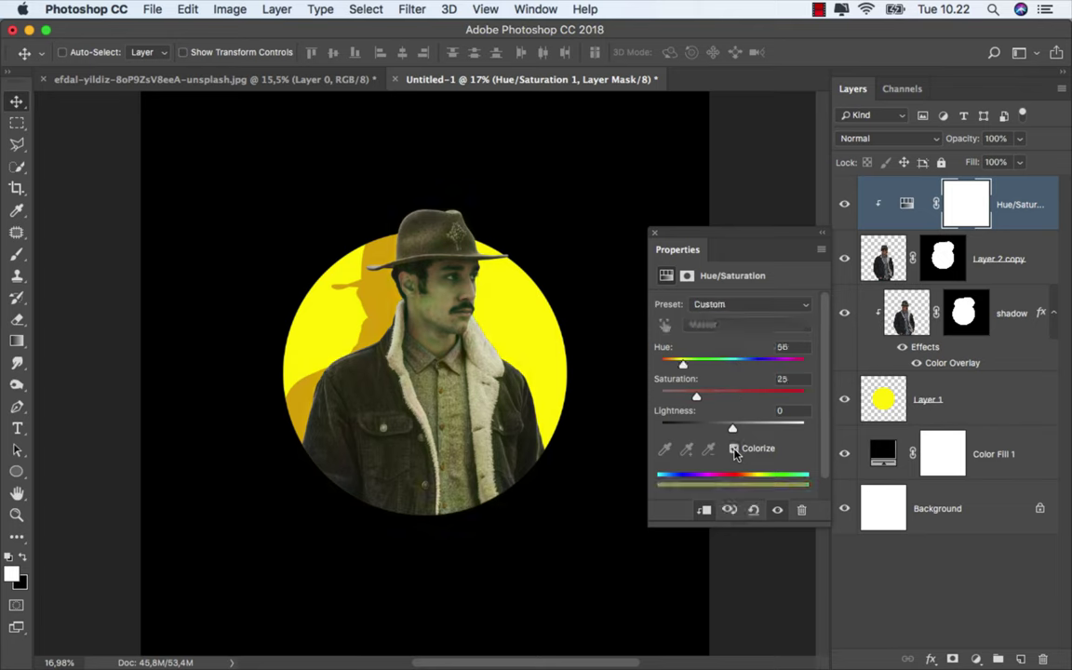
pyautogui.moveTo(664, 364); pyautogui.dragTo(732, 395)
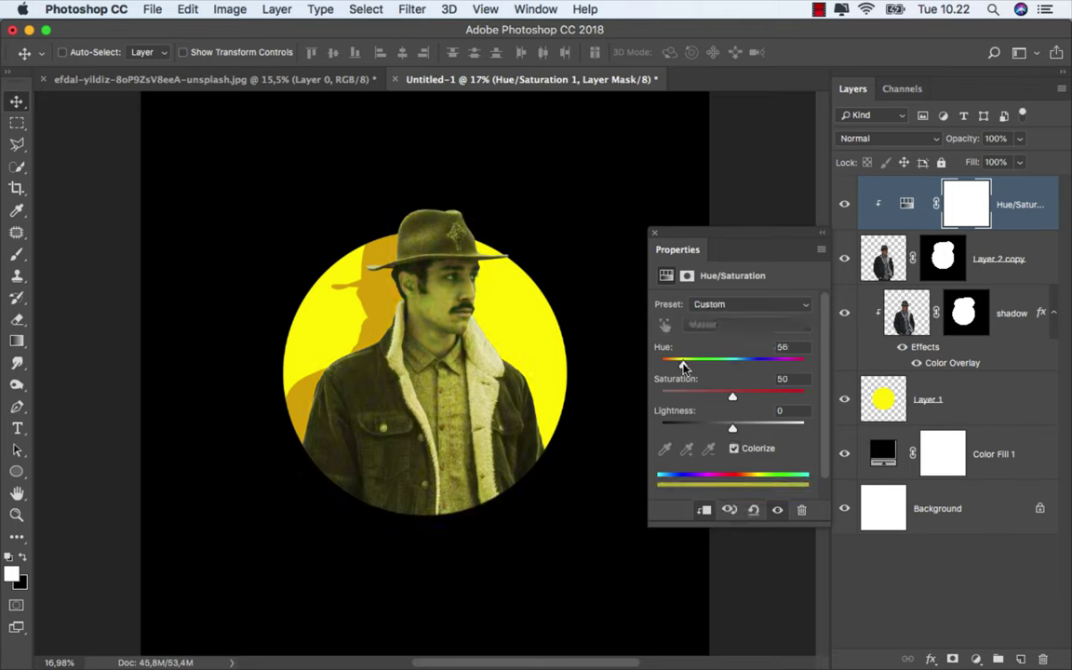
pyautogui.moveTo(683, 363); pyautogui.dragTo(681, 364)
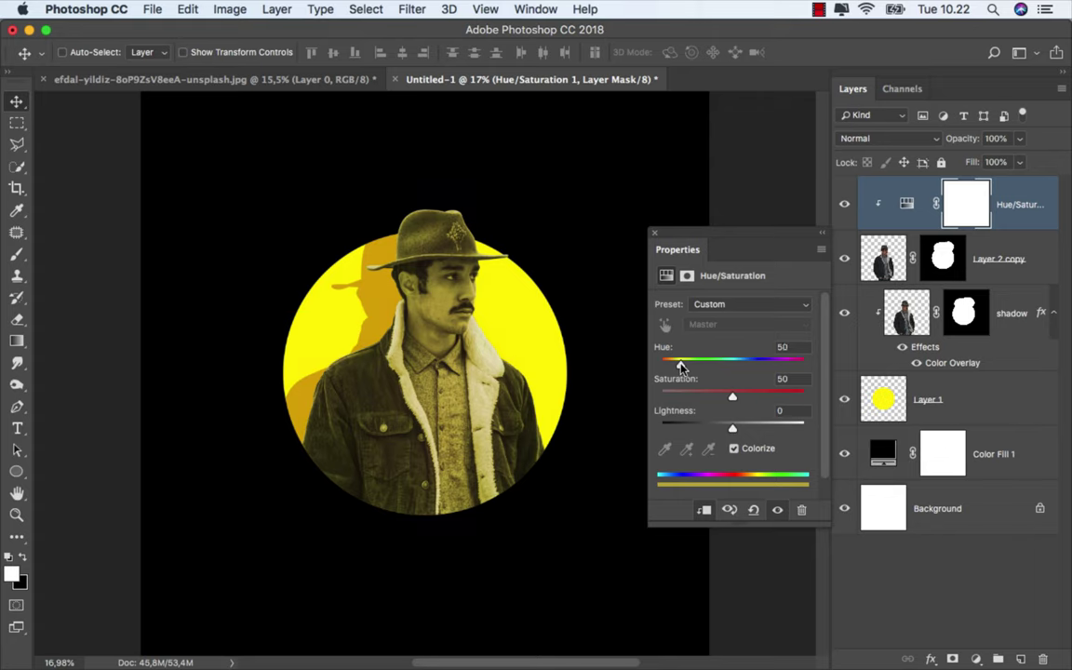
# Step: Set the Hue/Saturation layer's blend mode to Color Dodge
pyautogui.click(653, 232)
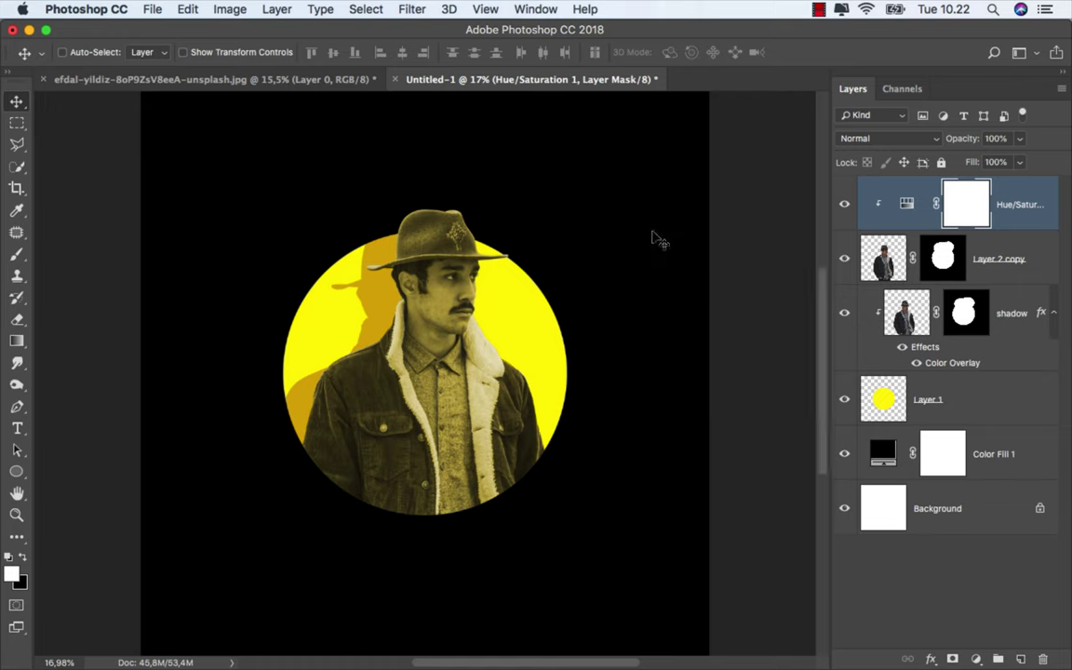
pyautogui.click(875, 138)
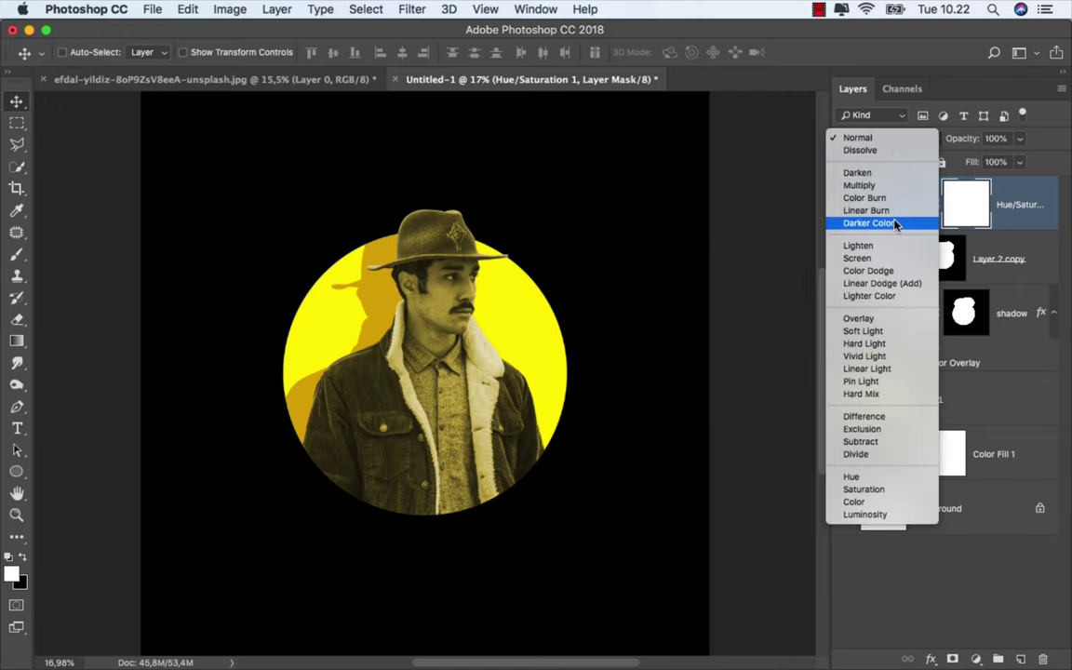
pyautogui.click(898, 271)
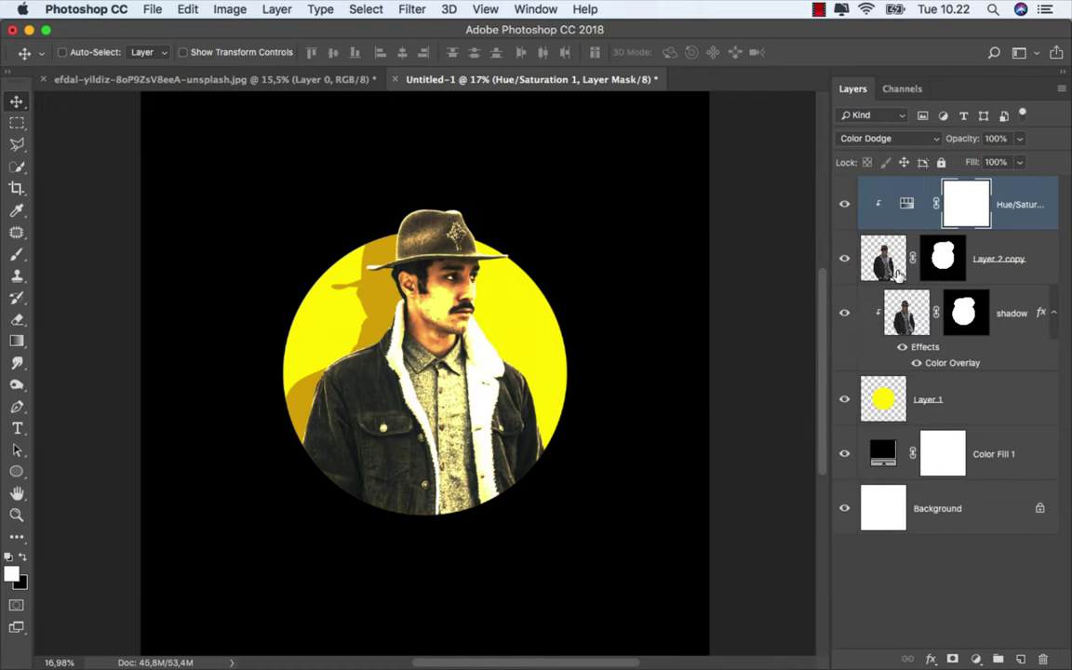
# Step: In the Hue/Saturation layer's Blending Options, split the Underlying Layer black slider to fade its effect
pyautogui.rightClick(977, 225)
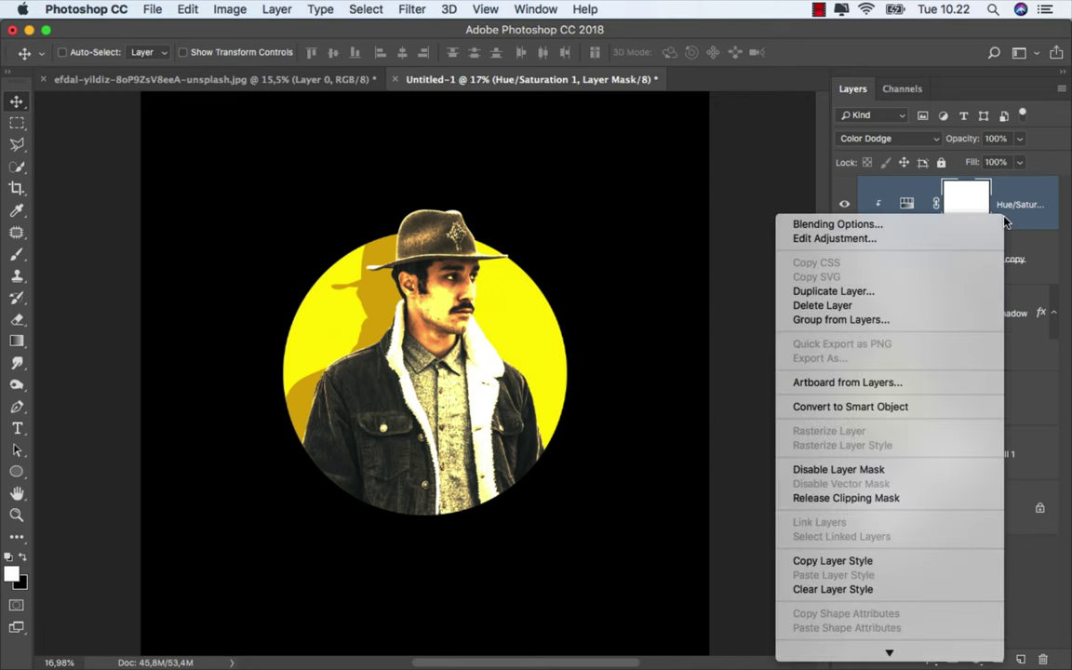
pyautogui.click(977, 225)
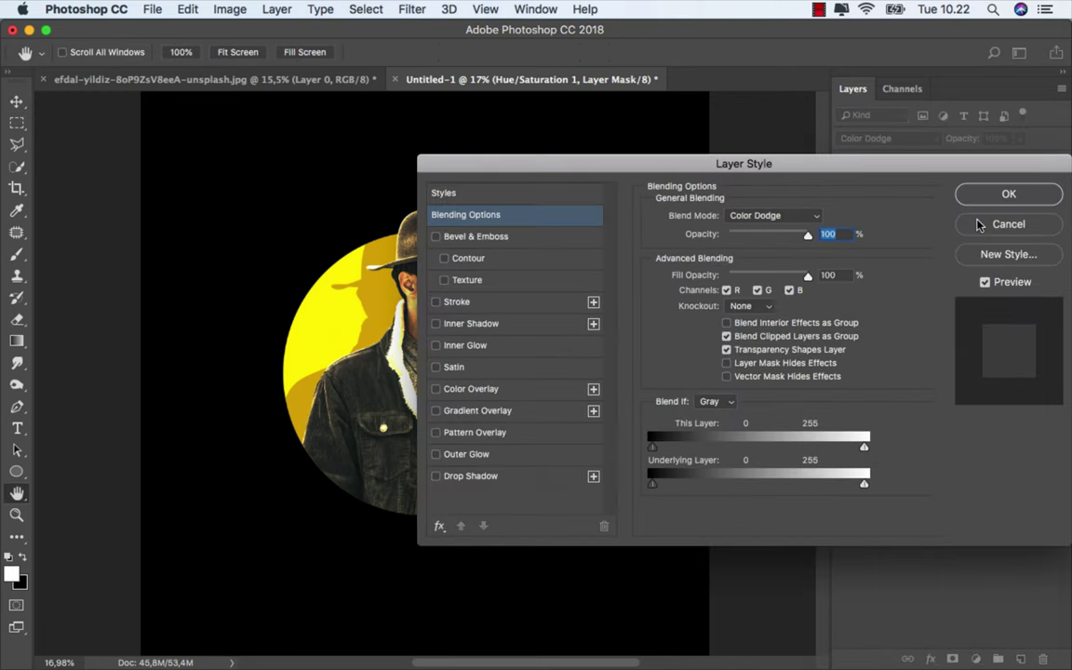
pyautogui.moveTo(501, 163); pyautogui.dragTo(651, 132)
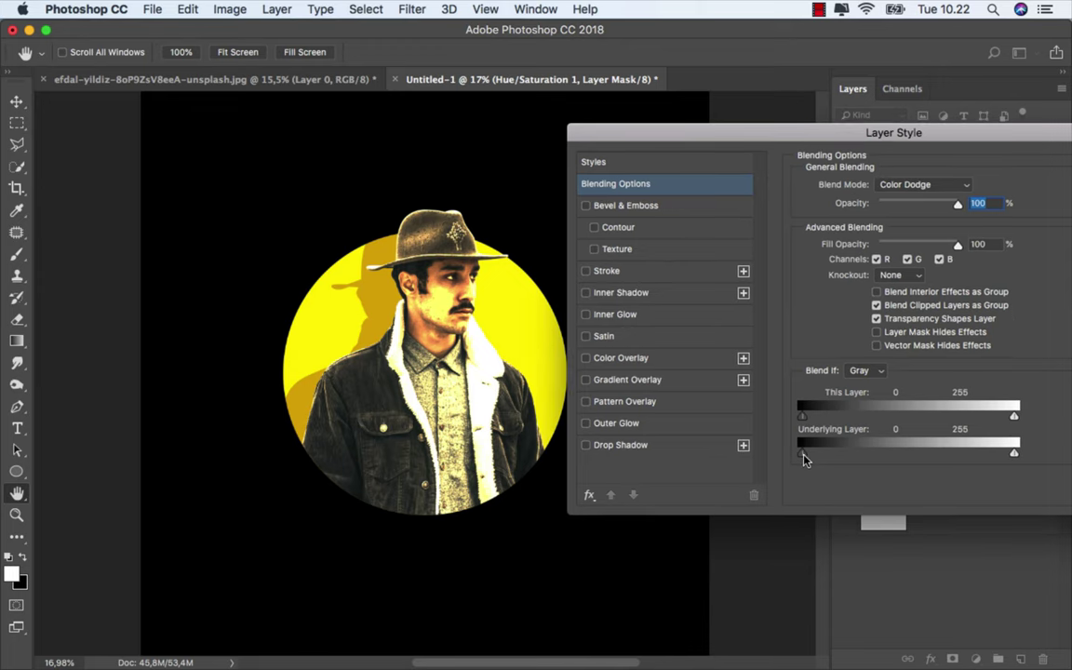
pyautogui.moveTo(805, 459); pyautogui.dragTo(1013, 454)
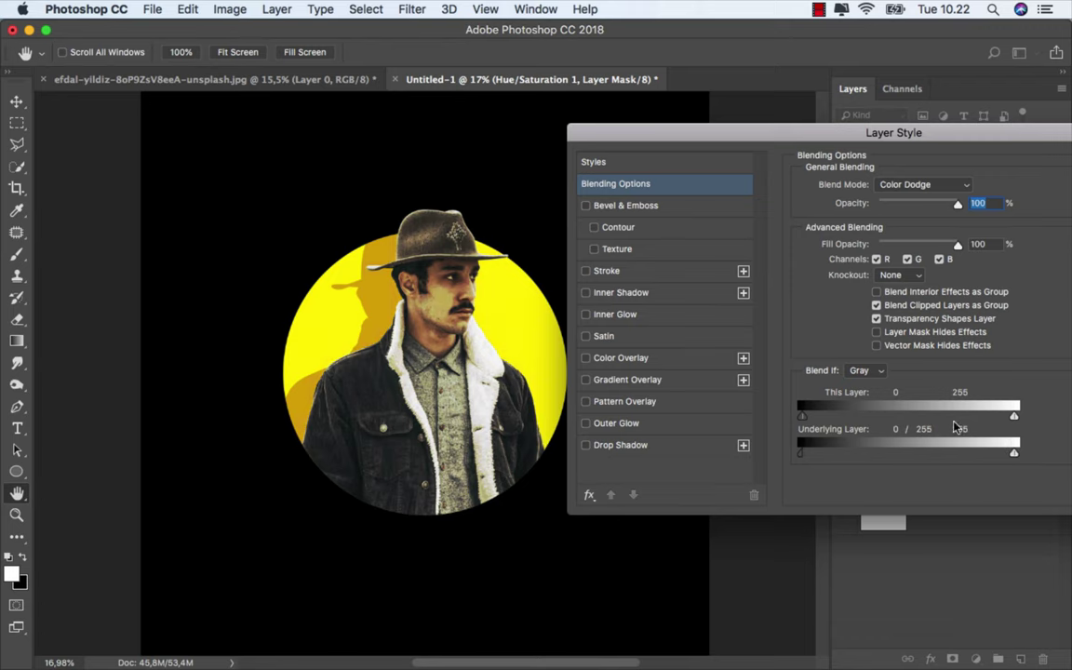
pyautogui.scroll(3, 540, 479)
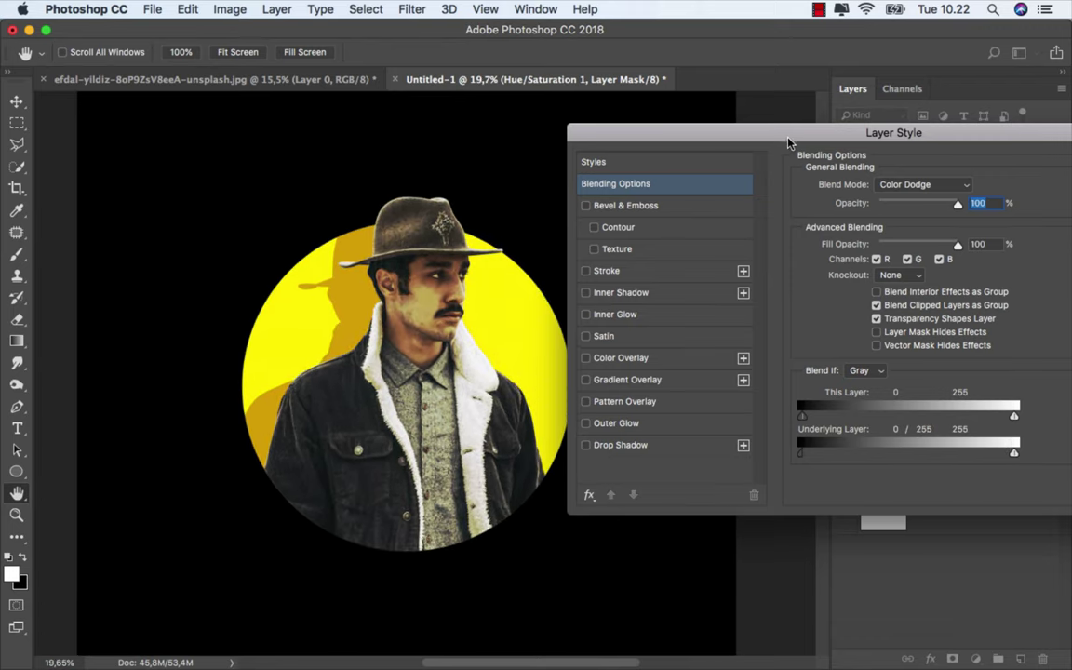
pyautogui.moveTo(787, 141); pyautogui.dragTo(569, 148)
pyautogui.click(951, 167)
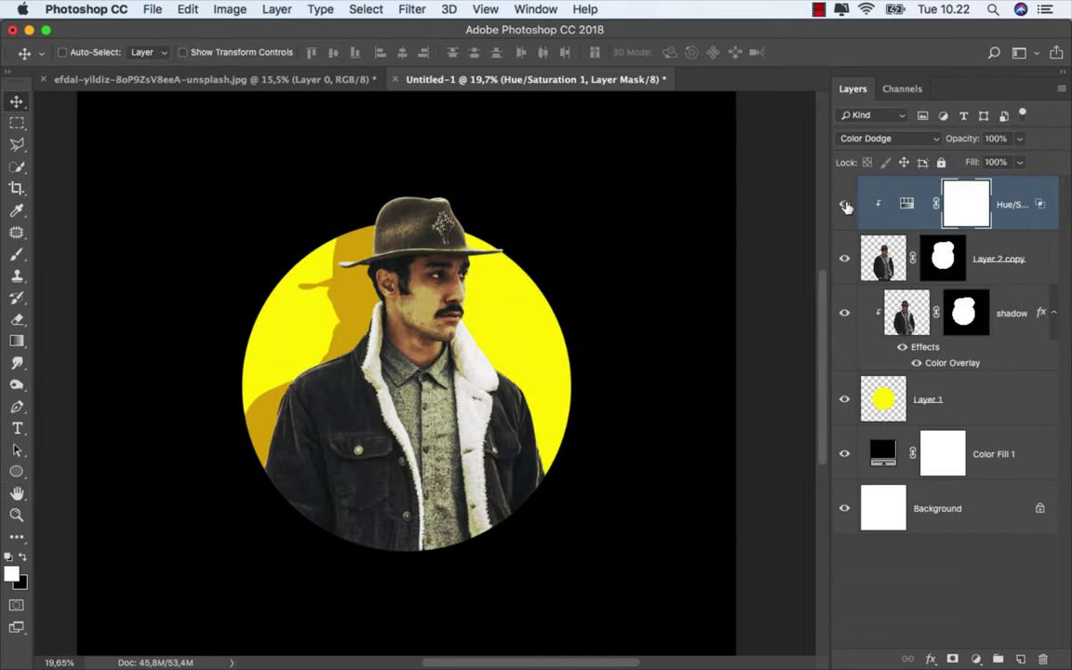
# Step: Compare the Hue/Saturation layer on and off, then duplicate it
pyautogui.click(845, 205)
pyautogui.click(845, 205)
pyautogui.click(907, 205)
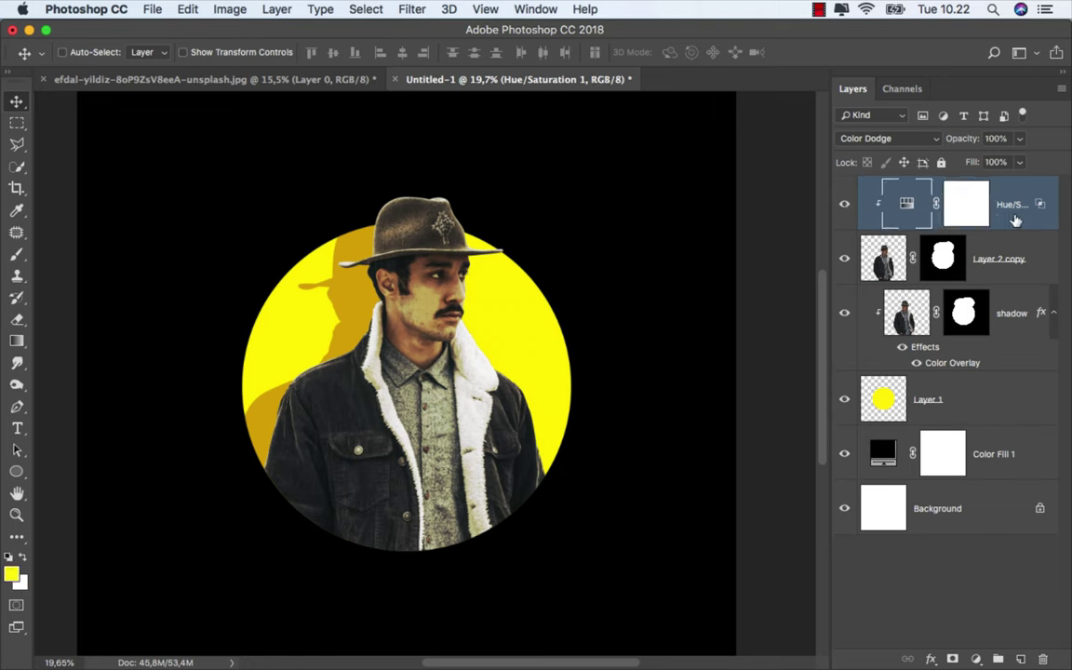
pyautogui.press('super+j')
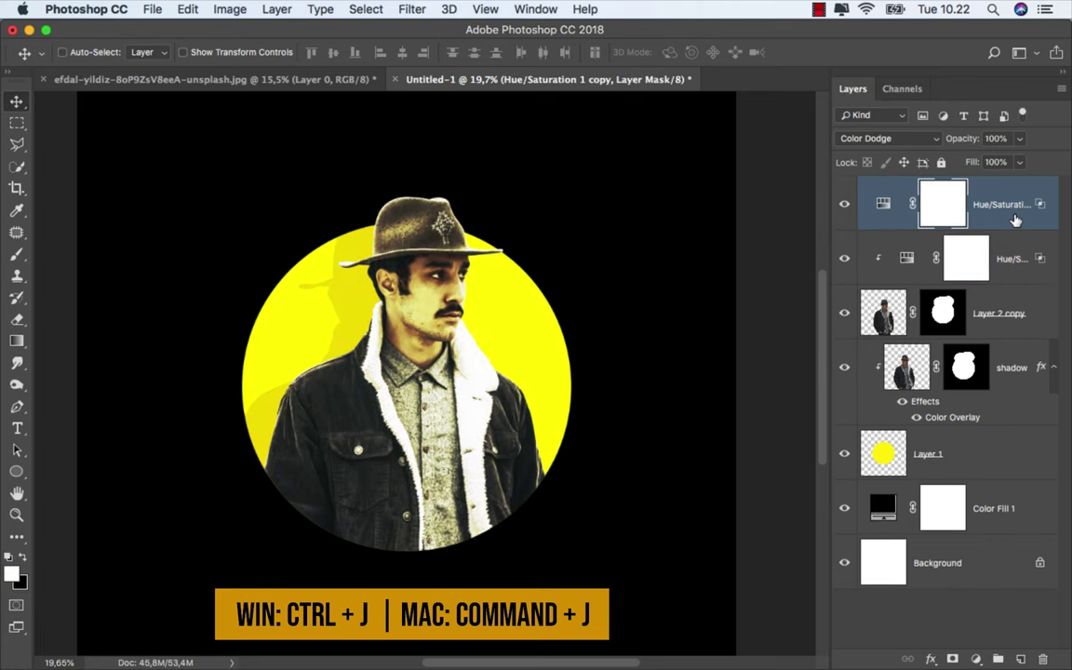
# Step: Clip the Hue/Saturation copy to the layer below and set its blend mode to Soft Light
pyautogui.rightClick(1002, 217)
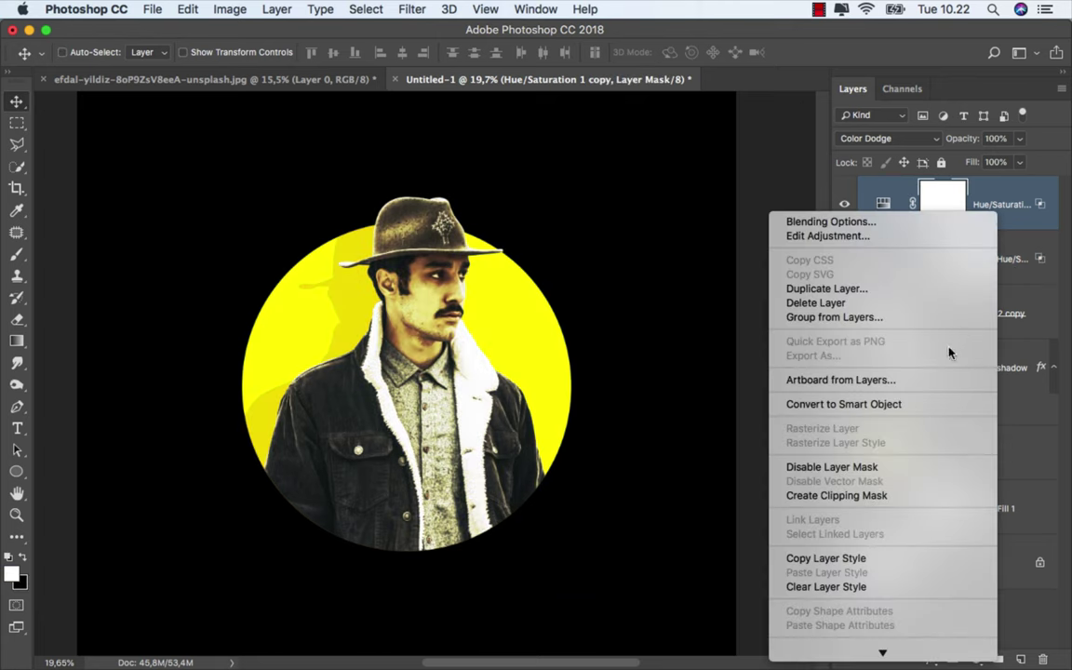
pyautogui.click(904, 497)
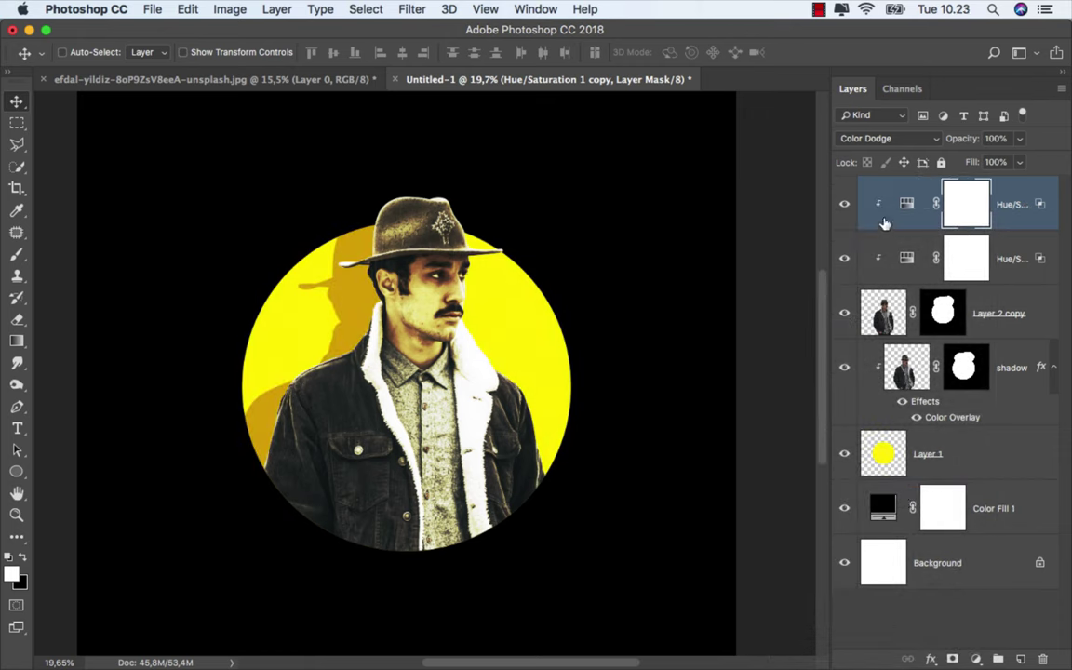
pyautogui.click(870, 138)
pyautogui.click(881, 199)
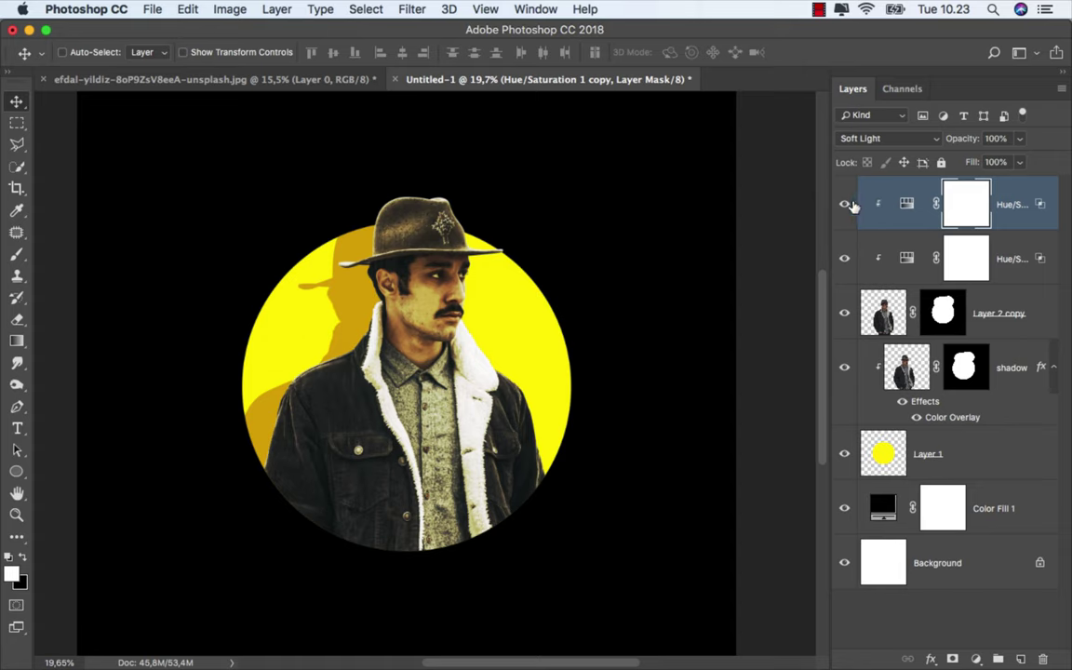
pyautogui.click(845, 203)
pyautogui.click(845, 203)
pyautogui.click(907, 202)
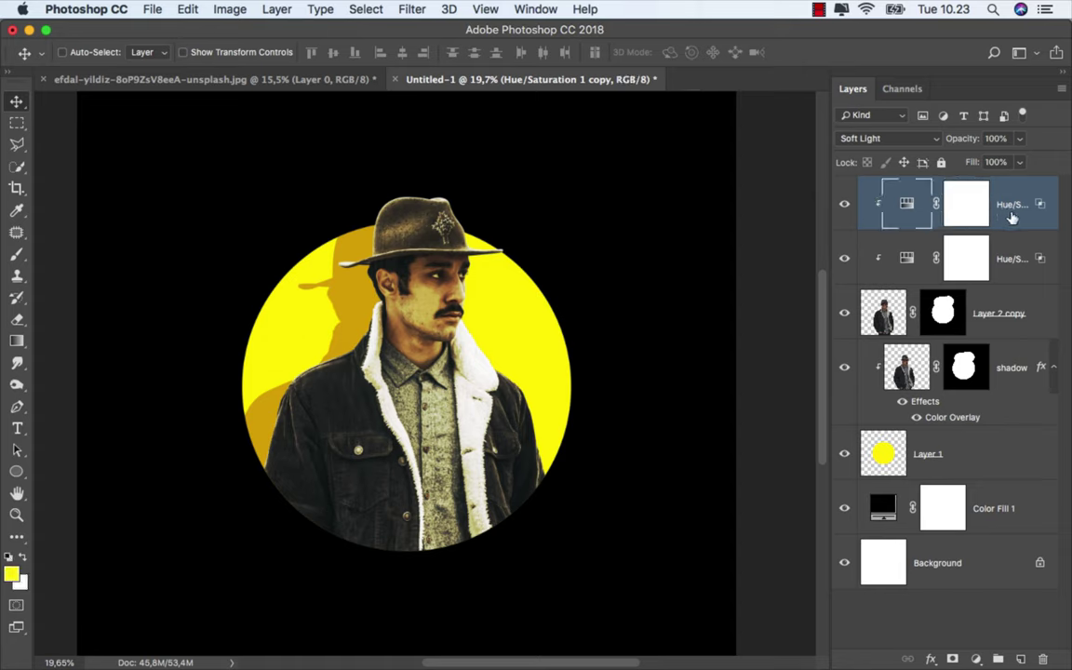
pyautogui.moveTo(831, 211); pyautogui.dragTo(801, 211)
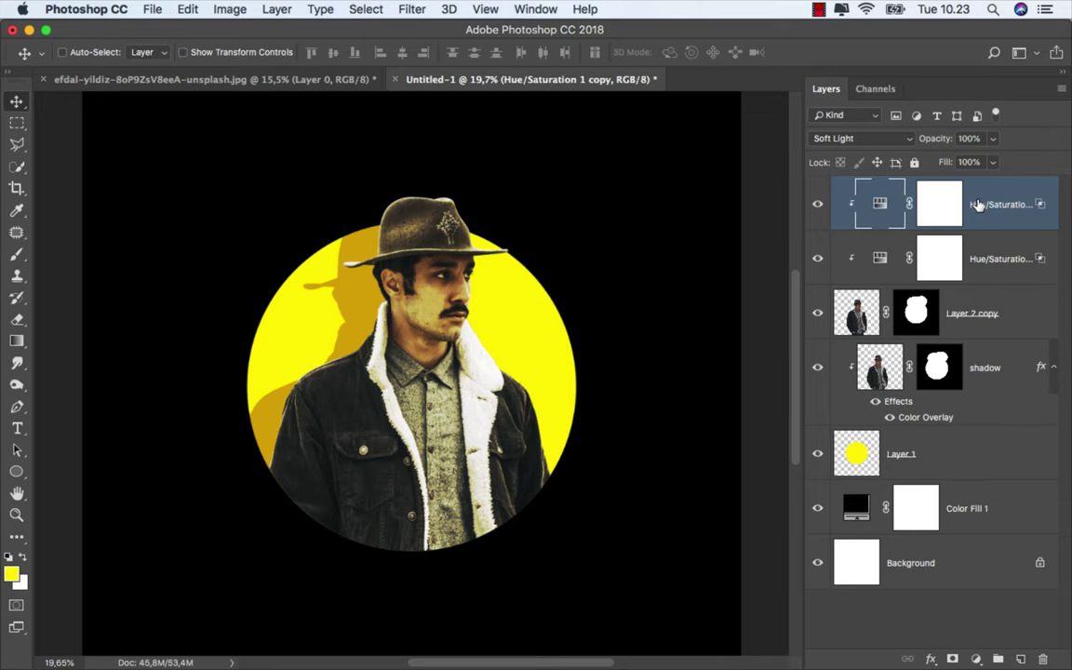
# Step: Add a Selective Color adjustment layer above Layer 2 copy
pyautogui.click(970, 309)
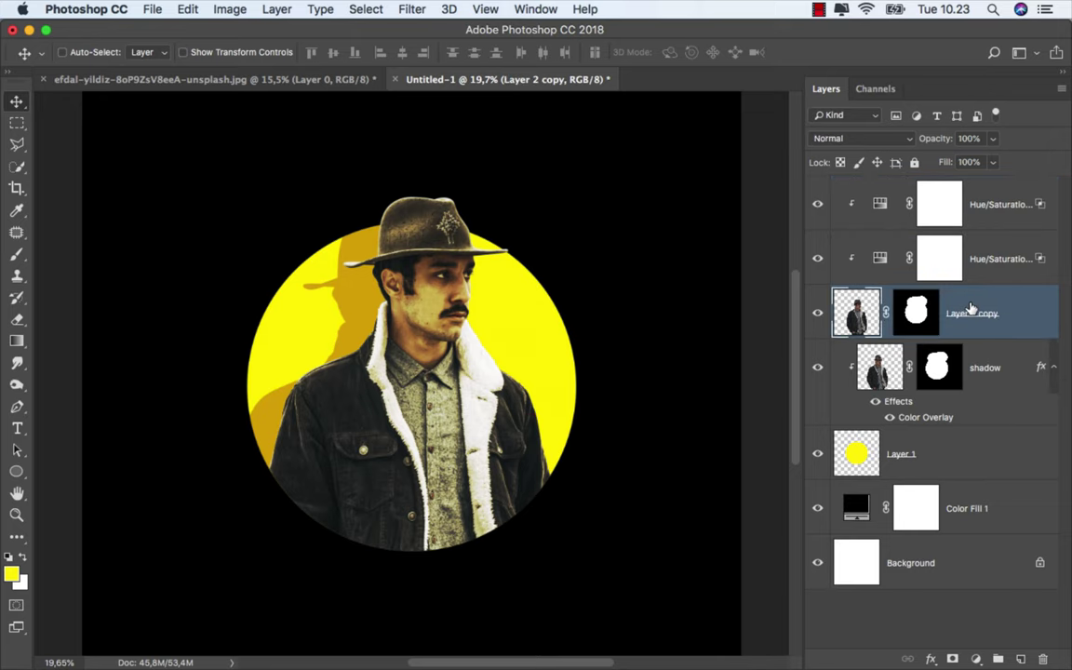
pyautogui.click(976, 658)
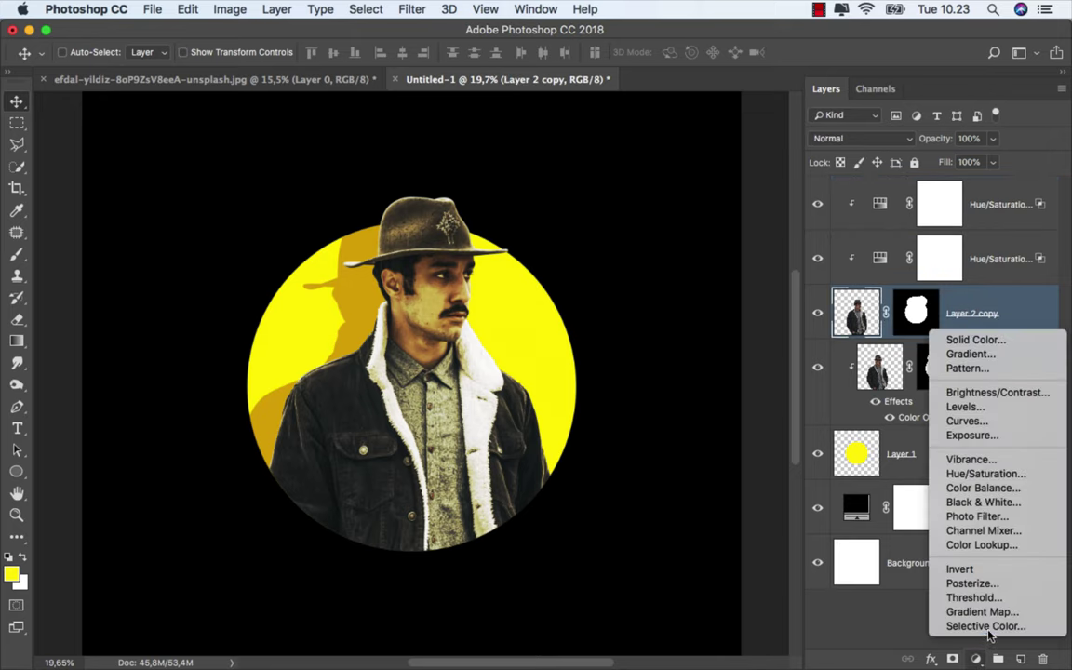
pyautogui.click(984, 626)
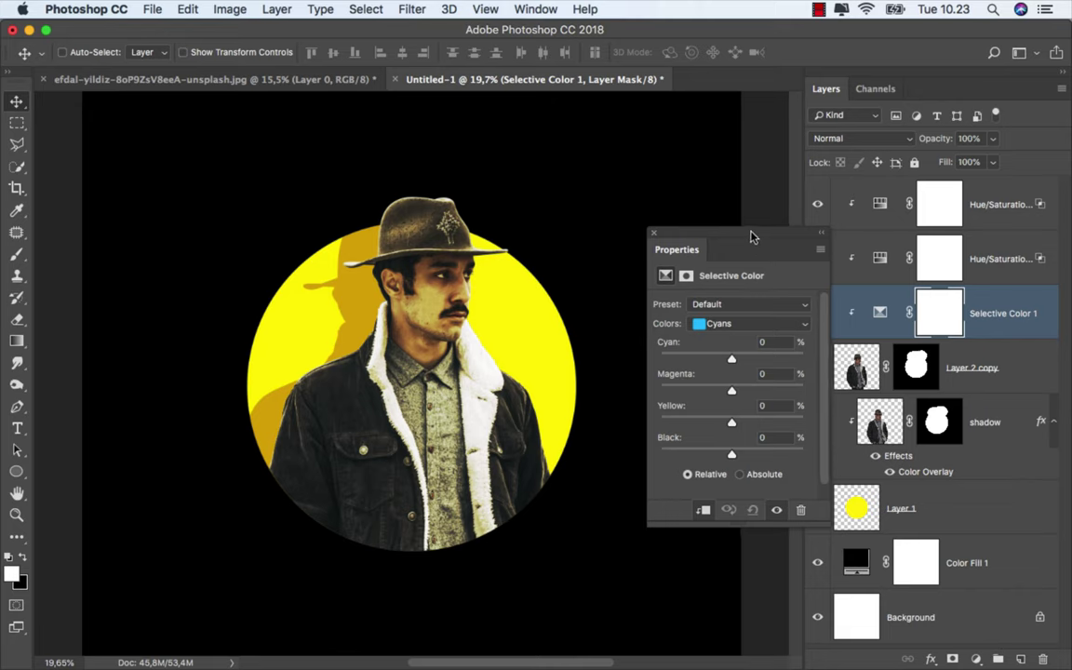
pyautogui.moveTo(754, 234); pyautogui.dragTo(725, 236)
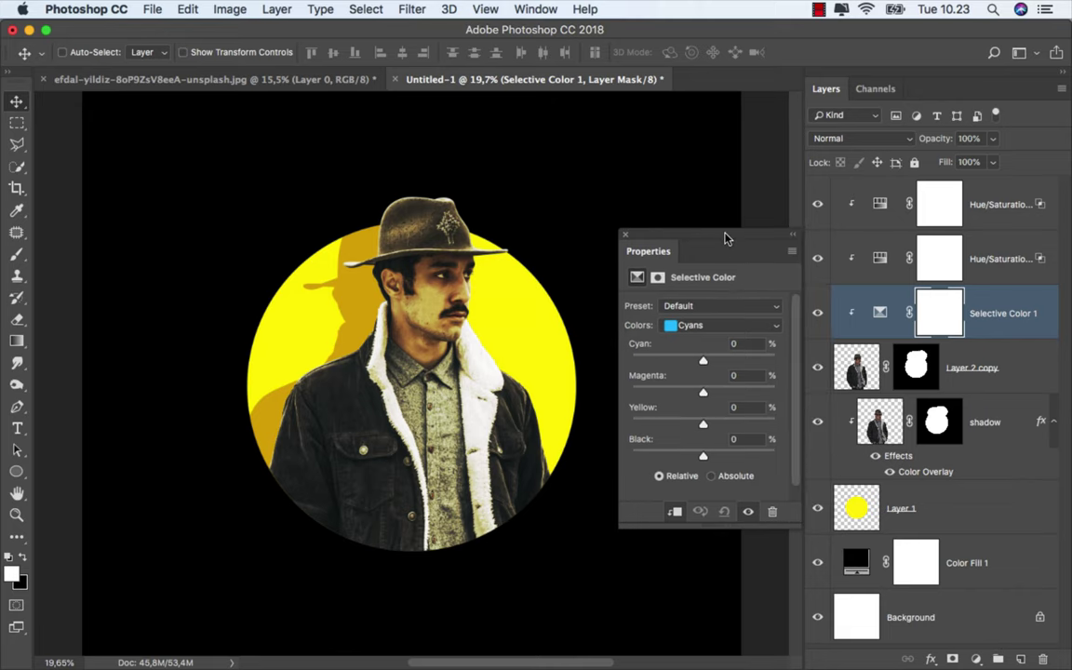
# Step: Set Selective Color Blacks' black to +6 and Whites' black to +100
pyautogui.click(726, 325)
pyautogui.click(714, 391)
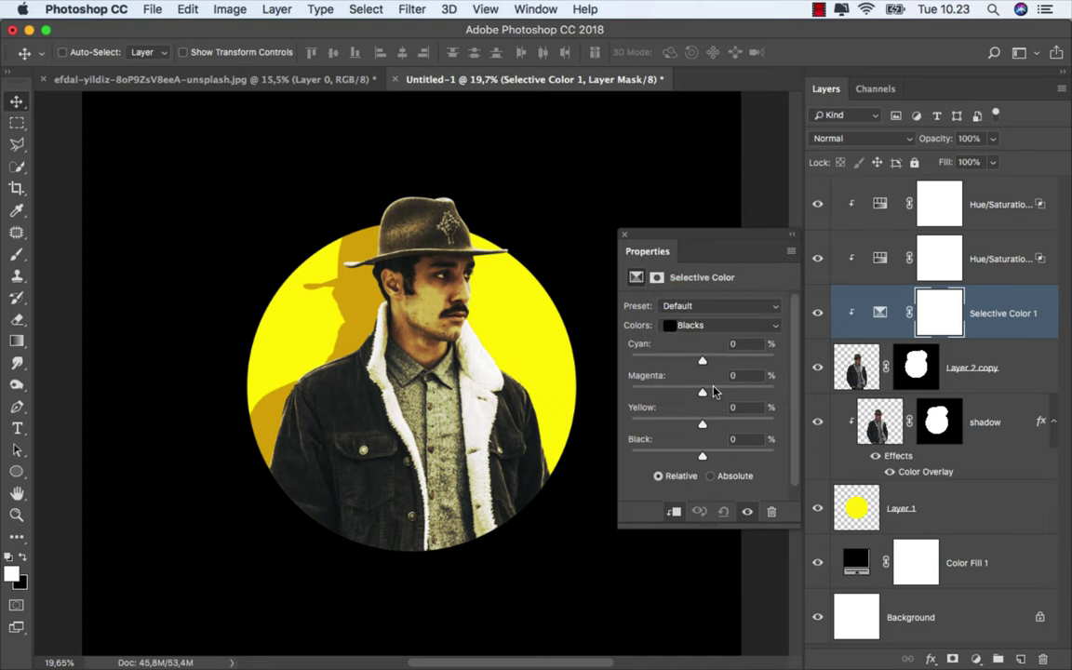
pyautogui.moveTo(702, 456); pyautogui.dragTo(706, 458)
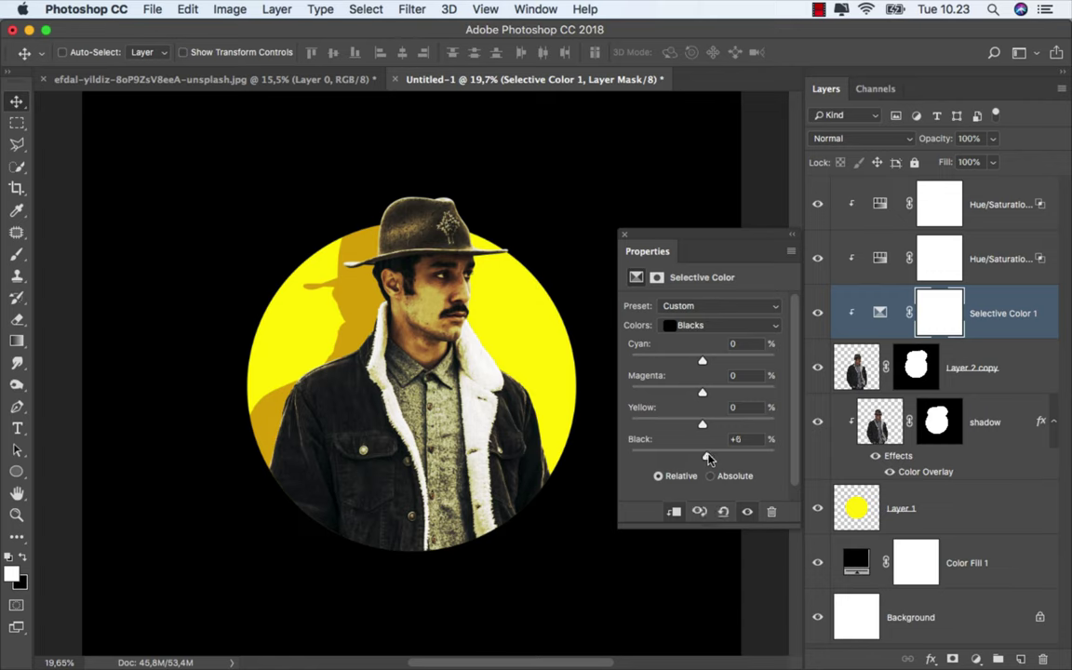
pyautogui.click(707, 326)
pyautogui.click(705, 297)
pyautogui.moveTo(704, 458)
pyautogui.mouseDown()
pyautogui.moveTo(770, 458)
pyautogui.moveTo(656, 463)
pyautogui.moveTo(782, 463)
pyautogui.mouseUp()
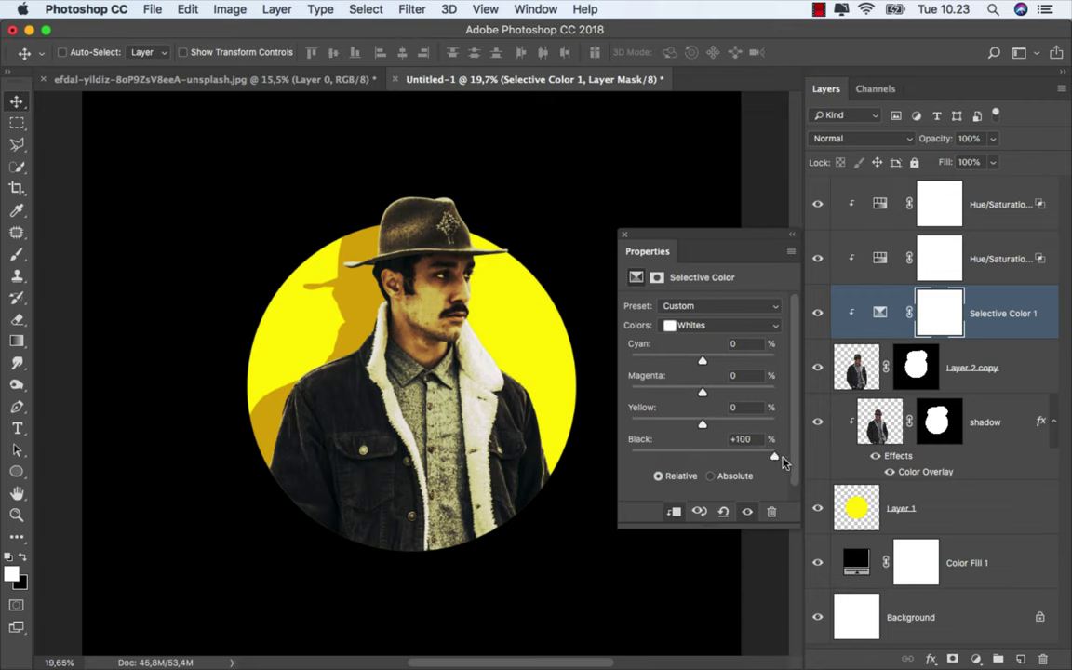
# Step: Set the Selective Color Reds to Cyan -100, Magenta -30 and Black +58
pyautogui.click(693, 324)
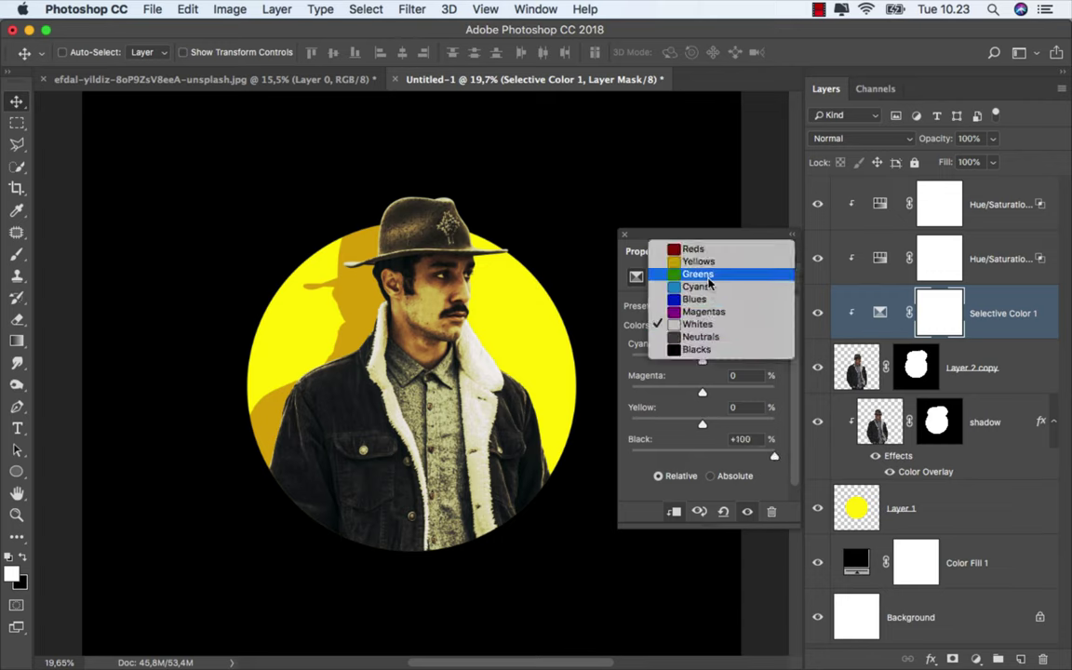
pyautogui.click(708, 251)
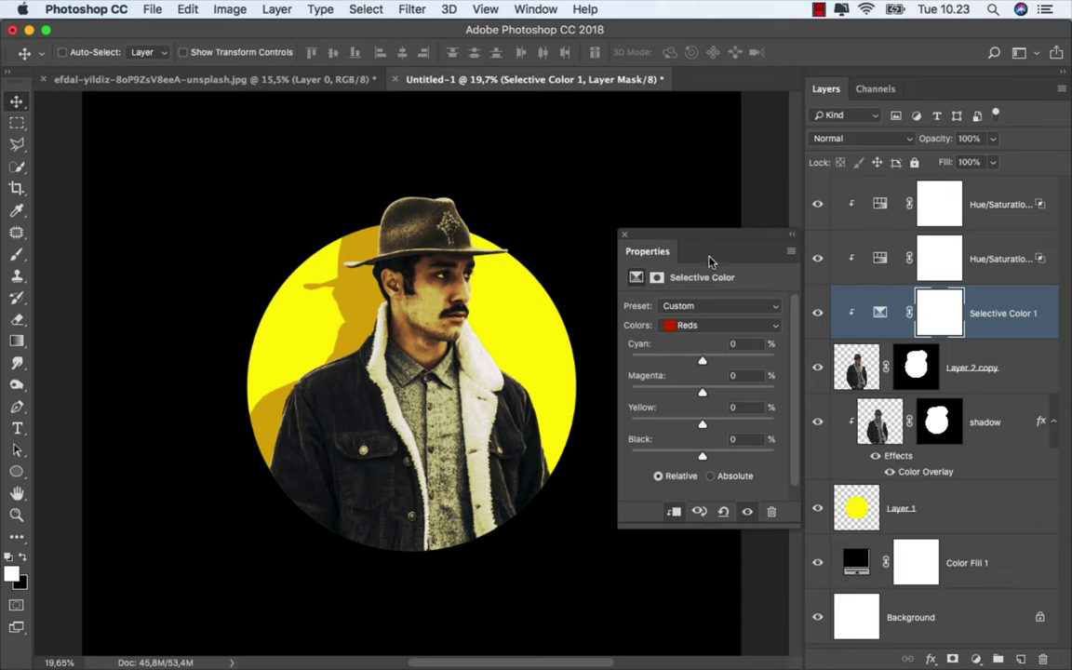
pyautogui.moveTo(701, 360); pyautogui.dragTo(630, 360)
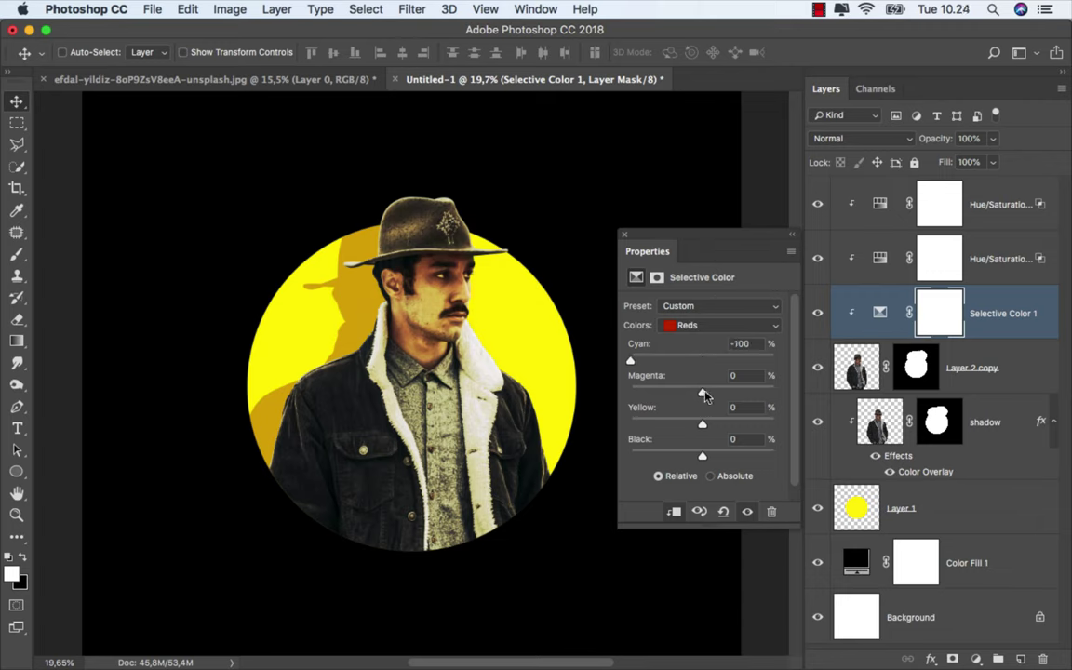
pyautogui.moveTo(702, 391); pyautogui.dragTo(680, 395)
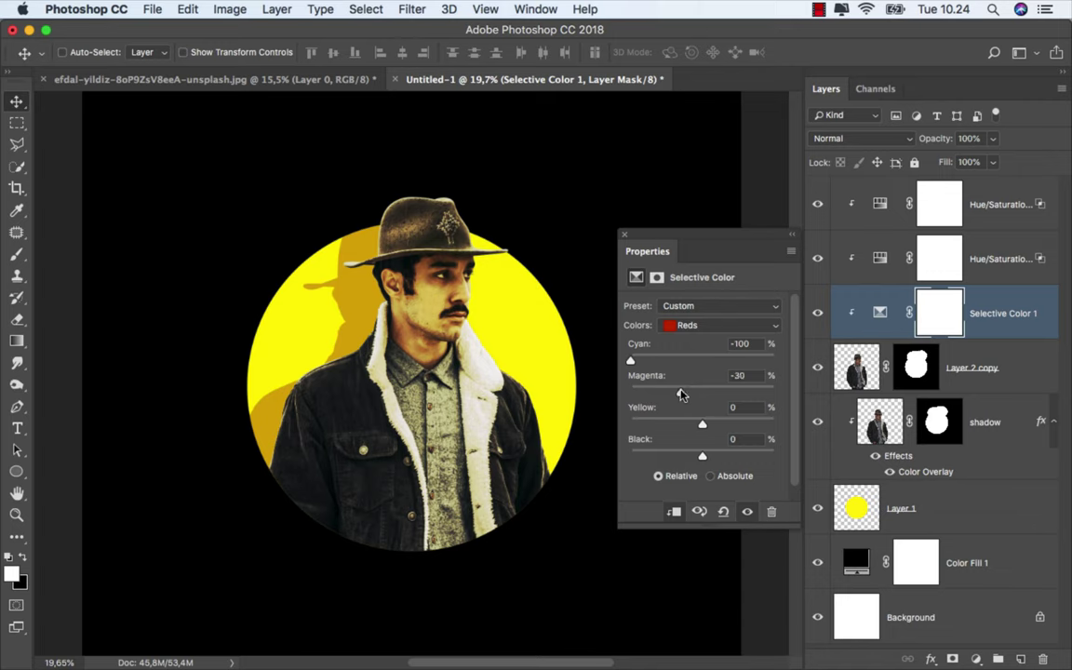
pyautogui.moveTo(702, 455)
pyautogui.mouseDown()
pyautogui.moveTo(751, 456)
pyautogui.moveTo(735, 455)
pyautogui.mouseUp()
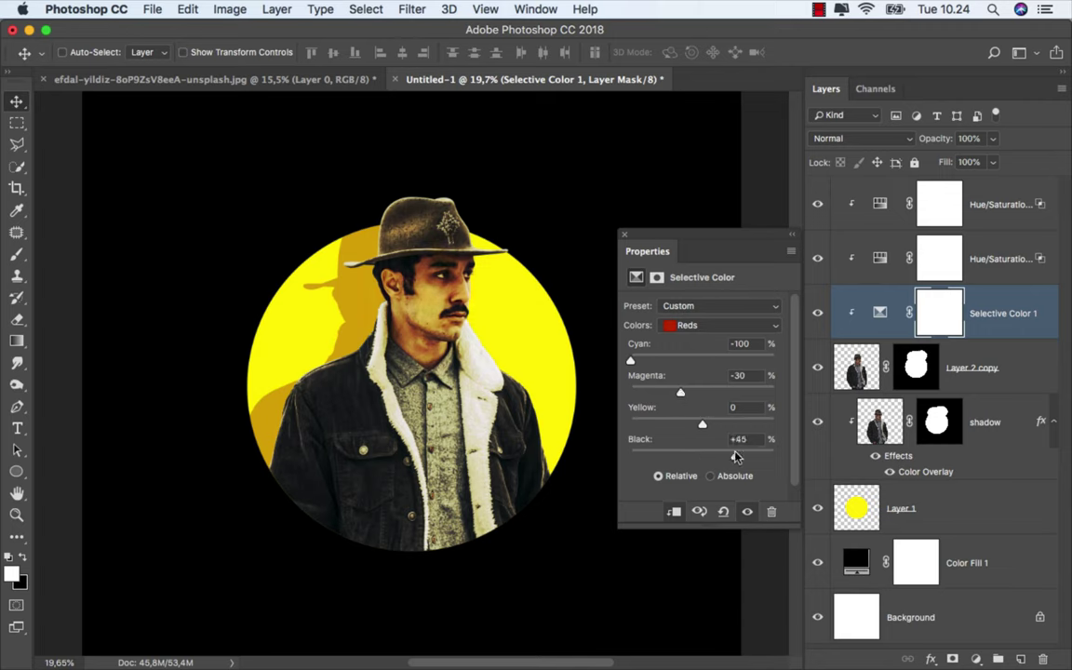
# Step: Set the Selective Color Yellows to Cyan -72 and Black +15
pyautogui.click(693, 325)
pyautogui.click(695, 337)
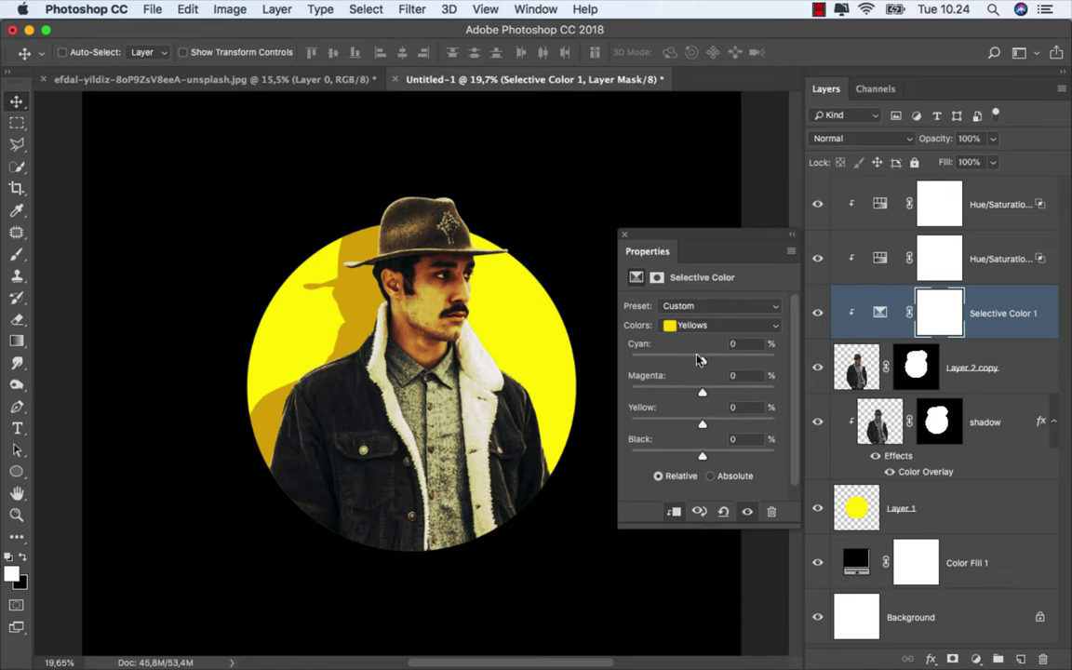
pyautogui.moveTo(700, 361); pyautogui.dragTo(629, 362)
pyautogui.click(732, 454)
pyautogui.moveTo(716, 455); pyautogui.dragTo(715, 456)
pyautogui.moveTo(631, 360)
pyautogui.mouseDown()
pyautogui.moveTo(691, 359)
pyautogui.moveTo(651, 358)
pyautogui.mouseUp()
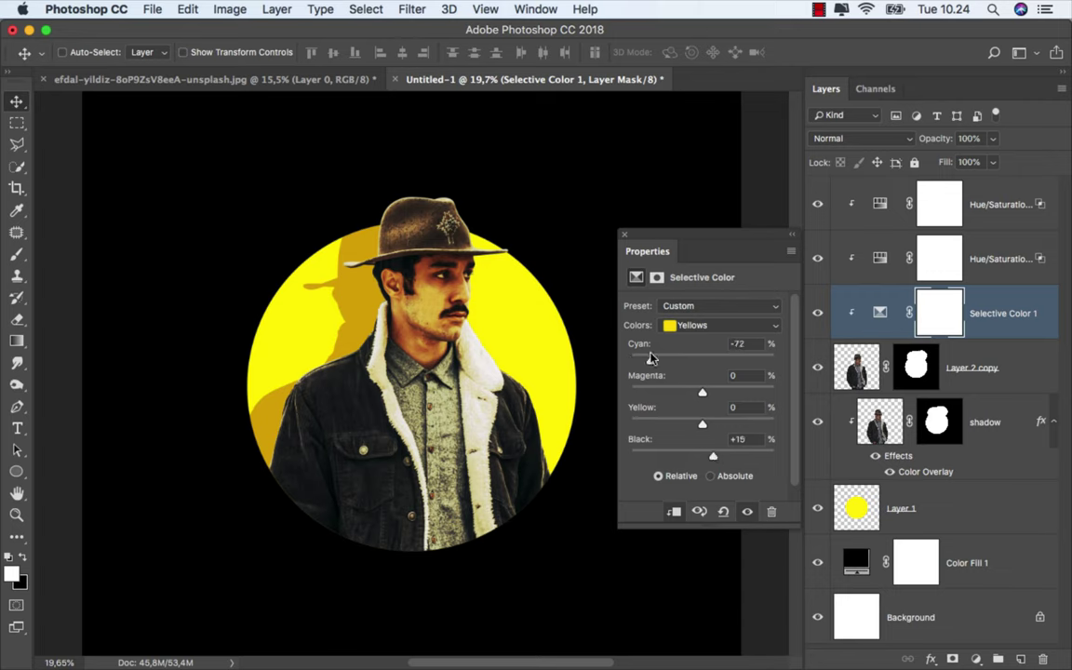
# Step: Close the Selective Color settings, compare the layer on and off, and zoom out
pyautogui.click(624, 234)
pyautogui.click(812, 314)
pyautogui.click(817, 314)
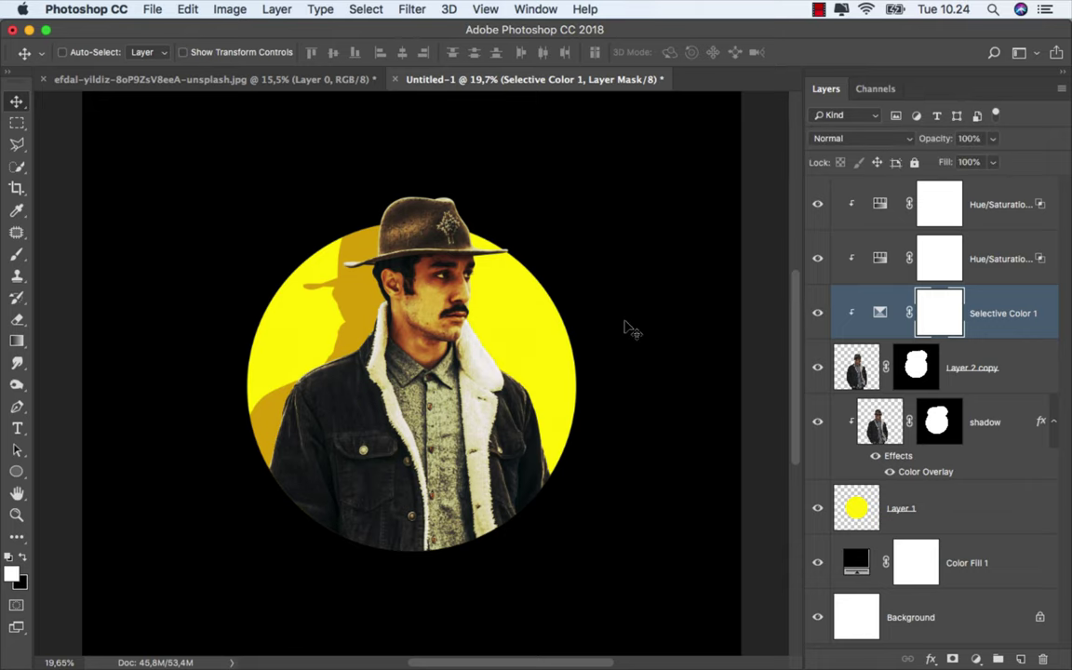
pyautogui.hotkey('ctrl', '-')
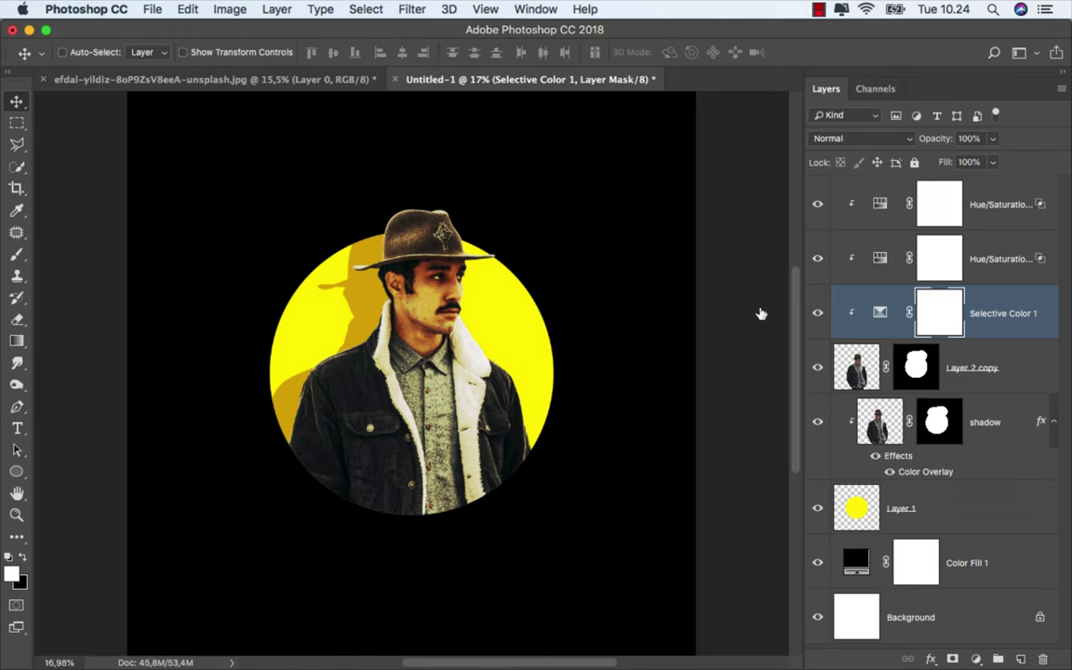
pyautogui.click(994, 206)
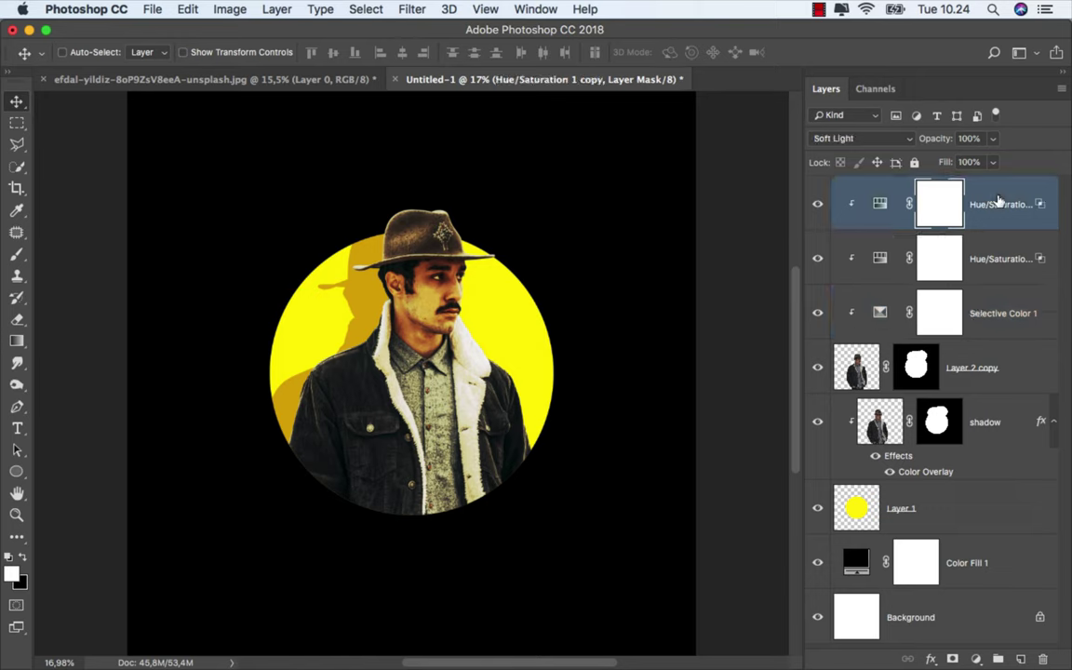